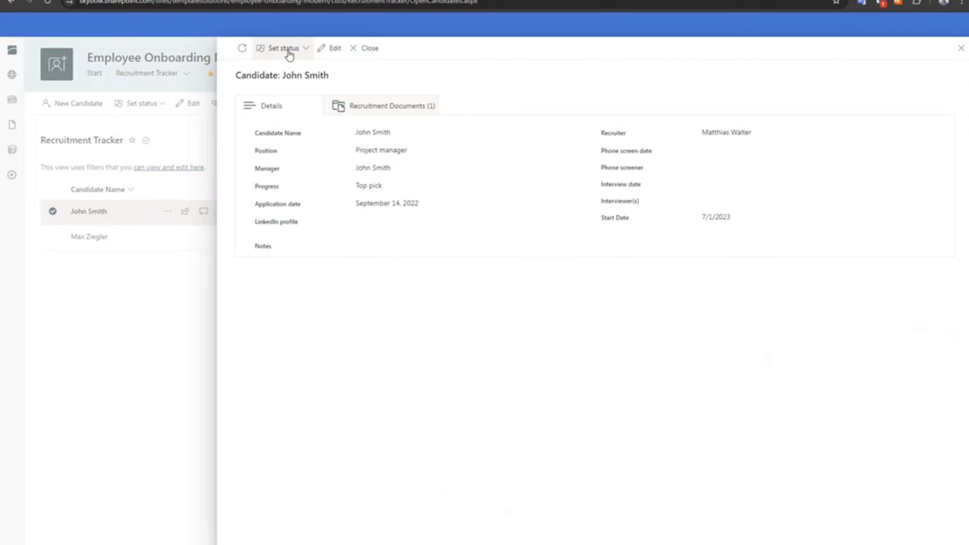
# - Review the selected candidate's form for setting active and starting onboarding, cancel it, and close the candidate record
pyautogui.click(285, 49)
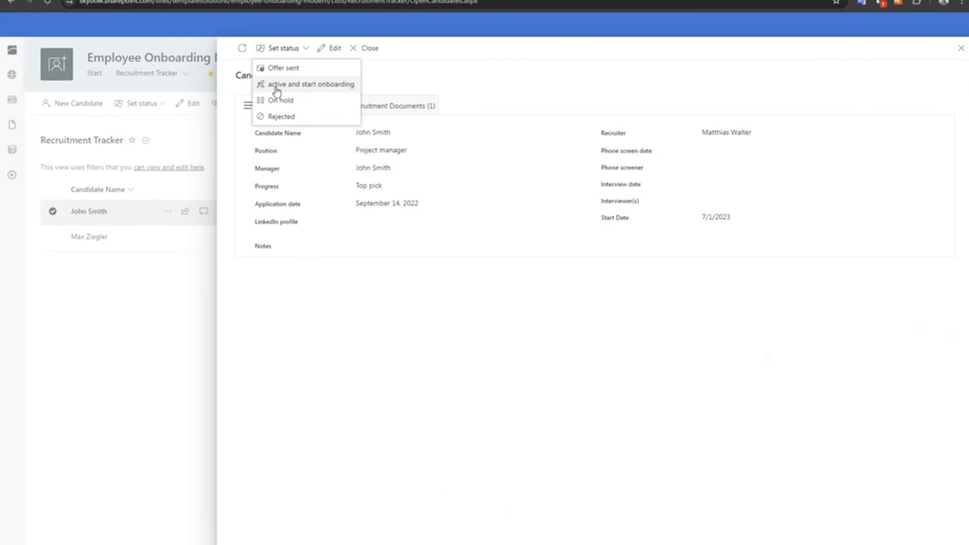
pyautogui.click(330, 85)
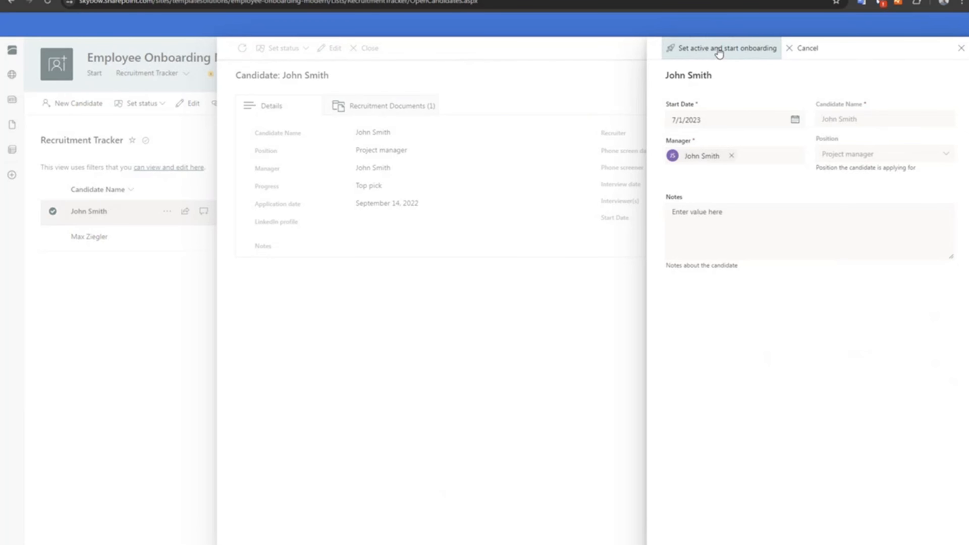
pyautogui.click(805, 48)
pyautogui.click(369, 49)
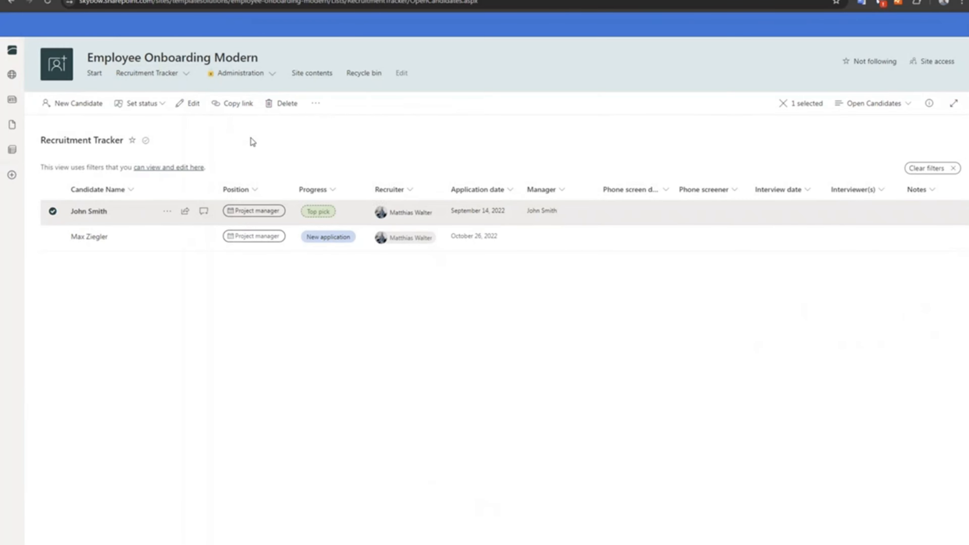
# - Open the Onboarding Task Templates list and filter its Positions column by Project manager
pyautogui.moveTo(245, 76)
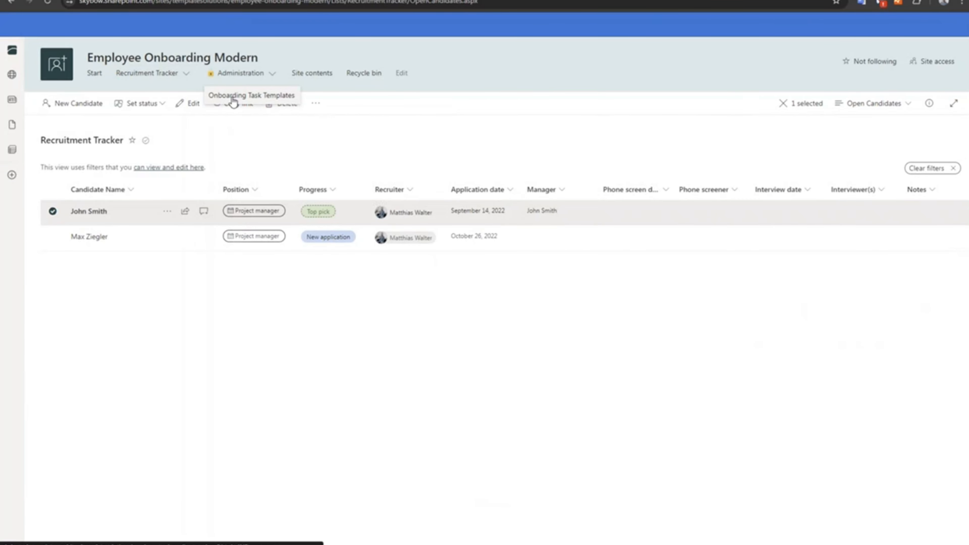
pyautogui.click(254, 98)
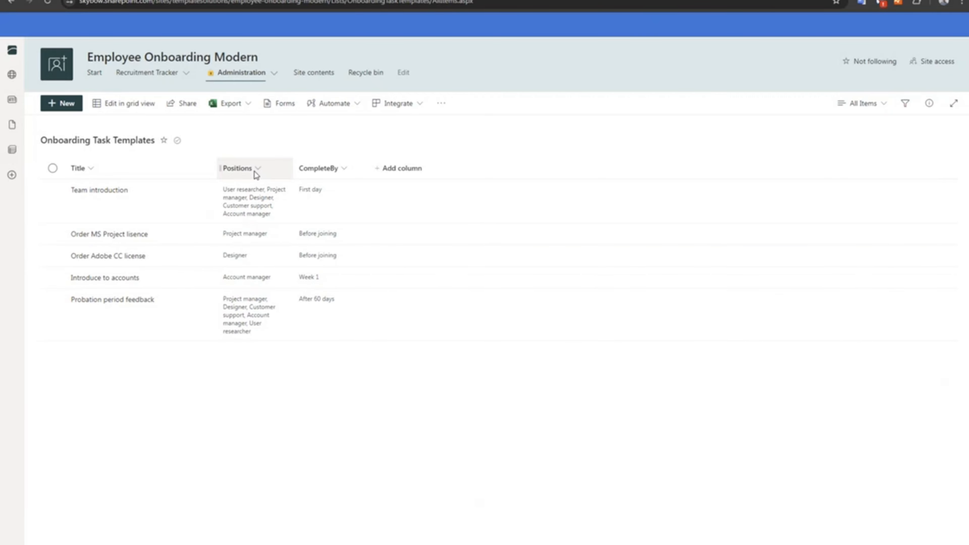
pyautogui.click(254, 171)
pyautogui.click(260, 195)
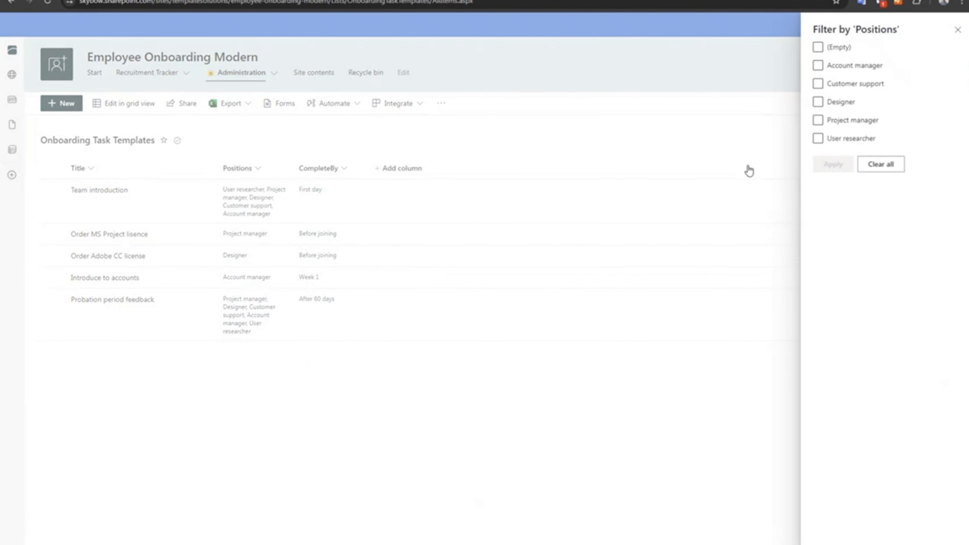
pyautogui.click(818, 120)
pyautogui.click(833, 163)
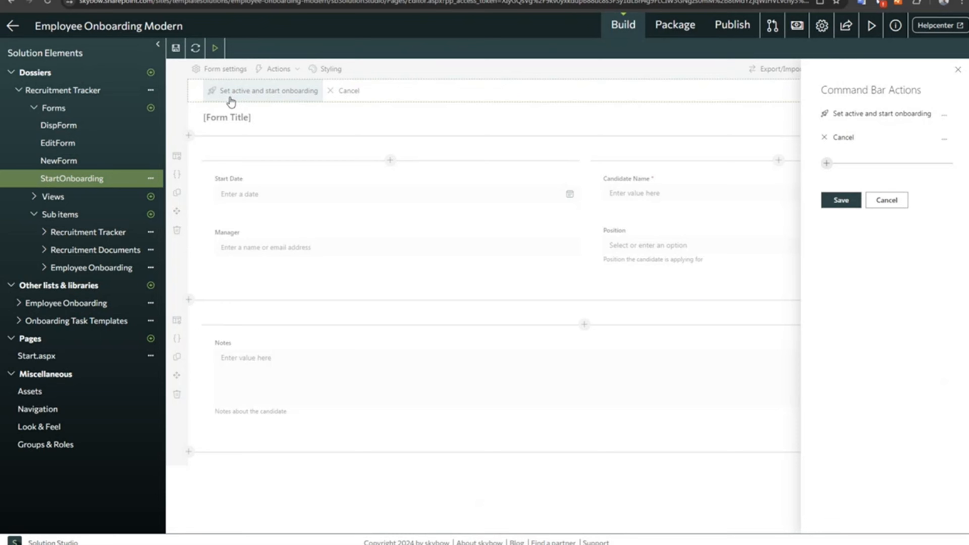
# - Open the on-click actions of the Set active and start onboarding command and search the available actions for "get"
pyautogui.click(850, 114)
pyautogui.click(546, 388)
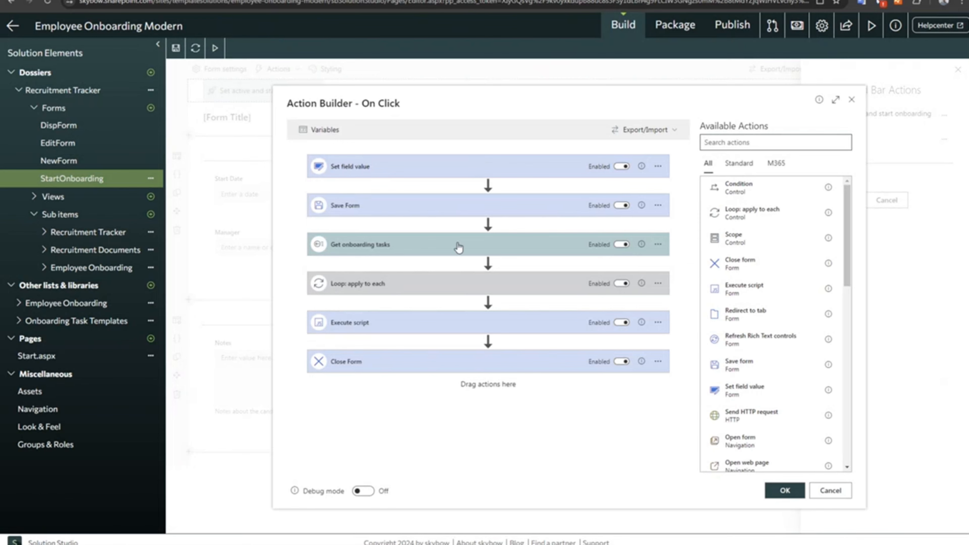
pyautogui.click(765, 142)
pyautogui.write('get')
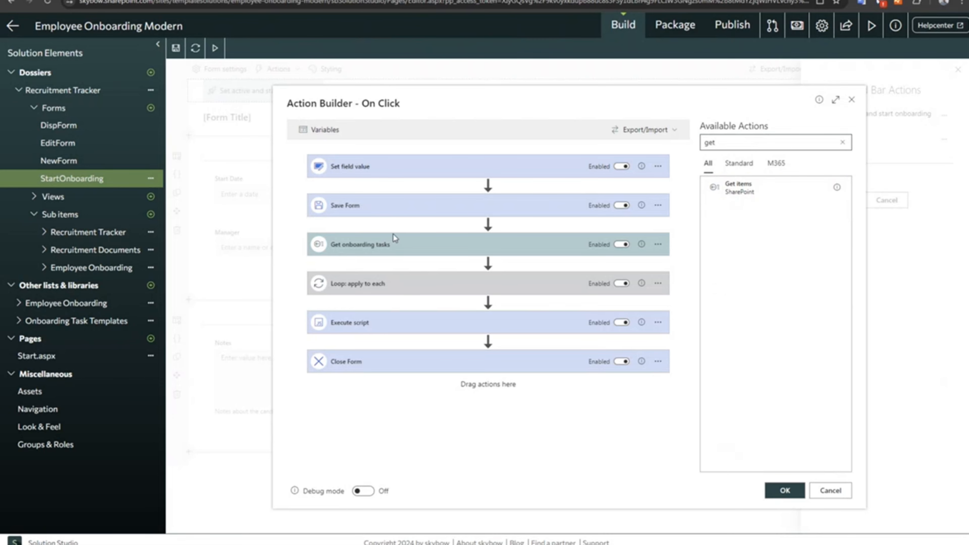
# - Examine the Get onboarding tasks query's conditions, test-run it for the preselected candidate, and leave the query builder without changes
pyautogui.click(380, 245)
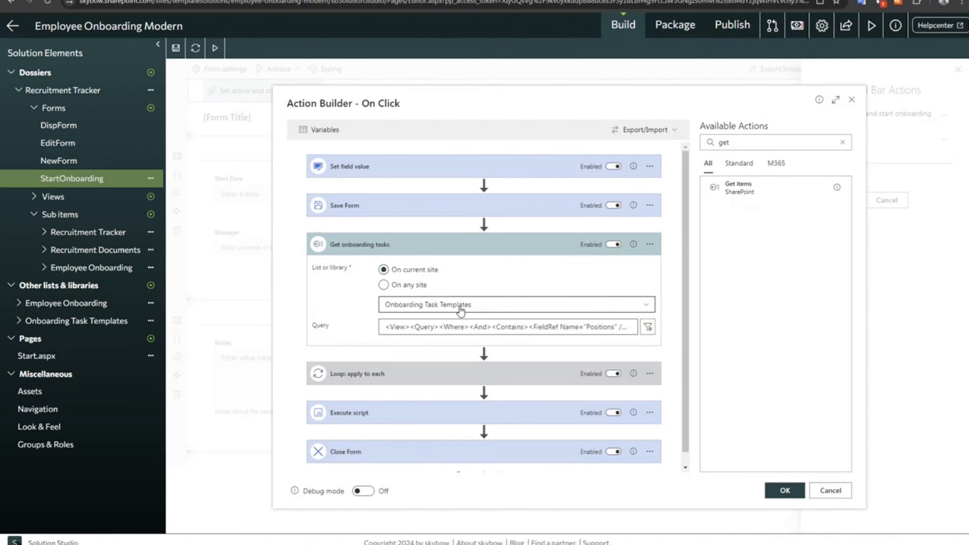
pyautogui.click(648, 327)
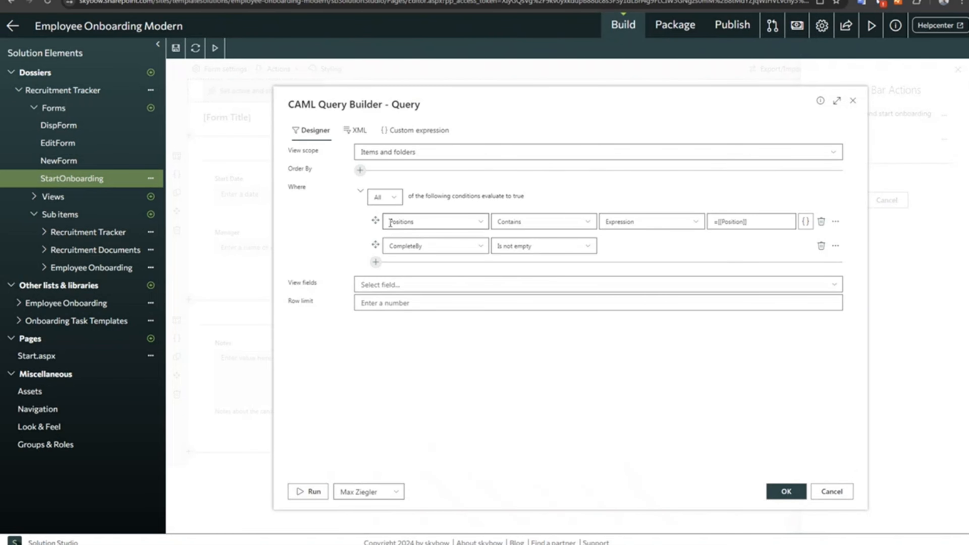
pyautogui.moveTo(763, 223); pyautogui.dragTo(671, 234)
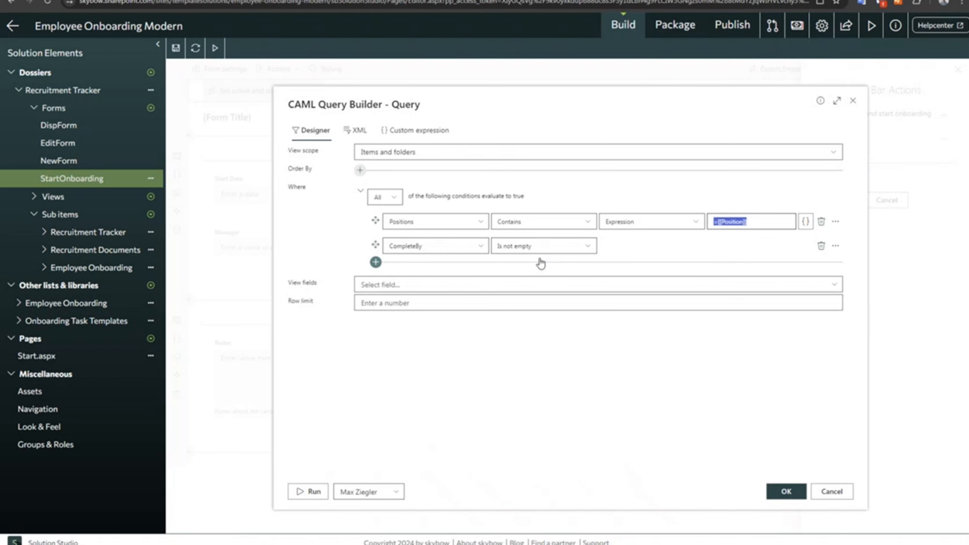
pyautogui.click(312, 492)
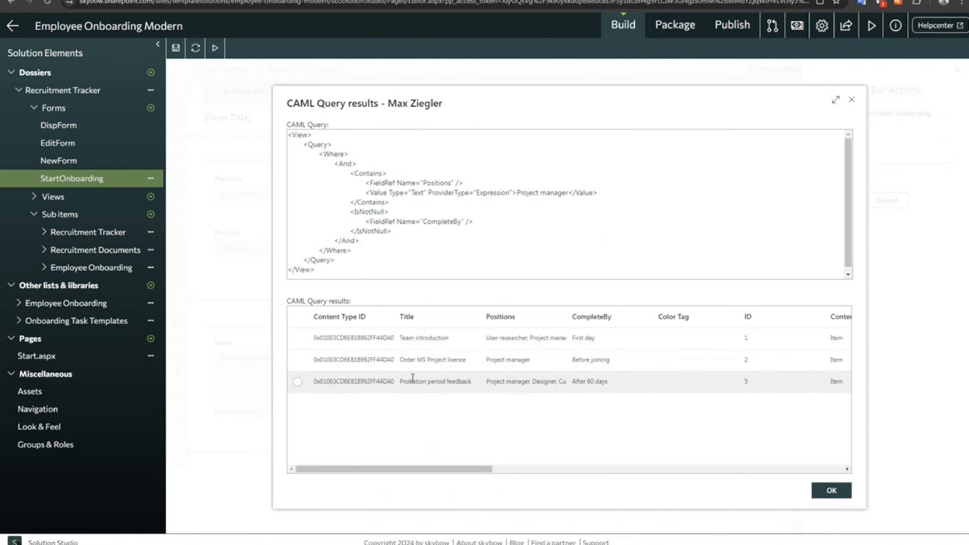
pyautogui.click(832, 491)
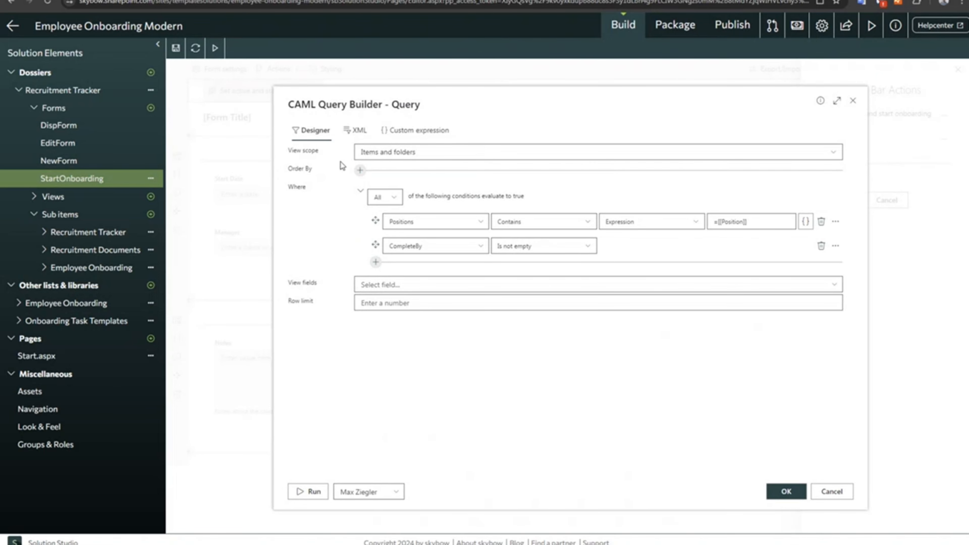
pyautogui.click(830, 492)
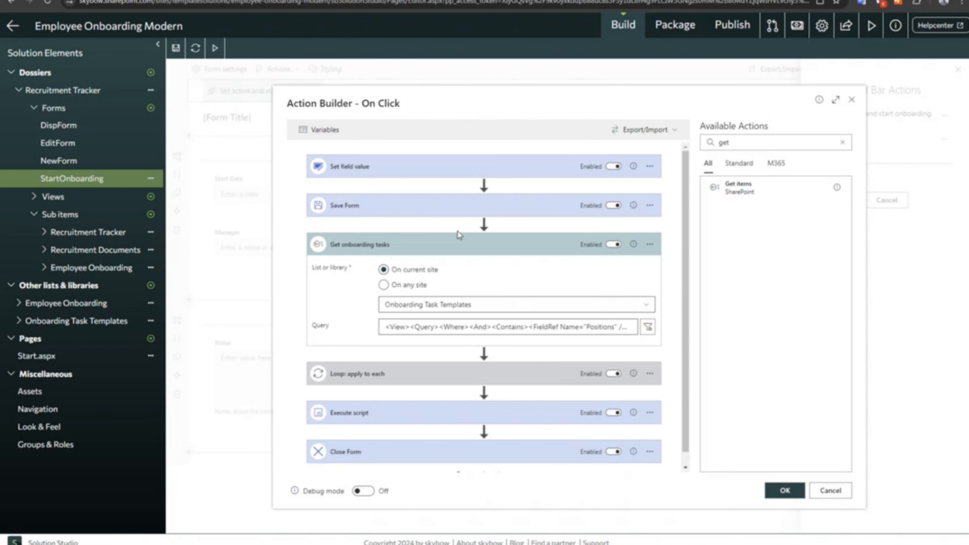
# - Inspect the loop's iterating array expression and the Get onboarding tasks placeholders available for it, leaving the expression unchanged
pyautogui.click(349, 375)
pyautogui.moveTo(409, 398); pyautogui.dragTo(355, 397)
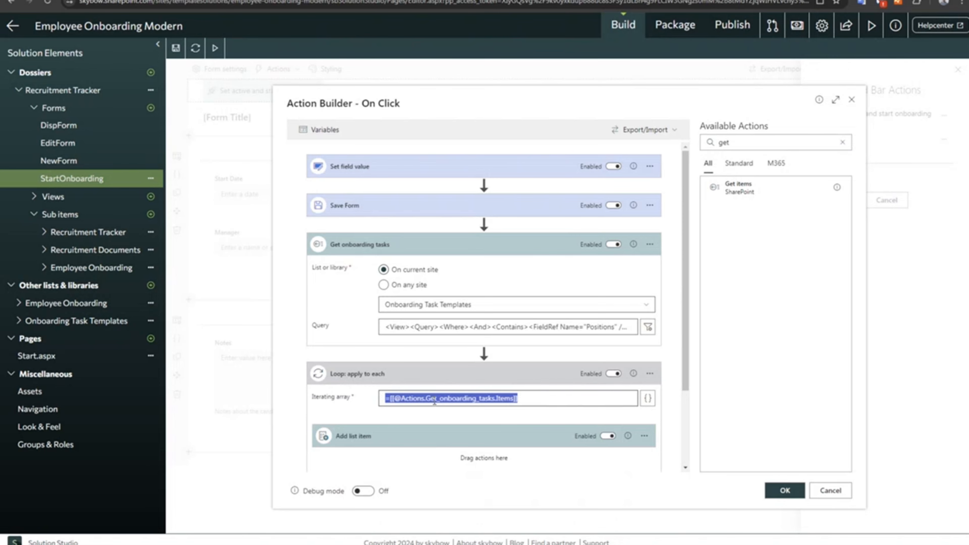
pyautogui.click(410, 399)
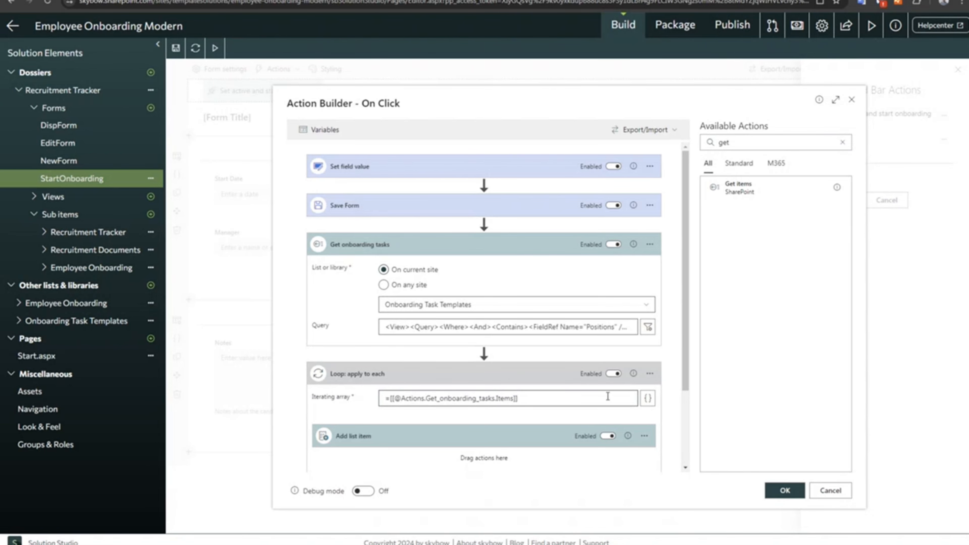
pyautogui.click(647, 398)
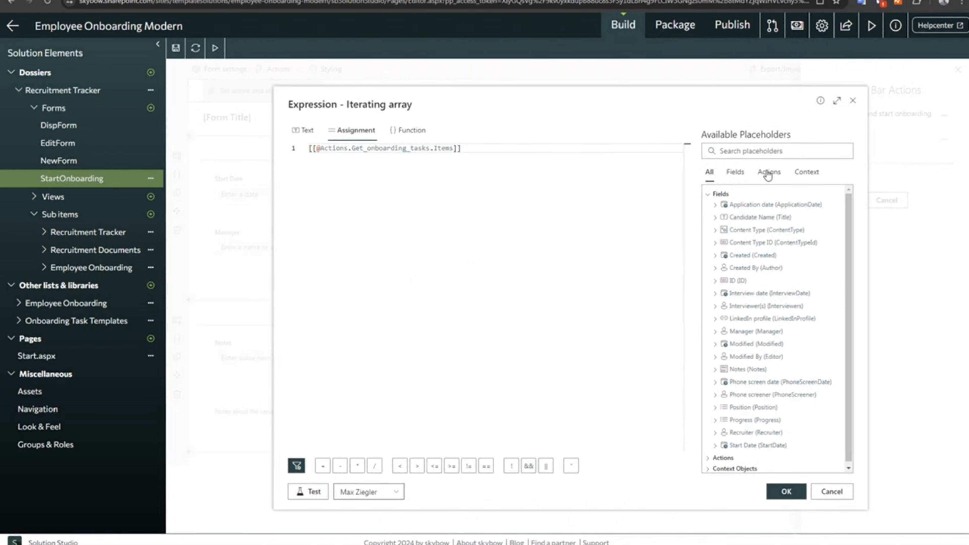
pyautogui.click(768, 174)
pyautogui.click(708, 207)
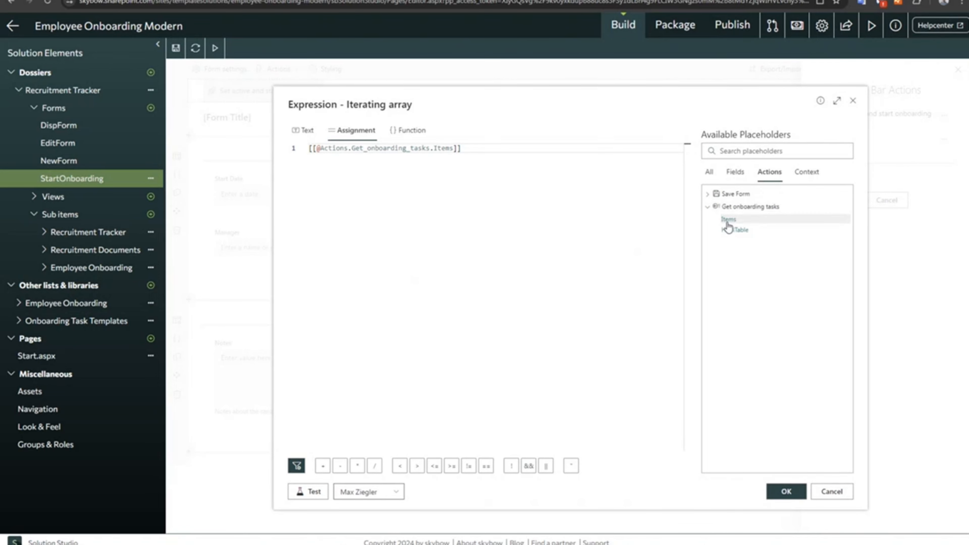
pyautogui.click(839, 494)
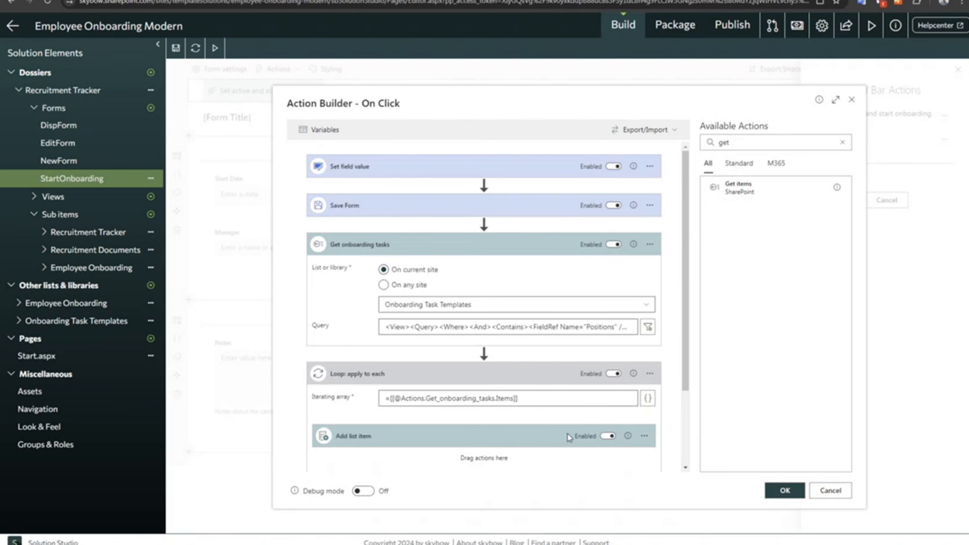
# - Examine the Title and Complete by expressions of the Add list item action inside the loop
pyautogui.scroll(-3, 475, 360)
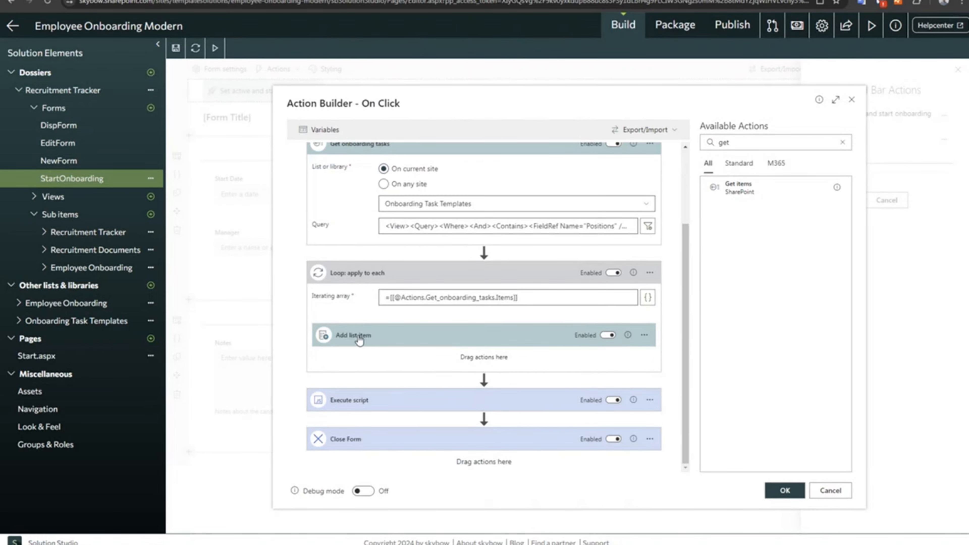
pyautogui.click(350, 336)
pyautogui.scroll(-3, 364, 404)
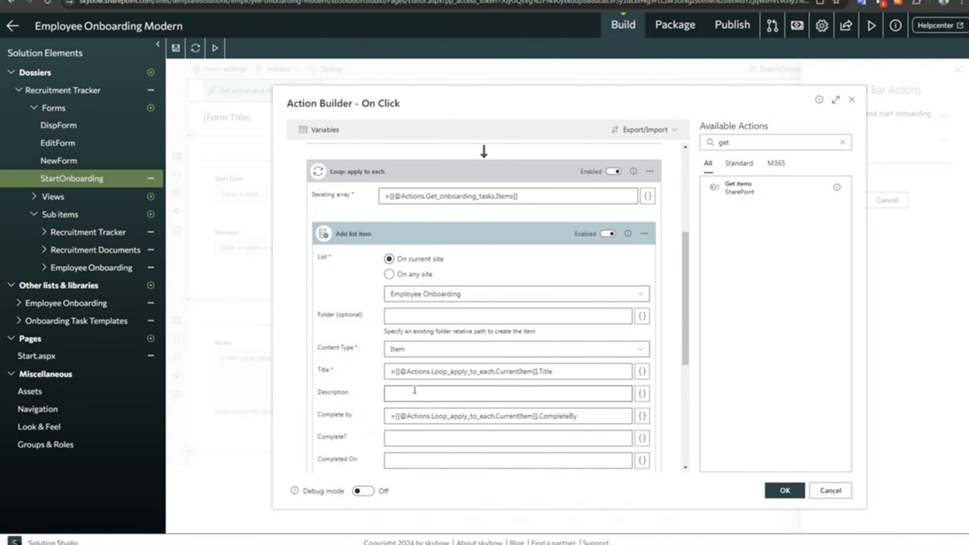
pyautogui.moveTo(395, 370)
pyautogui.mouseDown()
pyautogui.moveTo(547, 370)
pyautogui.moveTo(385, 372)
pyautogui.mouseUp()
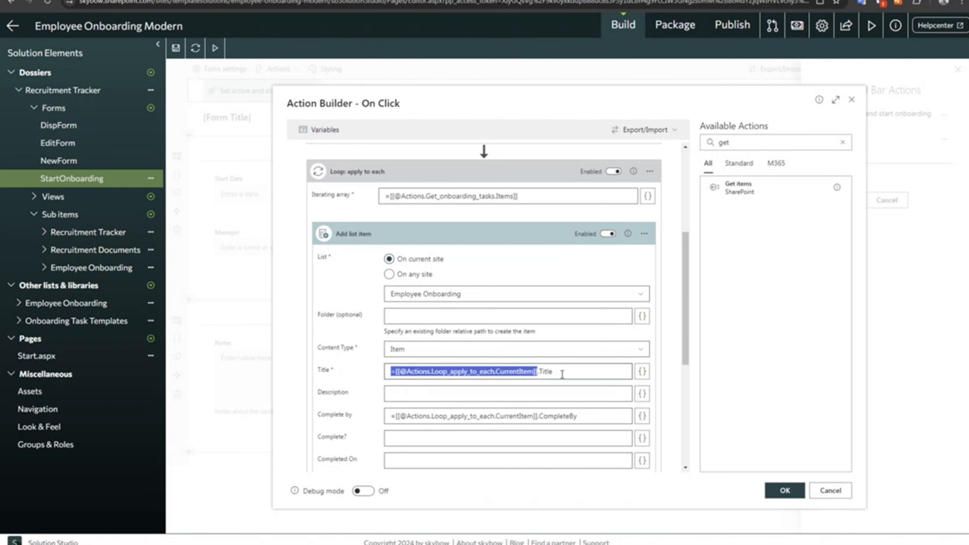
pyautogui.doubleClick(543, 370)
pyautogui.doubleClick(559, 416)
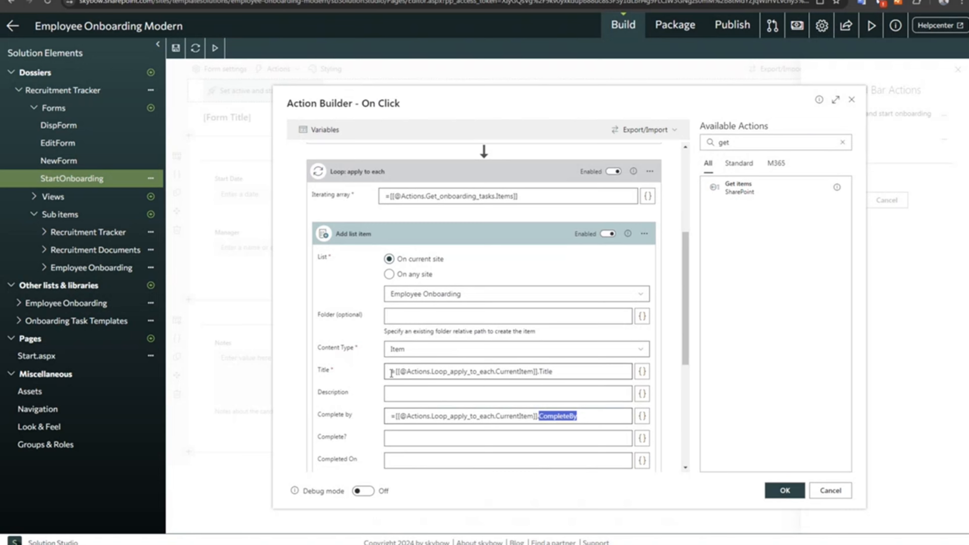
pyautogui.moveTo(582, 367); pyautogui.dragTo(349, 373)
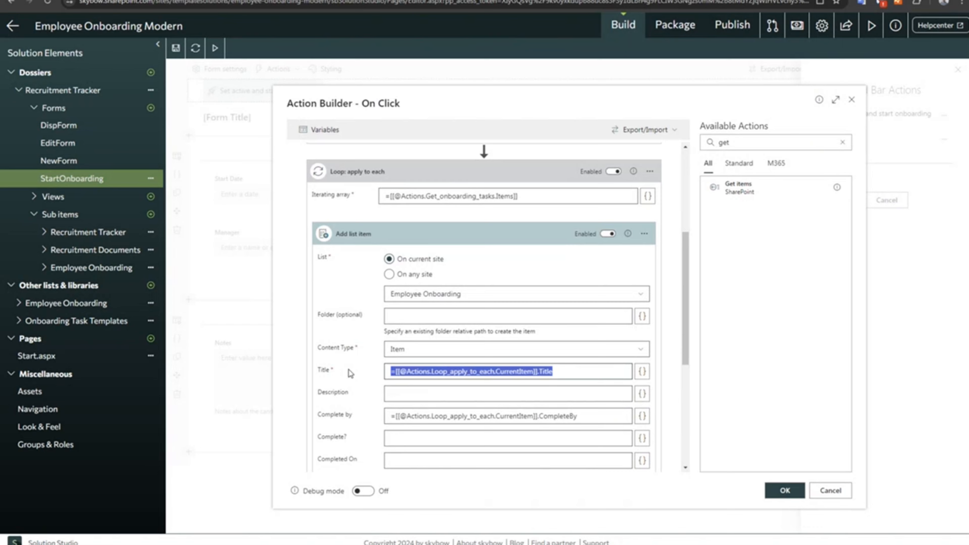
# - Return to the Get onboarding tasks action and highlight its query text
pyautogui.scroll(-1, 427, 308)
pyautogui.scroll(3, 427, 309)
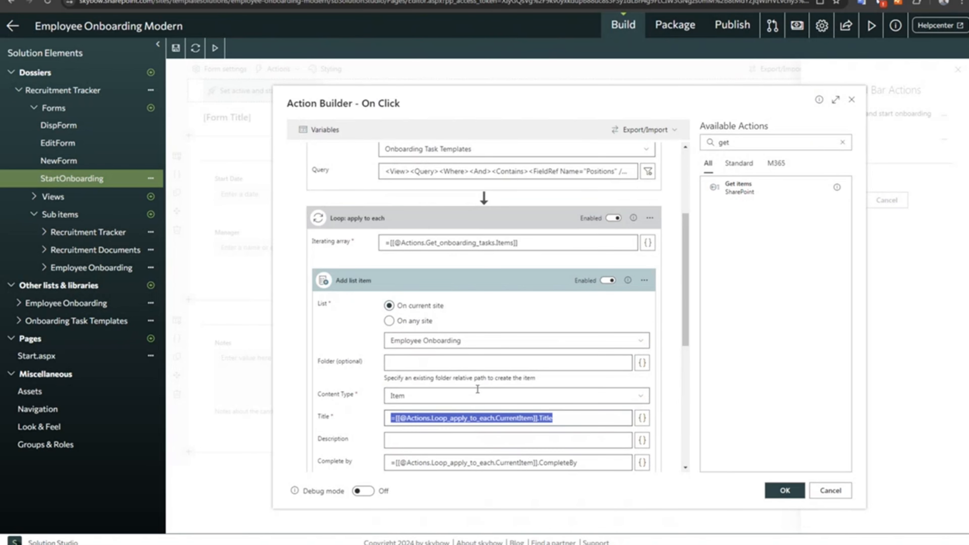
pyautogui.scroll(3, 435, 298)
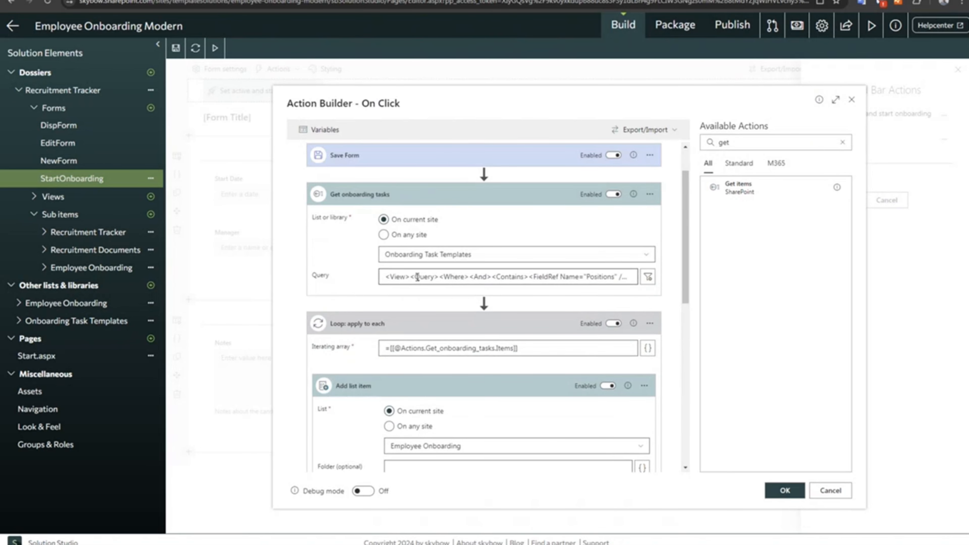
pyautogui.moveTo(386, 277); pyautogui.dragTo(610, 273)
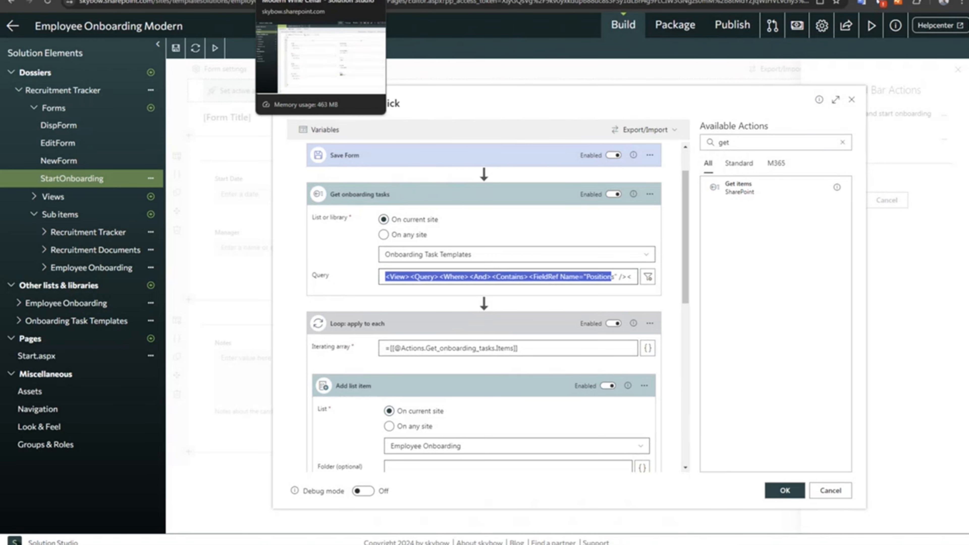
# - Switch to the Modern Wine Cellar solution and preview its New Form down to the Additional information fields
pyautogui.click(297, 1)
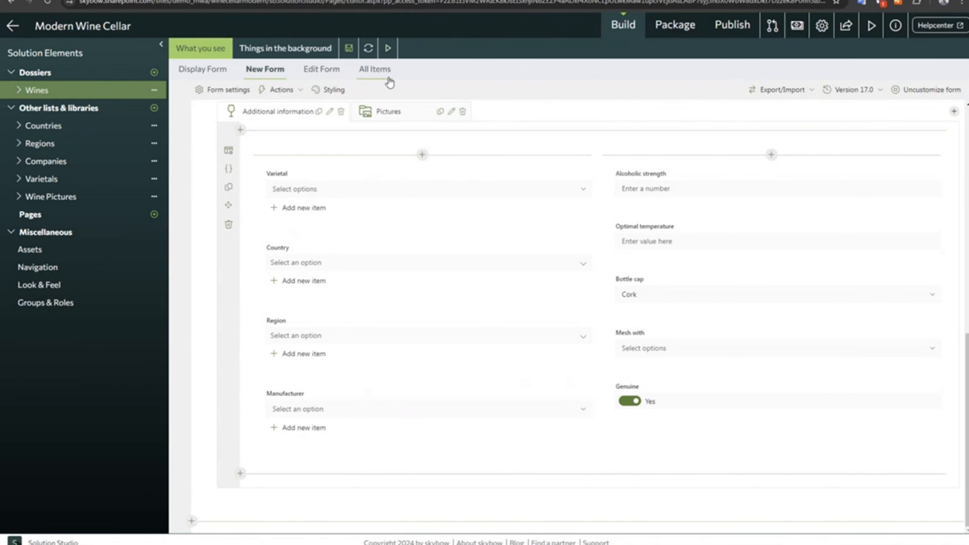
pyautogui.click(388, 49)
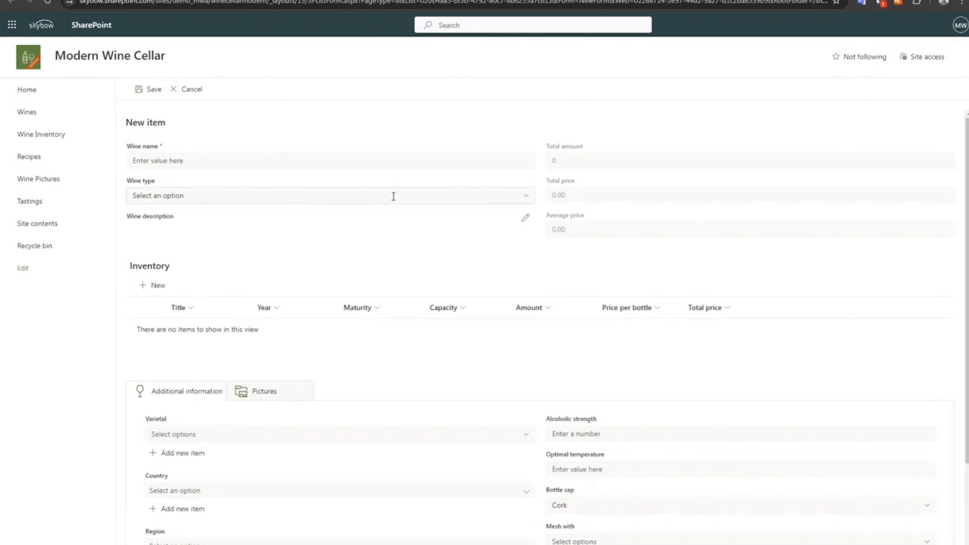
pyautogui.scroll(-3, 248, 328)
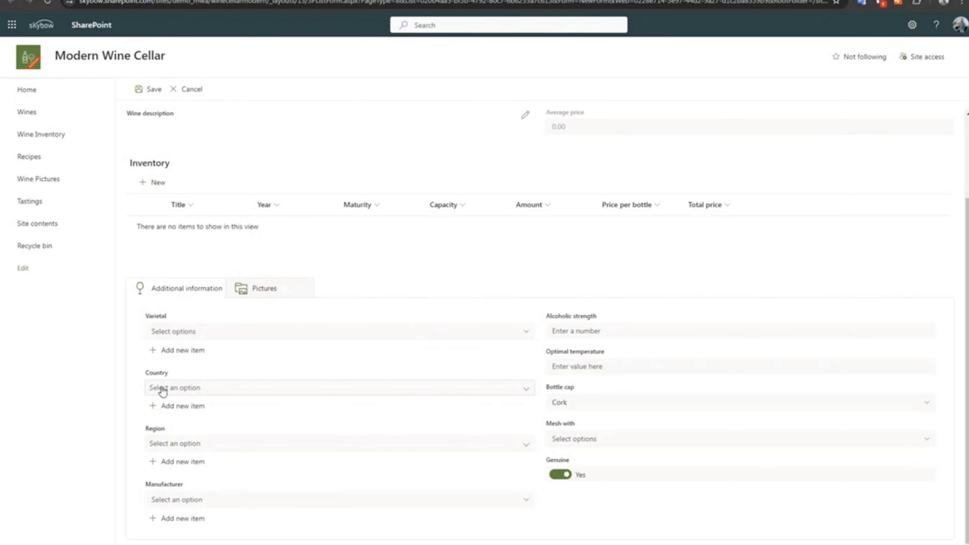
# - Examine the Region lookup options and their countries in the new wine form
pyautogui.click(197, 446)
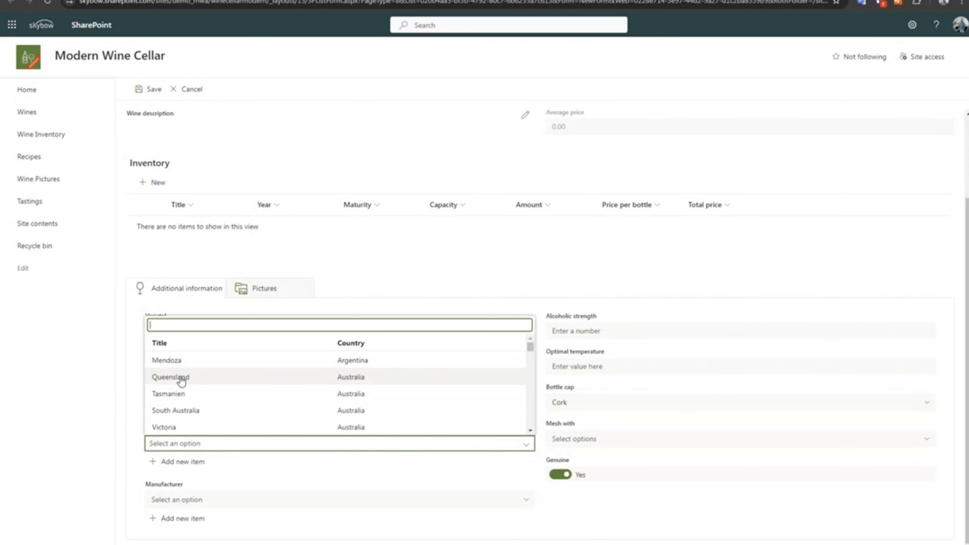
pyautogui.scroll(-3, 181, 380)
pyautogui.scroll(-6, 182, 381)
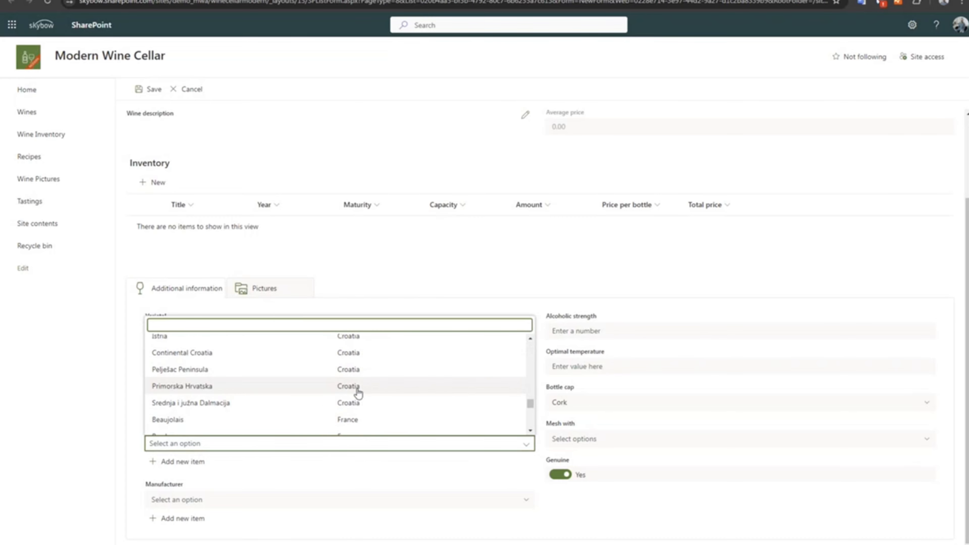
pyautogui.scroll(8, 347, 393)
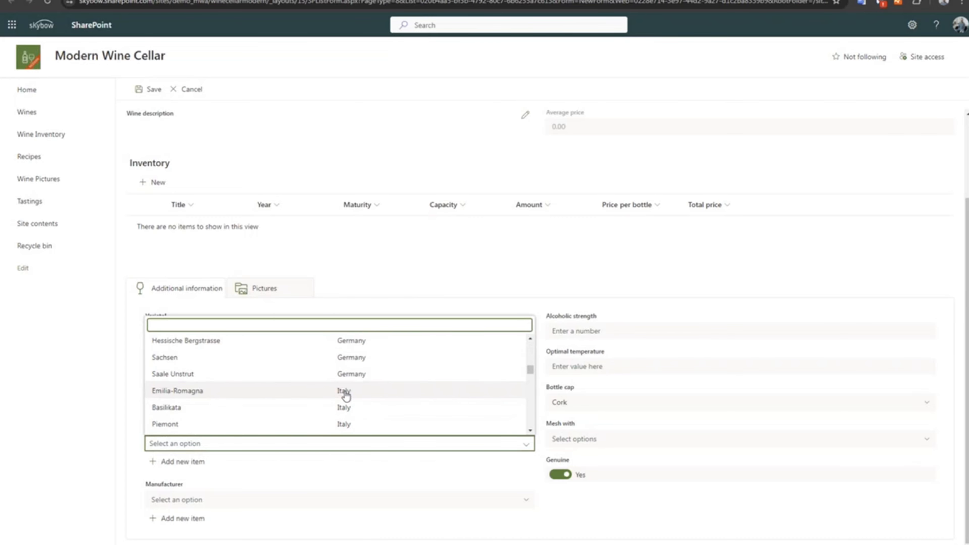
pyautogui.scroll(5, 351, 397)
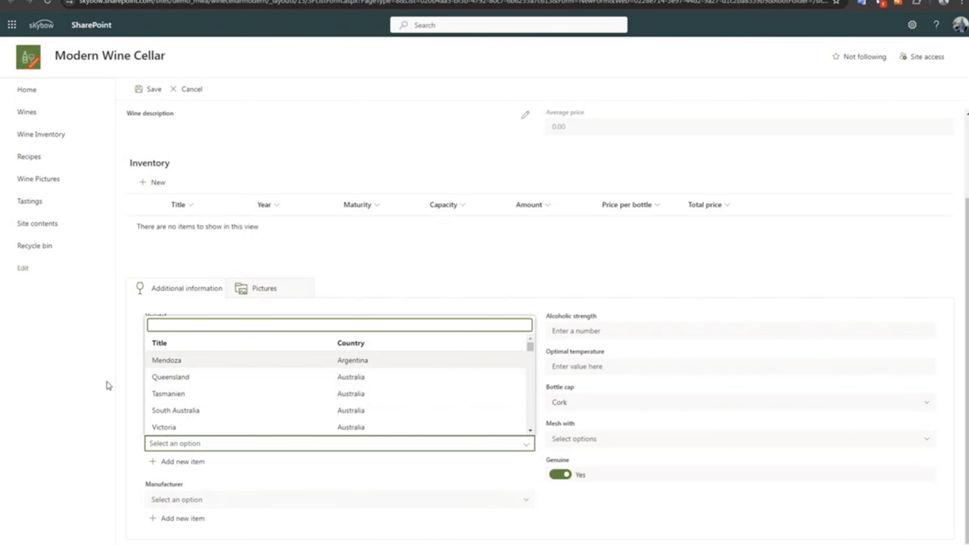
# - Set the Country to Germany in the new wine form
pyautogui.click(122, 388)
pyautogui.click(197, 387)
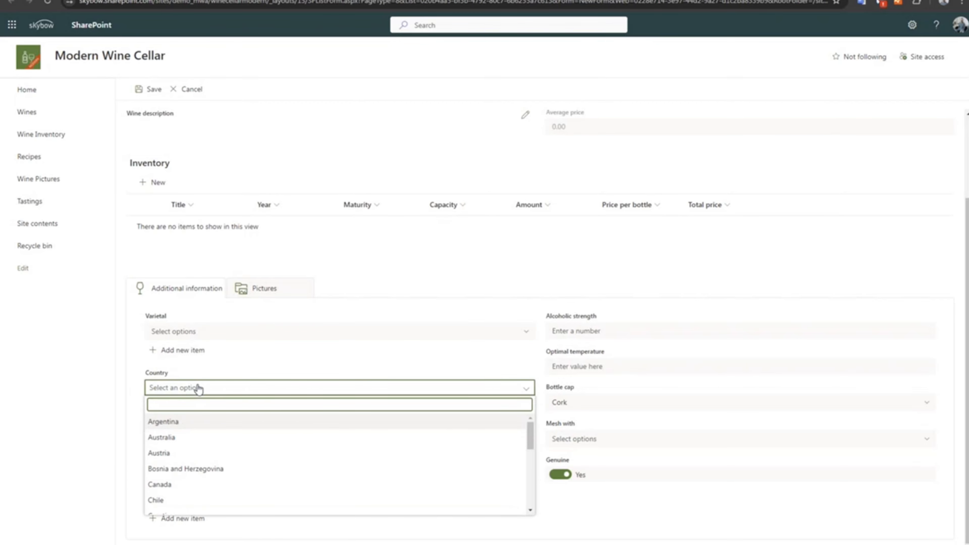
pyautogui.scroll(-3, 203, 436)
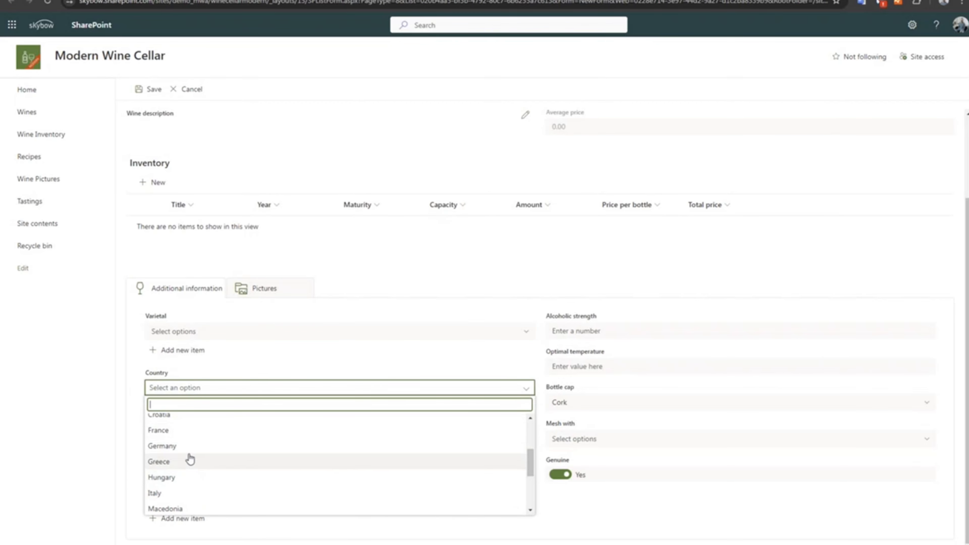
pyautogui.click(163, 447)
# - Examine the Region options offered for the selected country, from the first entry to the last
pyautogui.click(174, 444)
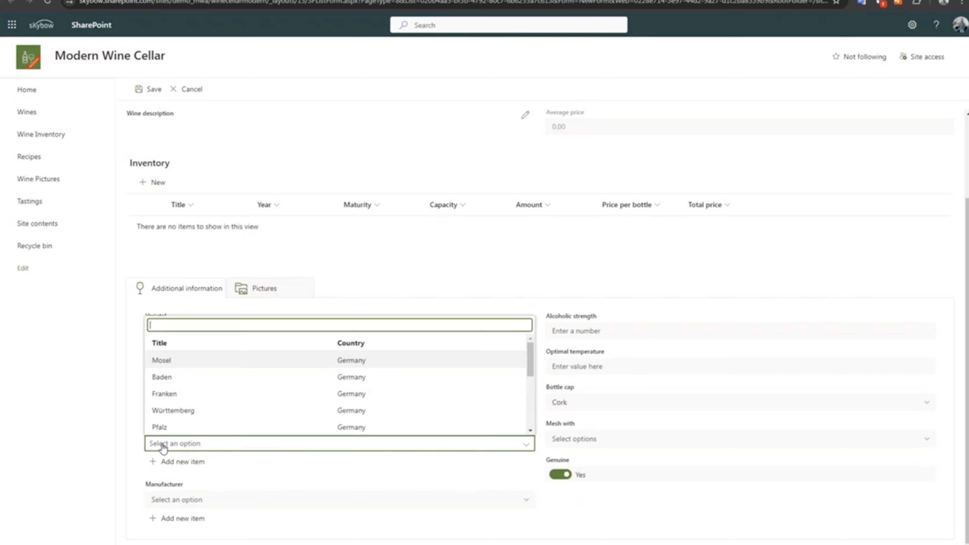
pyautogui.scroll(-3, 190, 412)
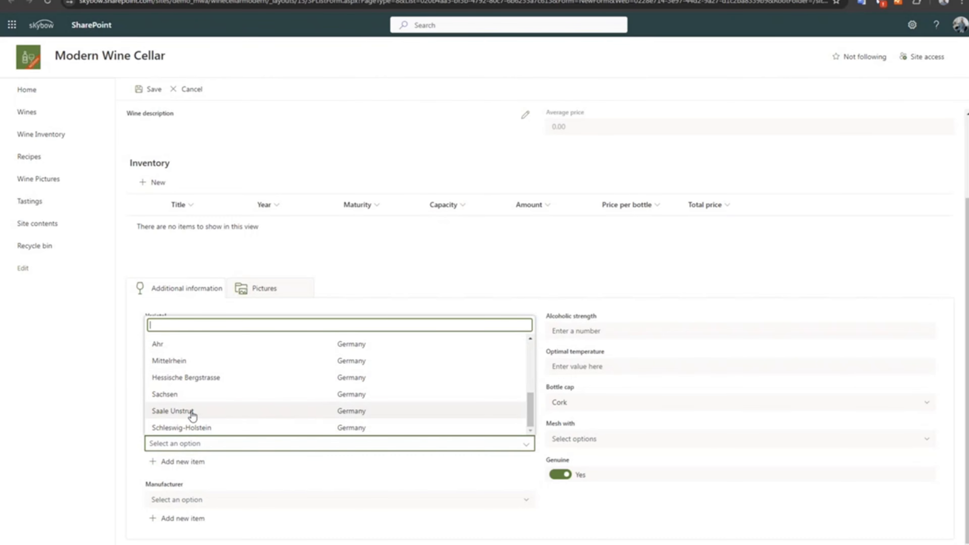
pyautogui.scroll(3, 192, 416)
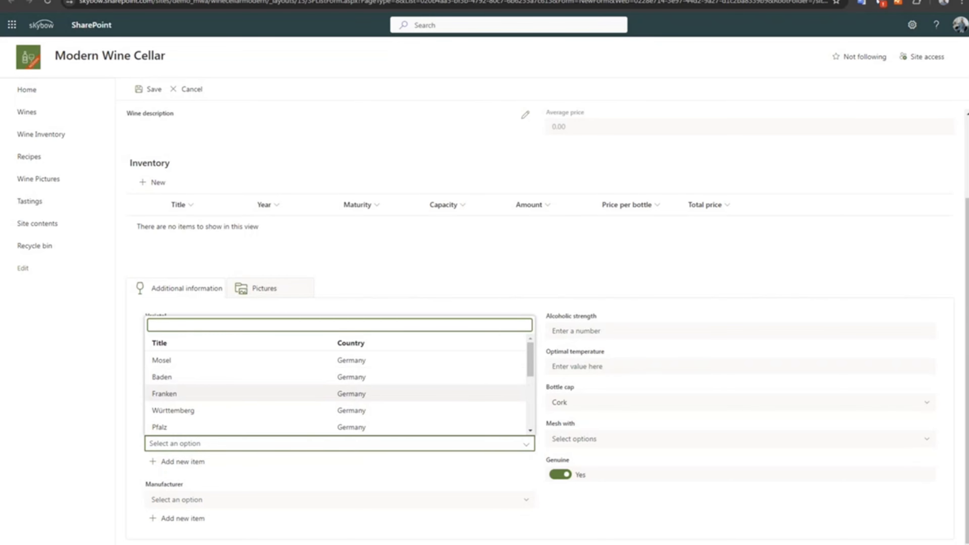
pyautogui.click(179, 394)
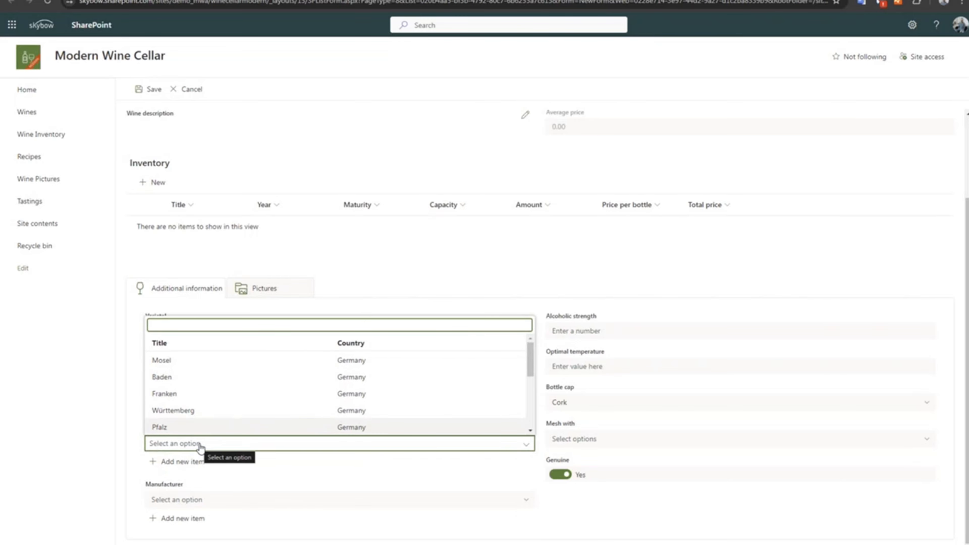
pyautogui.click(134, 446)
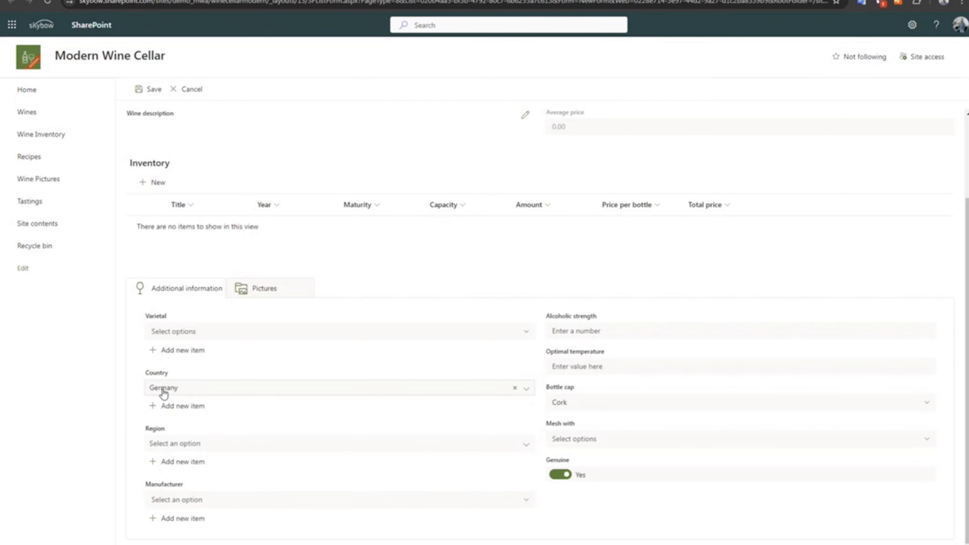
pyautogui.click(177, 446)
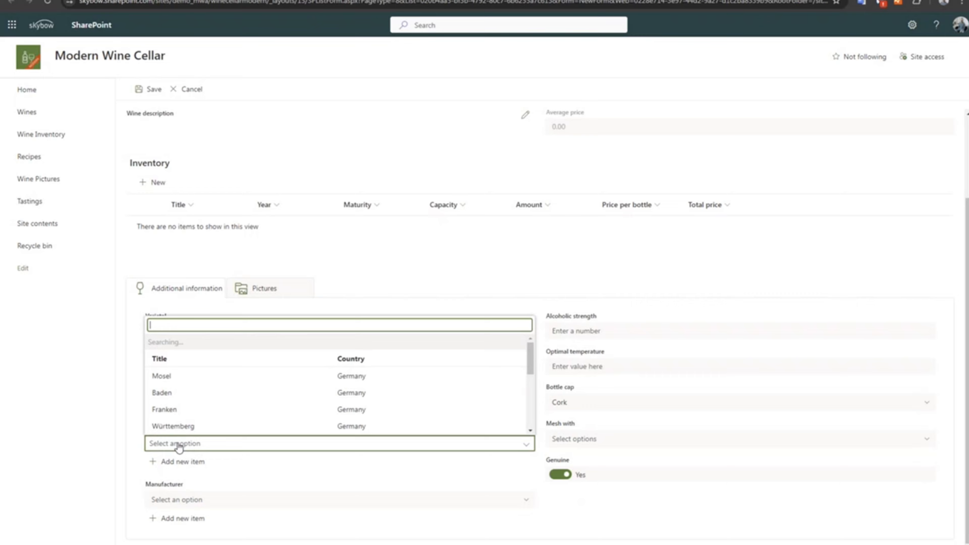
pyautogui.click(121, 427)
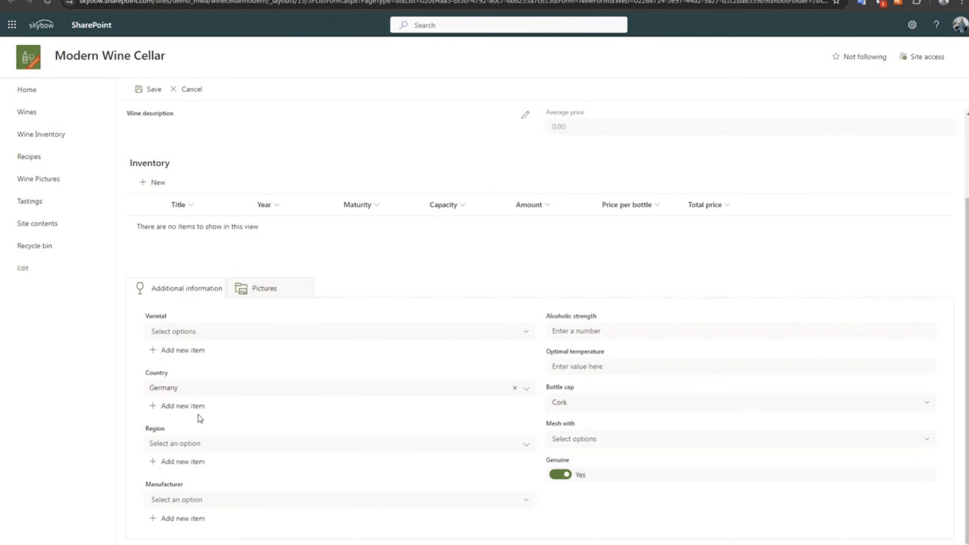
# - Clear the Country selection and examine the unfiltered Region options
pyautogui.click(515, 389)
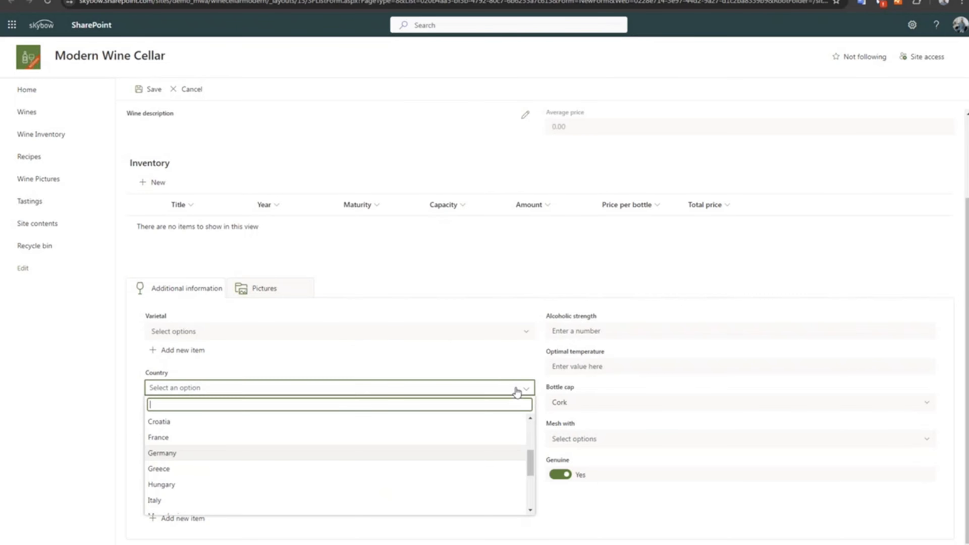
pyautogui.click(127, 418)
pyautogui.click(169, 443)
pyautogui.scroll(-10, 225, 409)
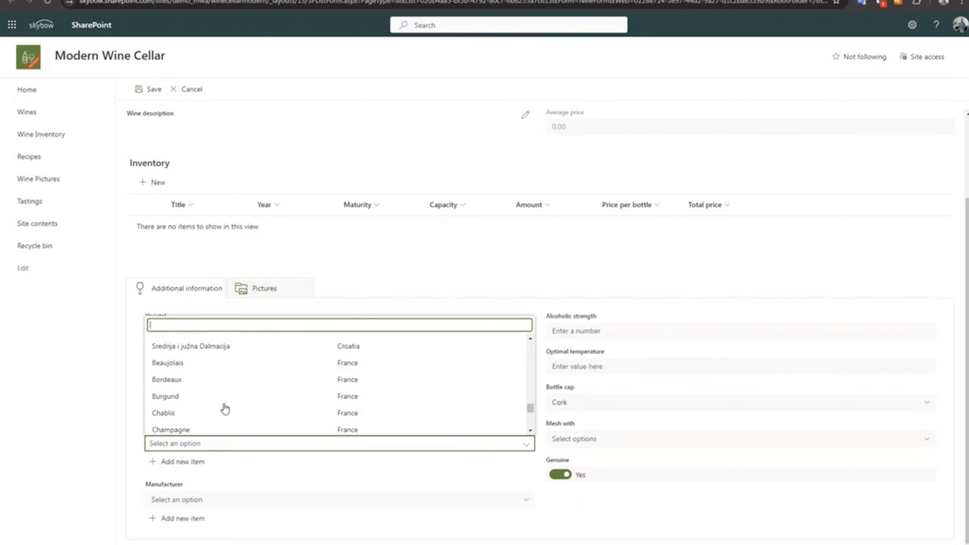
pyautogui.scroll(-5, 225, 409)
pyautogui.scroll(15, 225, 410)
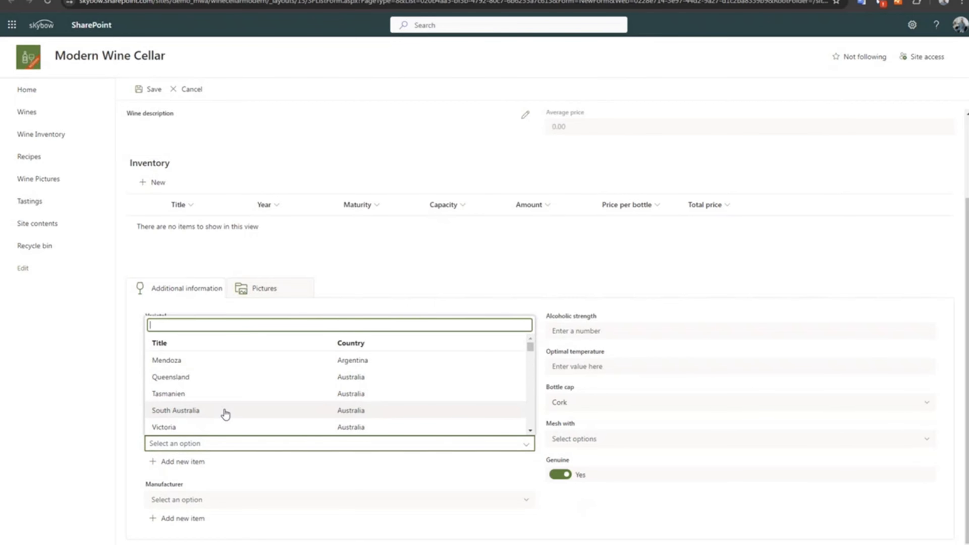
pyautogui.click(131, 336)
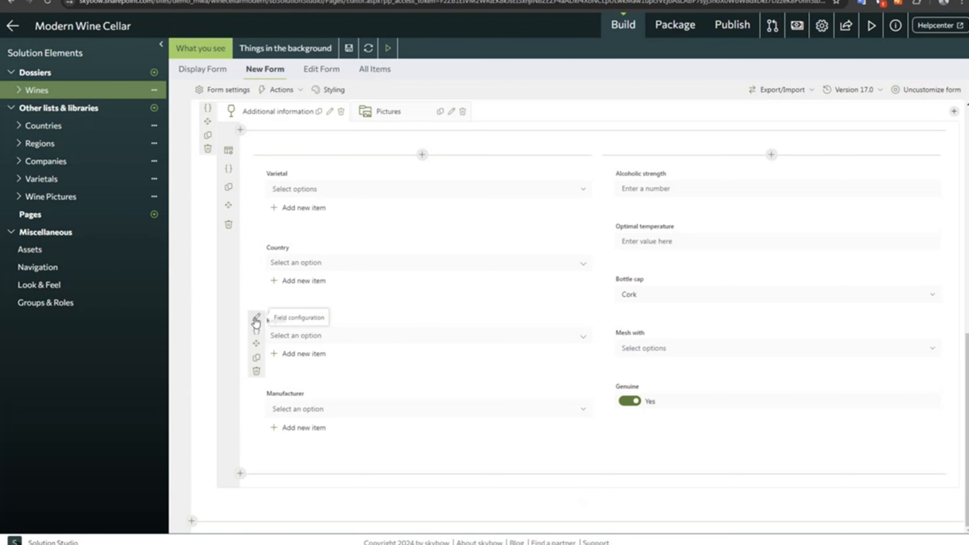
# - Open the Region field's configuration in the wine form design and highlight the Country null check in its Lookup Filter
pyautogui.click(256, 318)
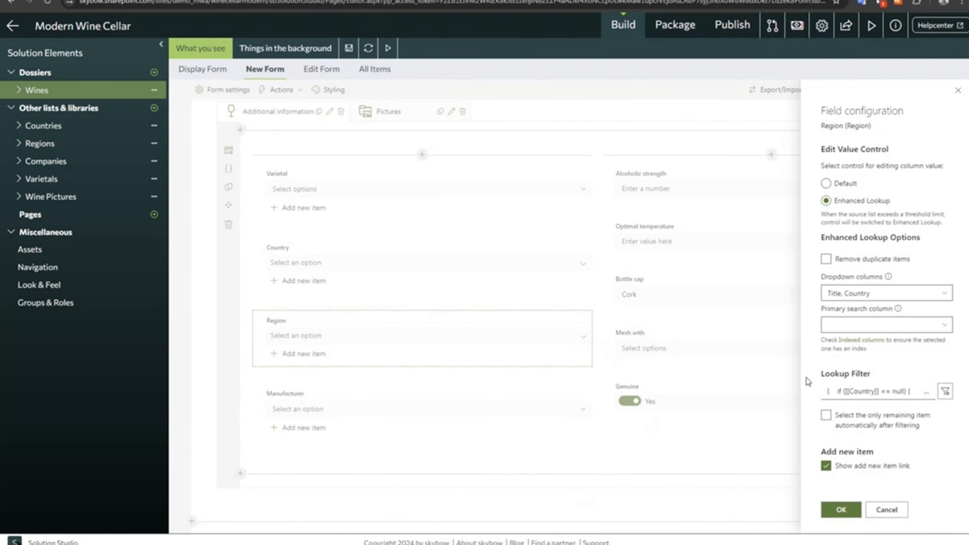
pyautogui.moveTo(829, 374); pyautogui.dragTo(874, 395)
pyautogui.click(839, 389)
pyautogui.moveTo(837, 392); pyautogui.dragTo(906, 390)
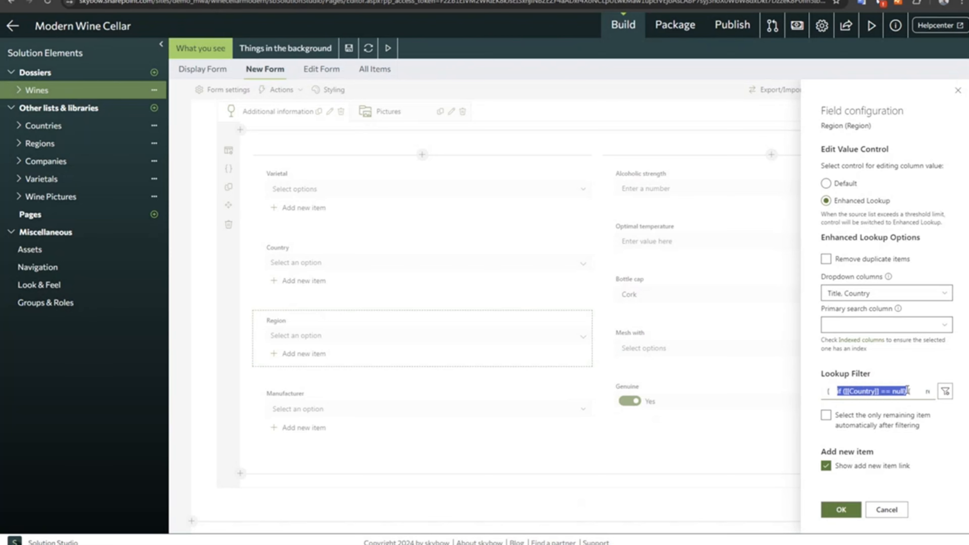
pyautogui.moveTo(835, 391); pyautogui.dragTo(880, 393)
# - Open the Region lookup filter in the CAML Query Builder, check the Designer view and return to the custom expression
pyautogui.click(945, 391)
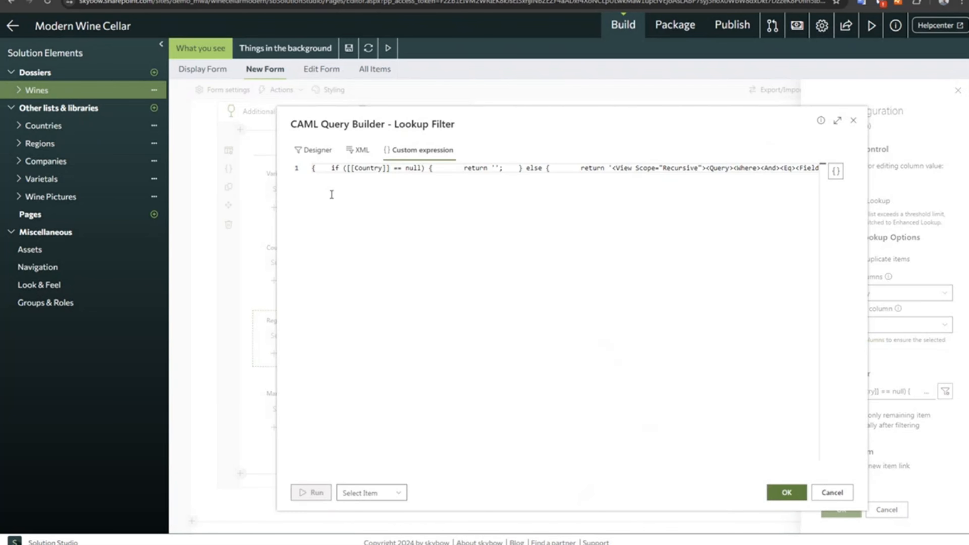
pyautogui.click(305, 150)
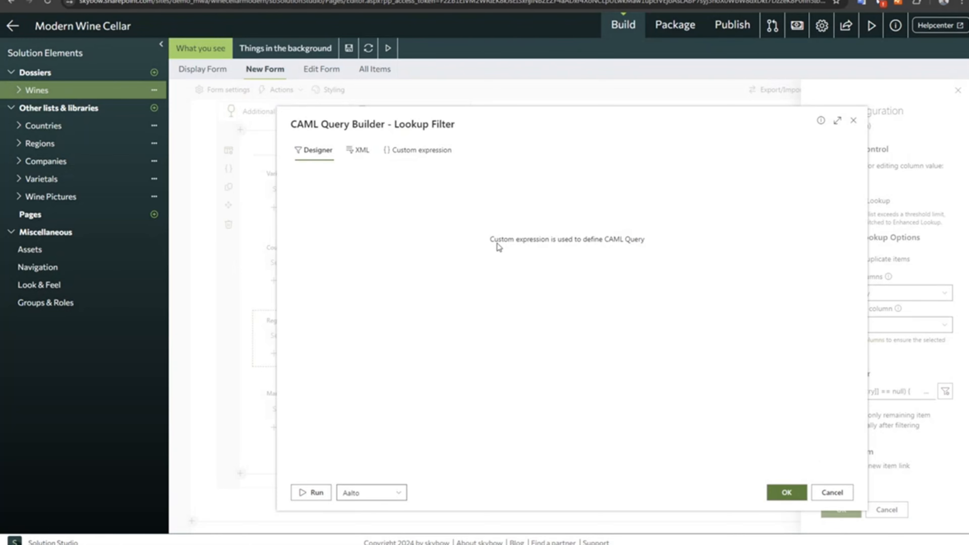
pyautogui.click(414, 157)
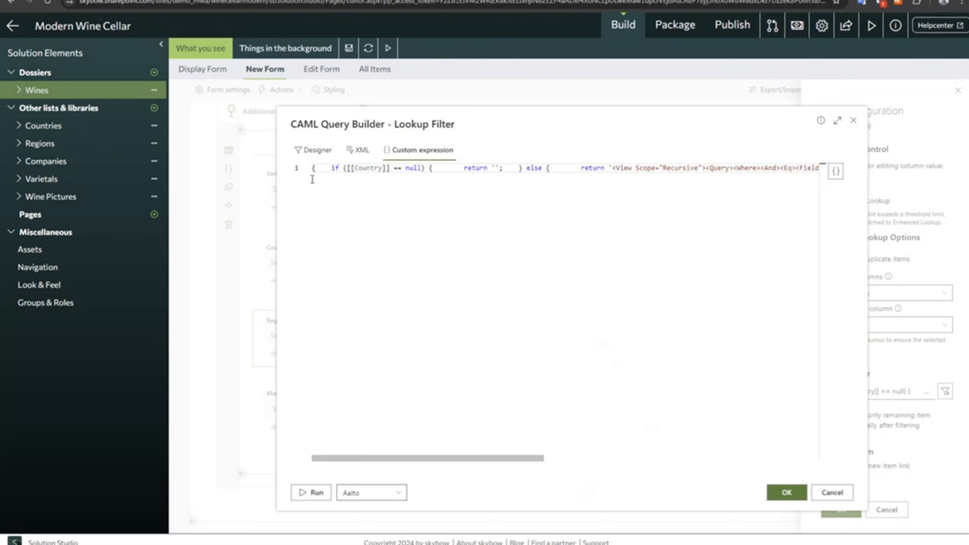
# - Split the custom expression into separate lines after the first brace, the if condition and the else, and reduce the last line's indentation
pyautogui.click(333, 168)
pyautogui.press('Return')
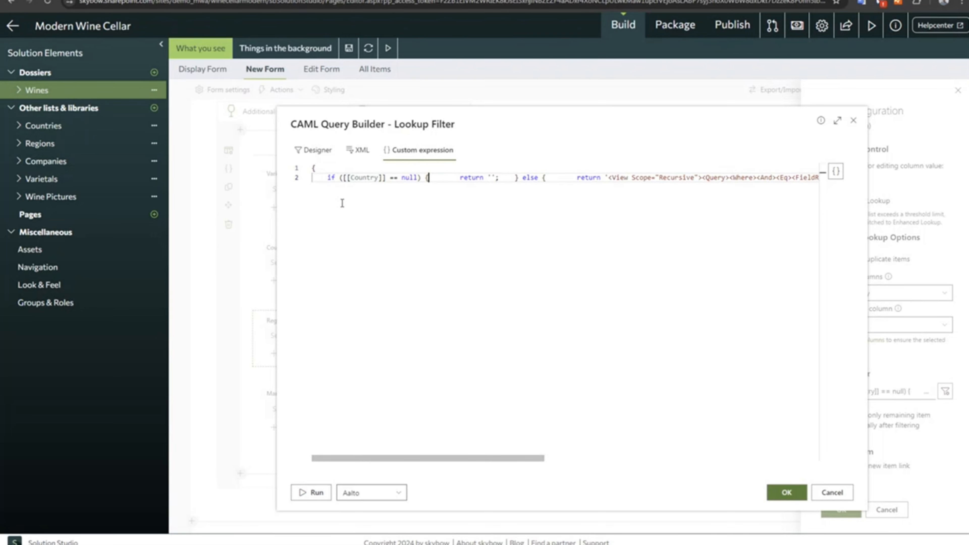
pyautogui.press('Return')
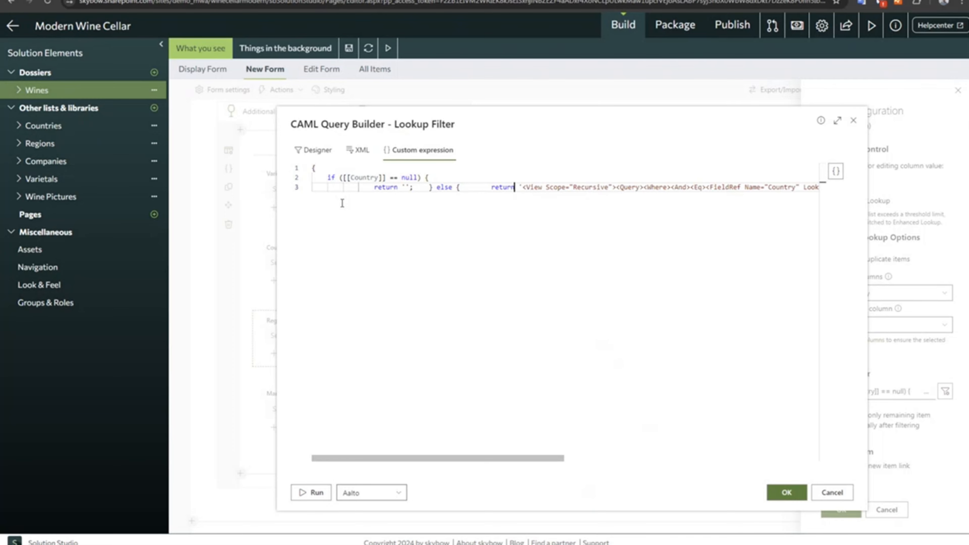
pyautogui.press('Return')
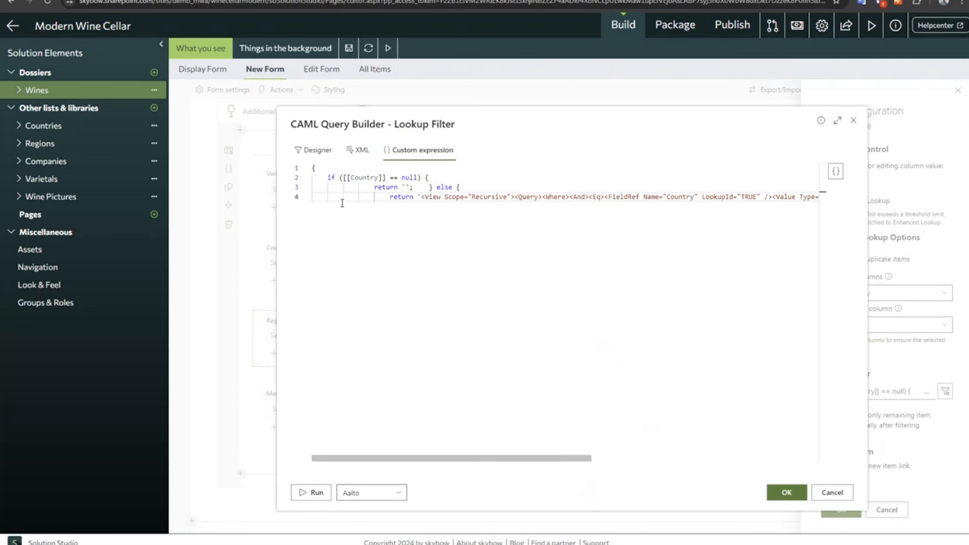
pyautogui.press('BackSpace')
pyautogui.hotkey('ctrl', 'Right')
pyautogui.hotkey('ctrl', 'Right')
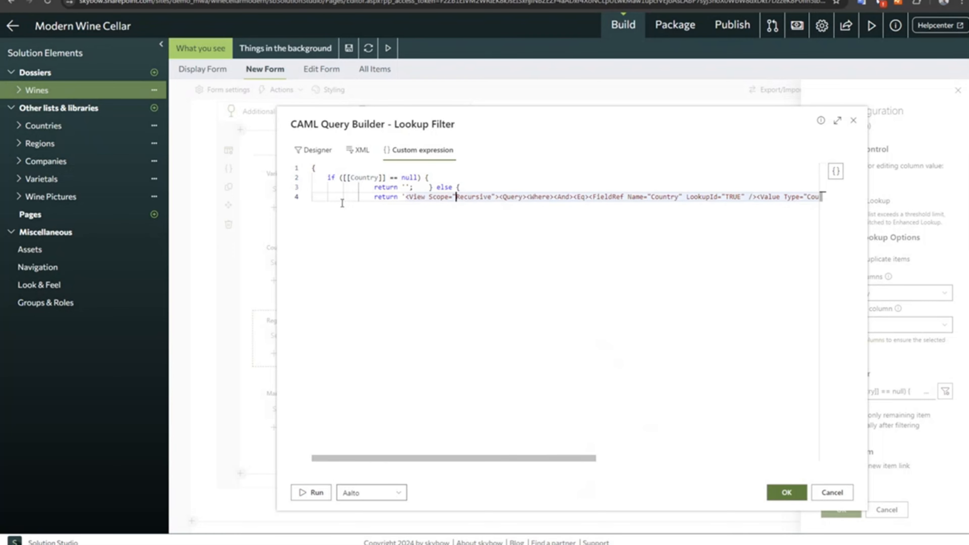
# - Move the closing braces at the end of the returned query onto their own line with reduced indentation
pyautogui.moveTo(493, 459); pyautogui.dragTo(711, 439)
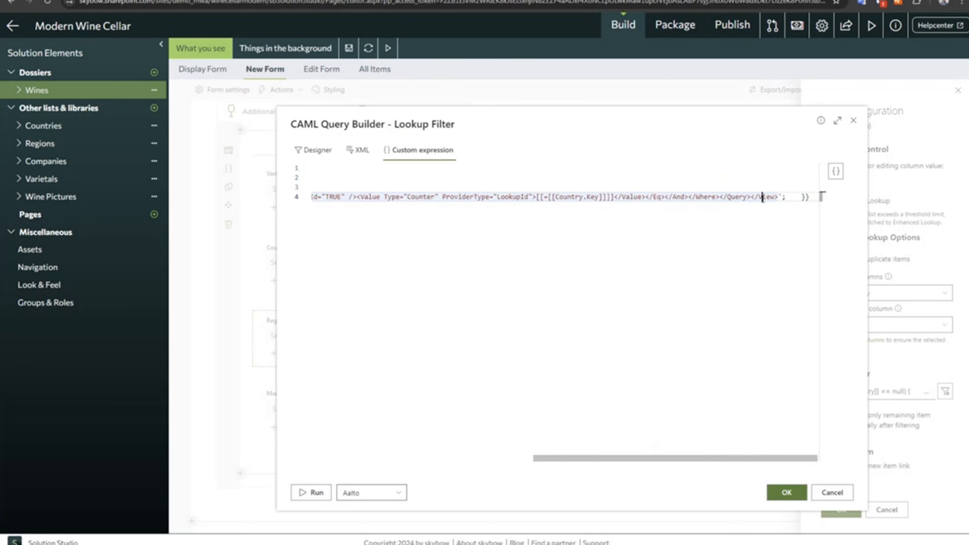
pyautogui.click(794, 197)
pyautogui.press('Return')
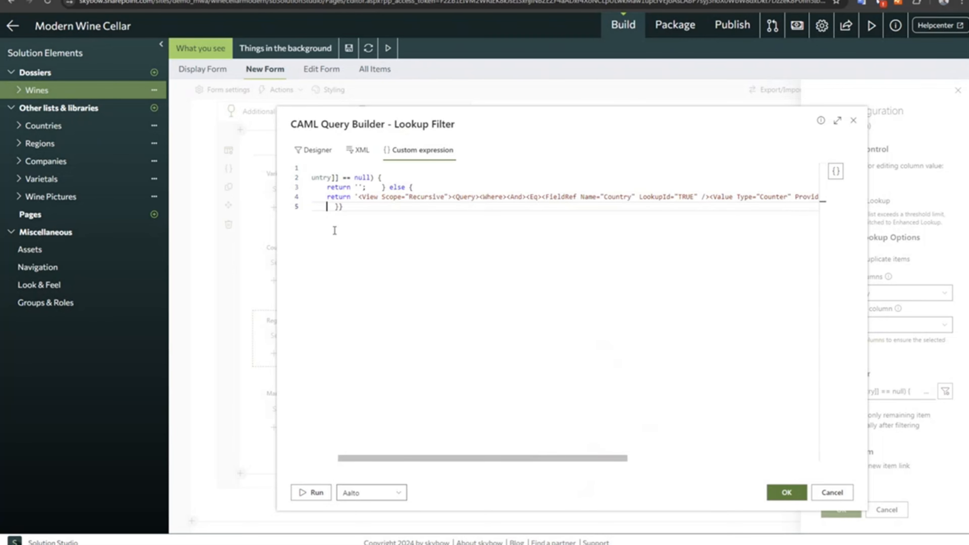
pyautogui.press('BackSpace')
pyautogui.press('BackSpace')
pyautogui.press('BackSpace')
pyautogui.press('BackSpace')
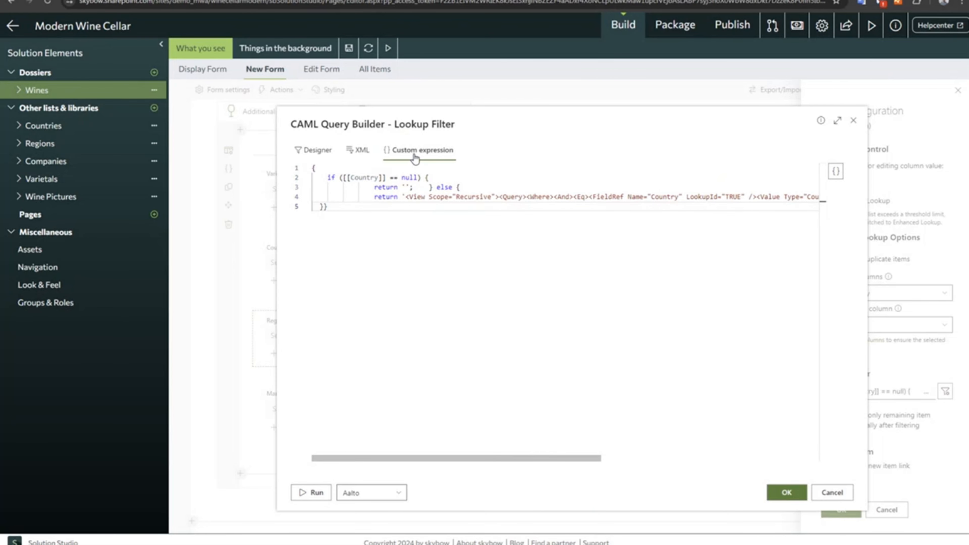
# - Highlight the start of the View query returned in the else branch and close the query builder without saving
pyautogui.click(410, 198)
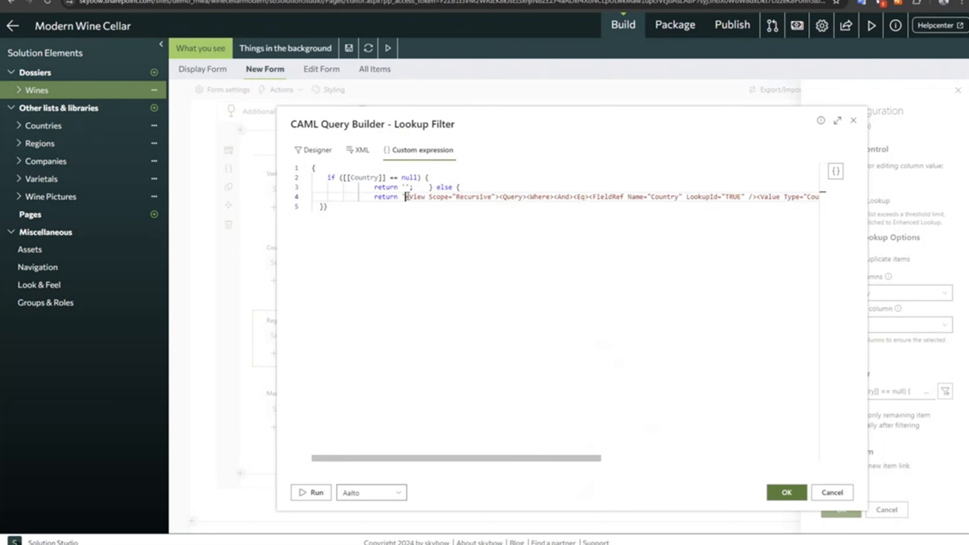
pyautogui.click(405, 187)
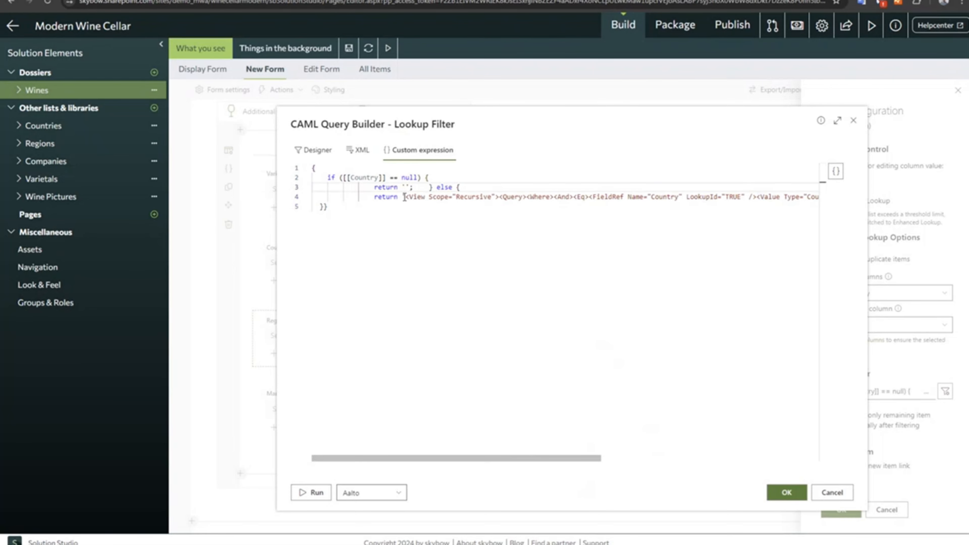
pyautogui.moveTo(404, 197); pyautogui.dragTo(584, 199)
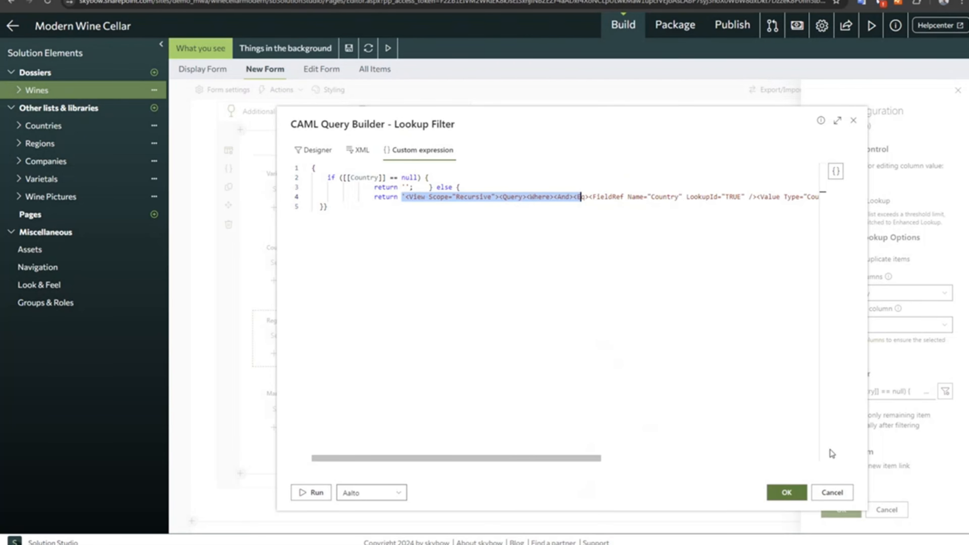
pyautogui.click(831, 493)
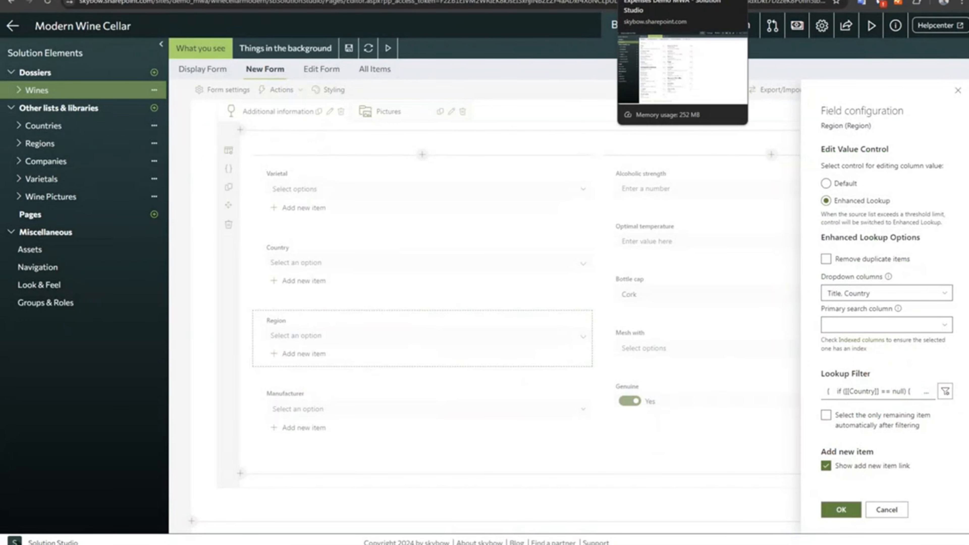
# - Switch to the Expenses Demo MWA solution and expand the Expenses dossier down to its sub items
pyautogui.click(664, 0)
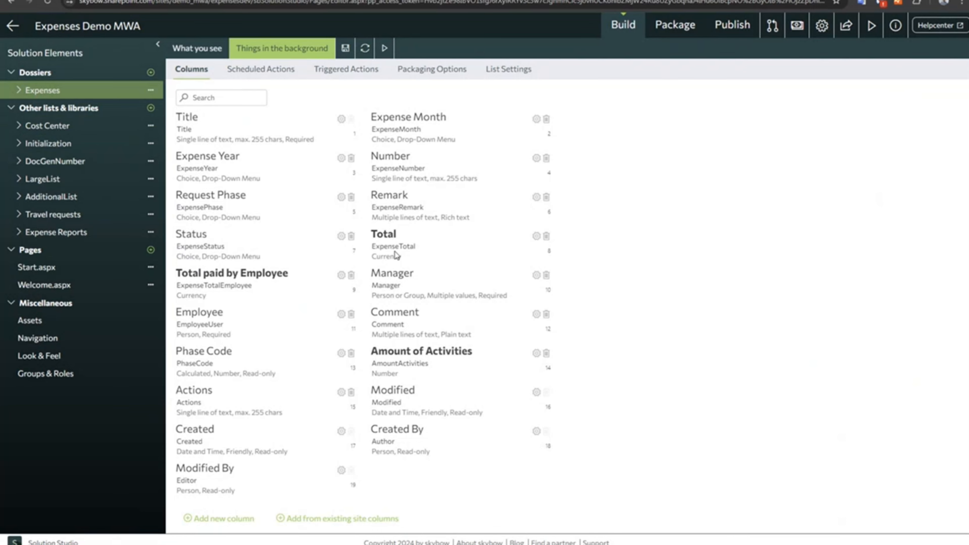
pyautogui.click(18, 90)
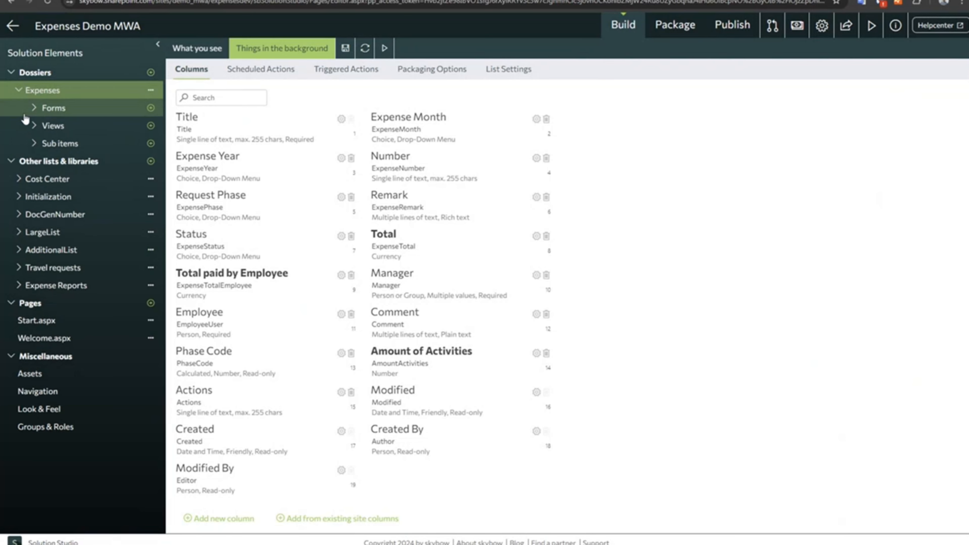
pyautogui.click(34, 143)
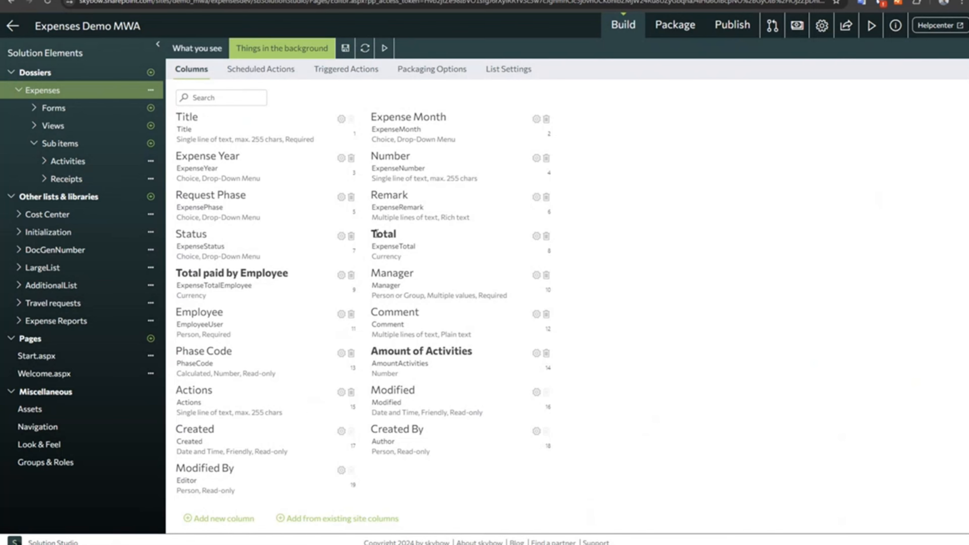
# - Open the Total column's settings and examine its calculated value configuration and the available calculation types
pyautogui.click(536, 236)
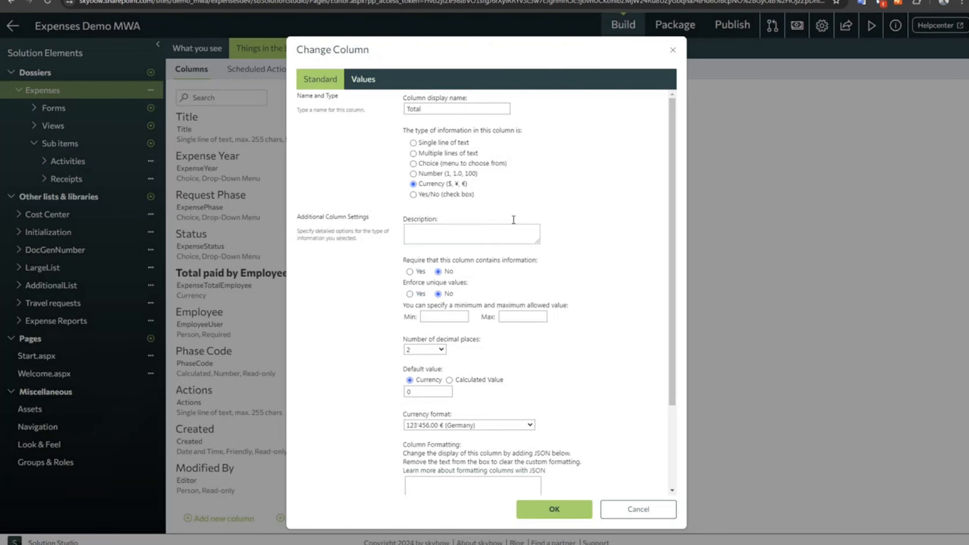
pyautogui.scroll(-3, 344, 324)
pyautogui.scroll(3, 387, 378)
pyautogui.click(363, 79)
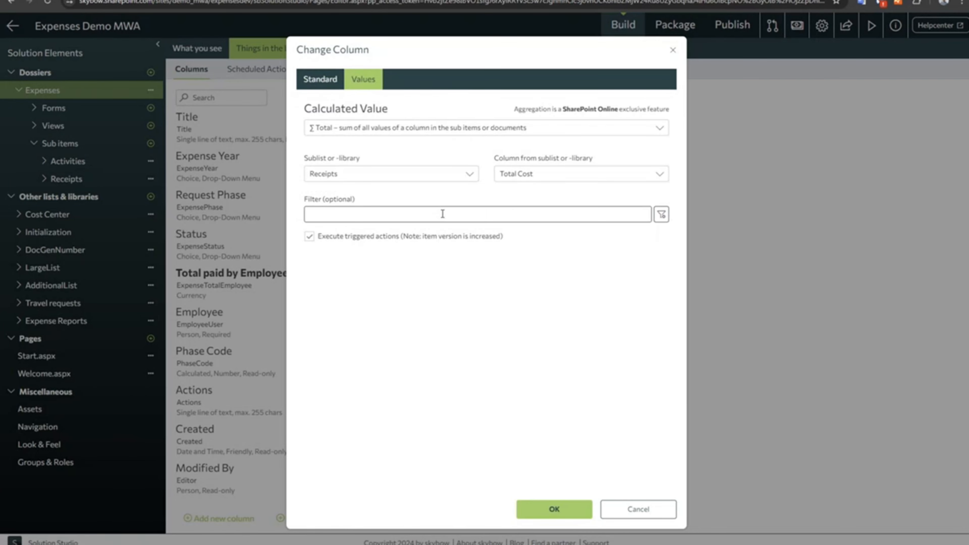
pyautogui.click(333, 130)
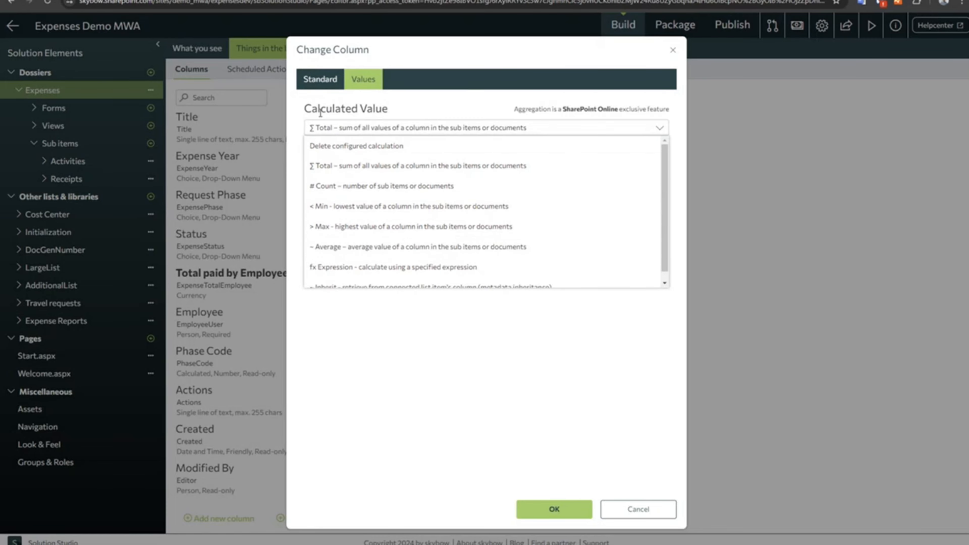
# - Examine the optional filter of the Total column's calculated value and close the column settings without saving
pyautogui.click(347, 109)
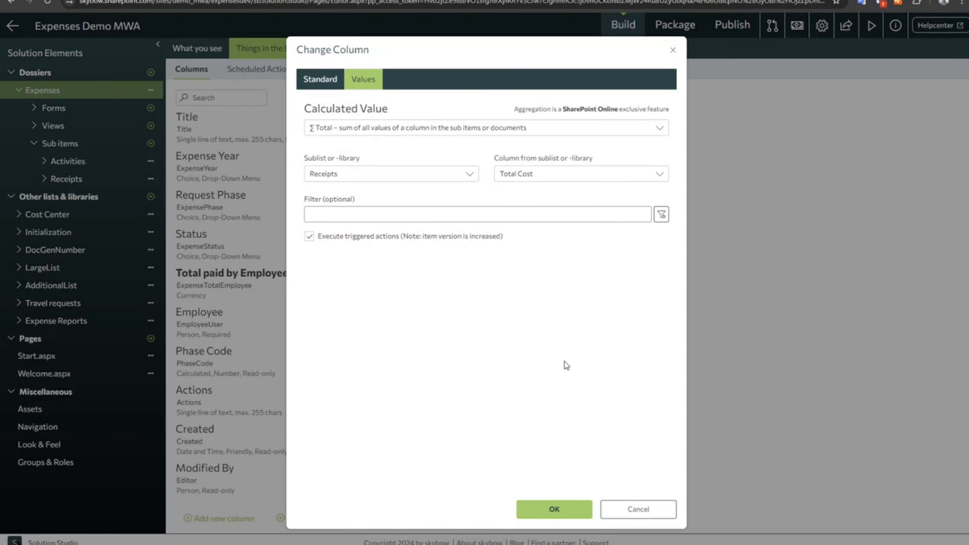
pyautogui.moveTo(312, 199); pyautogui.dragTo(342, 210)
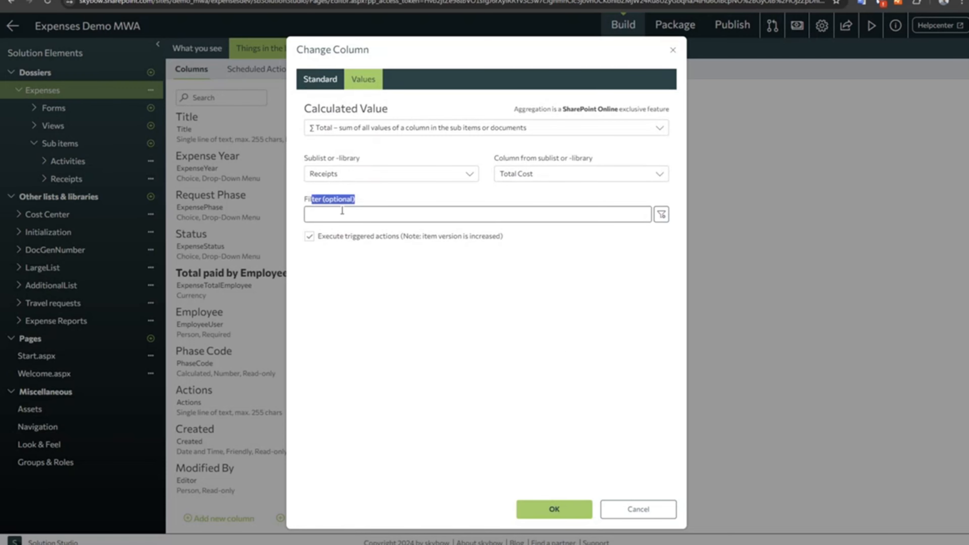
pyautogui.click(423, 215)
pyautogui.click(638, 512)
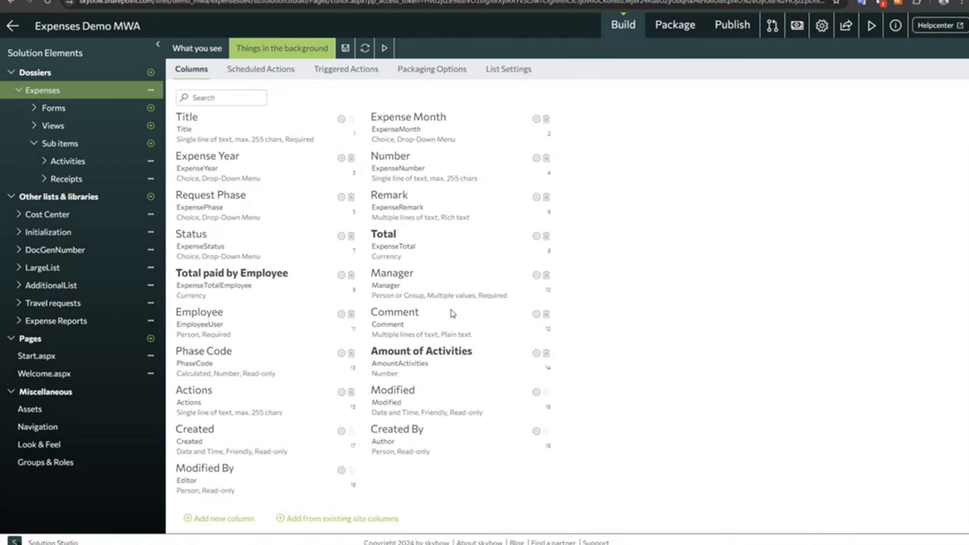
# - Examine the filter query on the Total paid by Employee column's calculated value and close its settings without saving
pyautogui.click(341, 275)
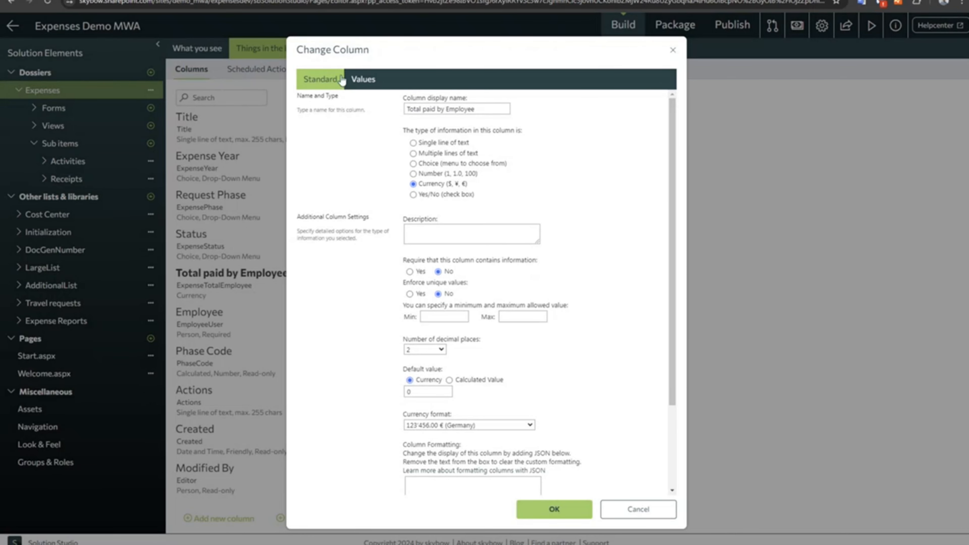
pyautogui.click(363, 79)
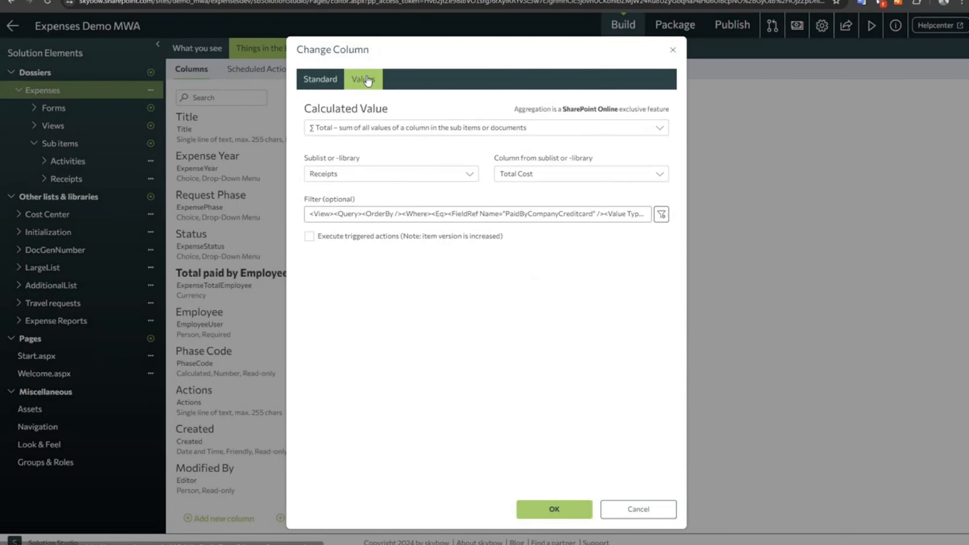
pyautogui.moveTo(313, 199); pyautogui.dragTo(356, 206)
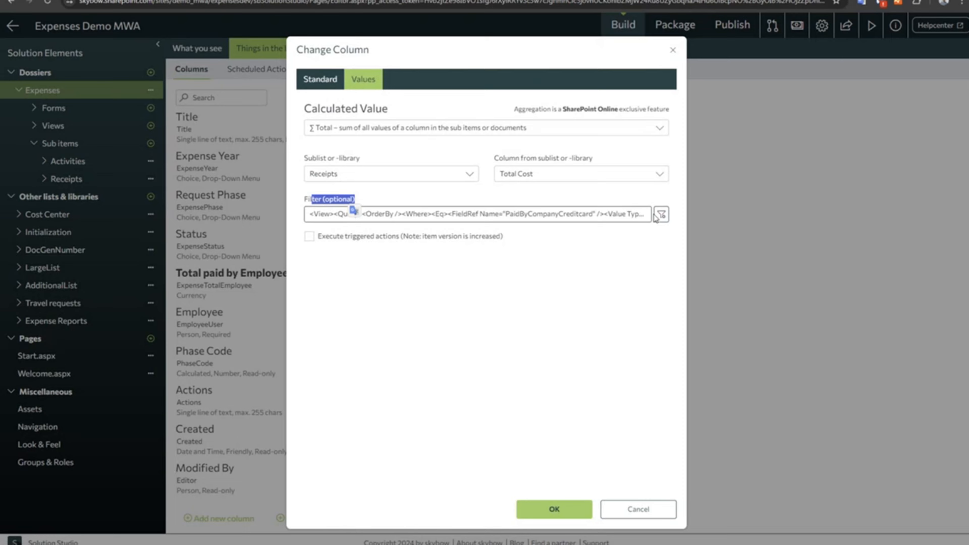
pyautogui.click(661, 214)
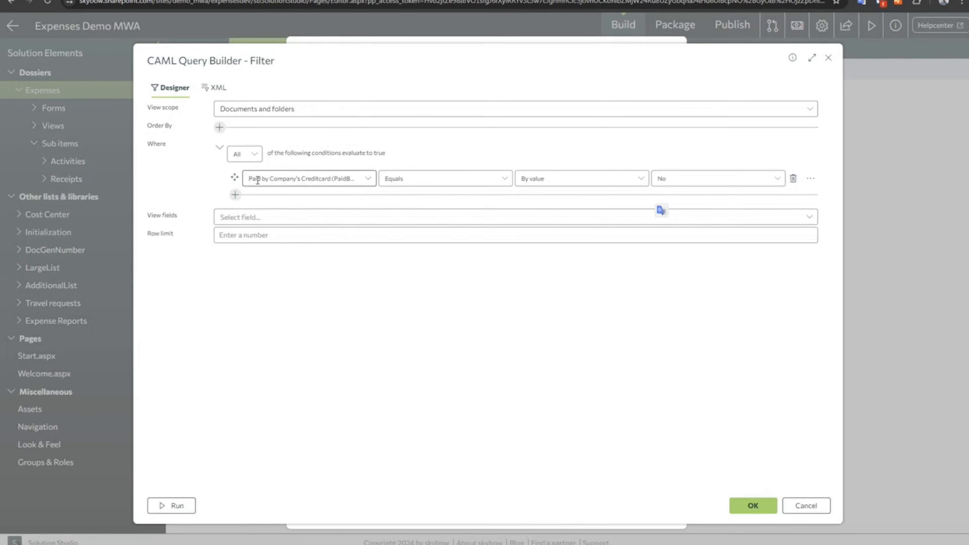
pyautogui.click(305, 180)
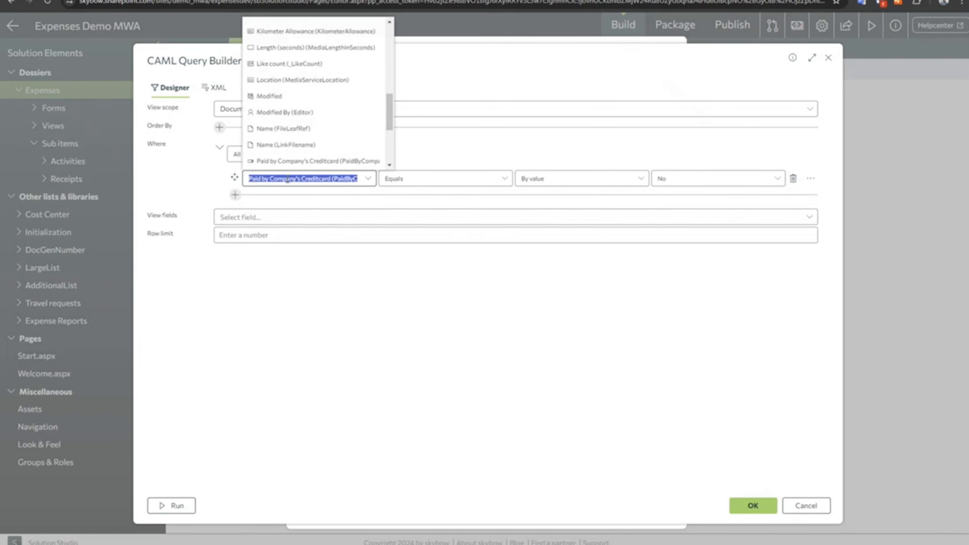
pyautogui.click(569, 157)
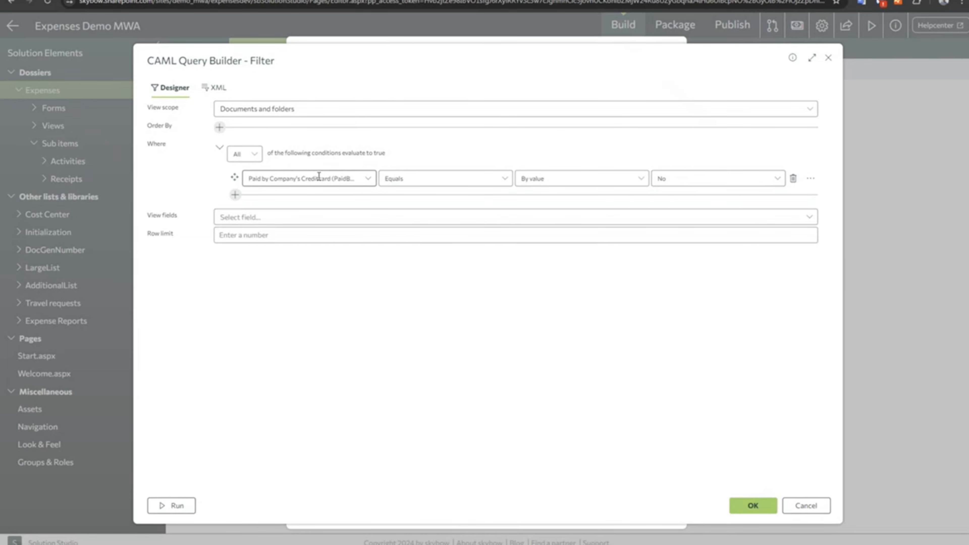
pyautogui.click(806, 506)
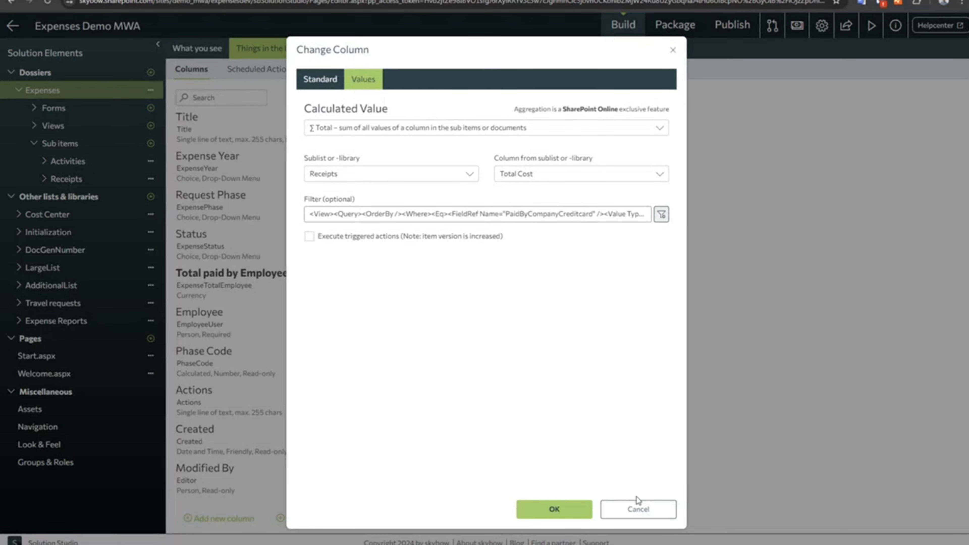
pyautogui.click(644, 513)
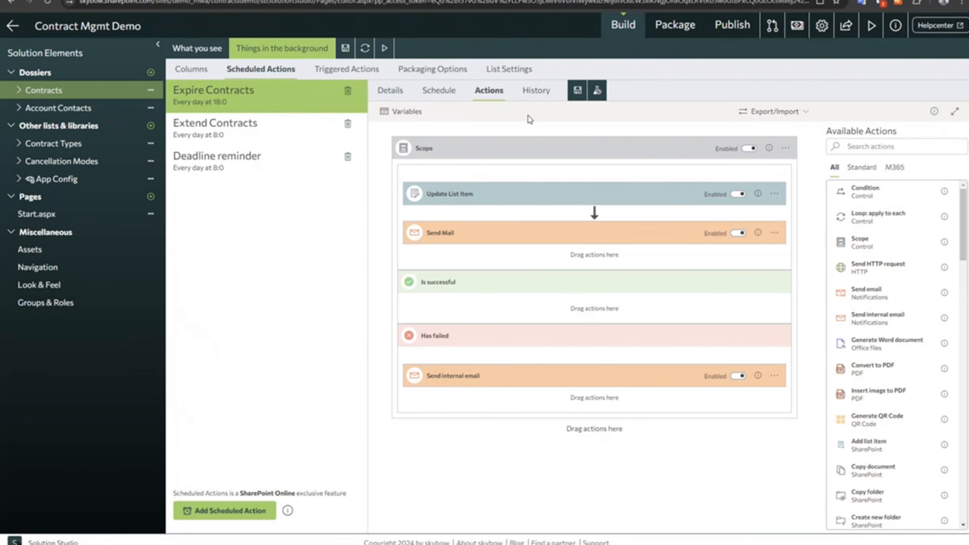
# - In Contract Mgmt Demo, review the schedule and filter query of the Expire Contracts scheduled action, leaving the query unchanged
pyautogui.click(434, 98)
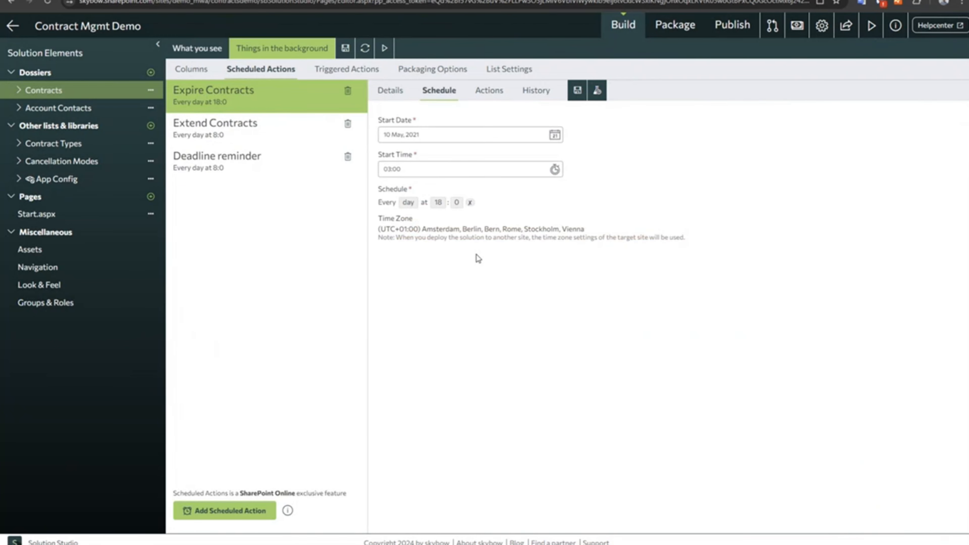
pyautogui.click(383, 99)
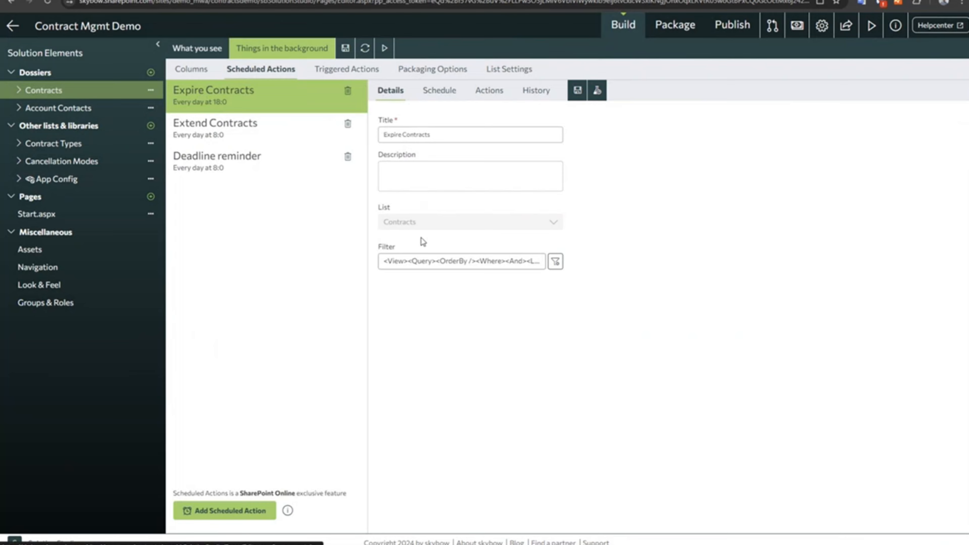
pyautogui.click(555, 263)
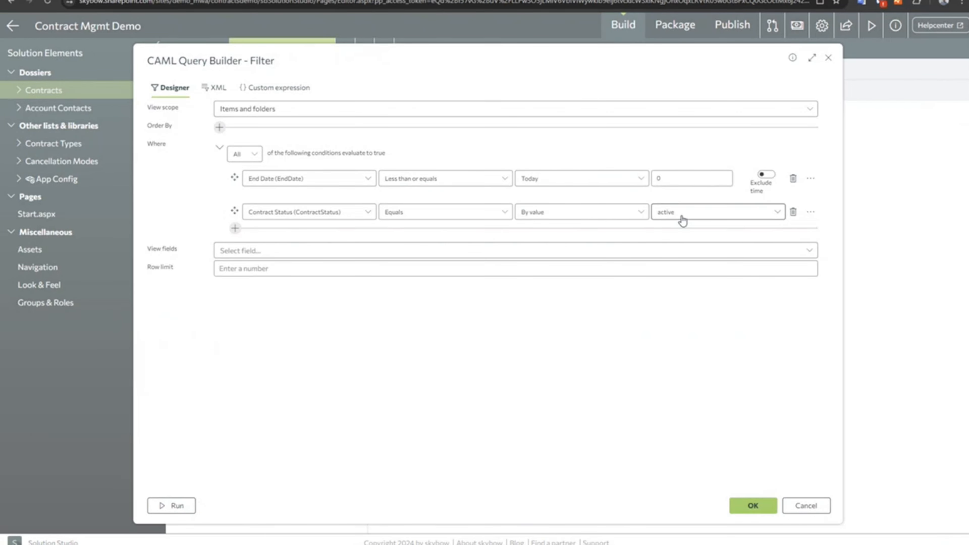
pyautogui.click(813, 507)
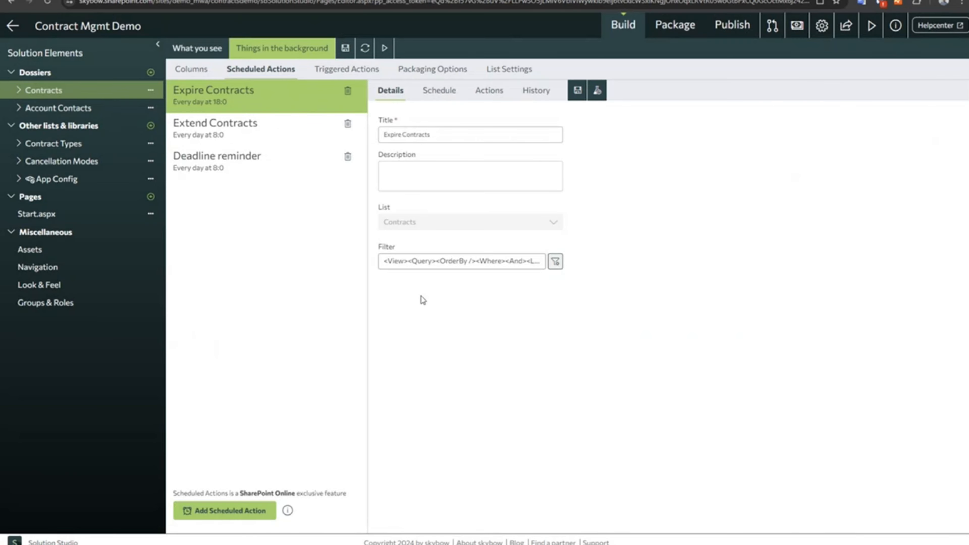
# - Review the Update List Item action's Contract Status value and the Send Mail action of Expire Contracts, collapsing each one again
pyautogui.click(478, 94)
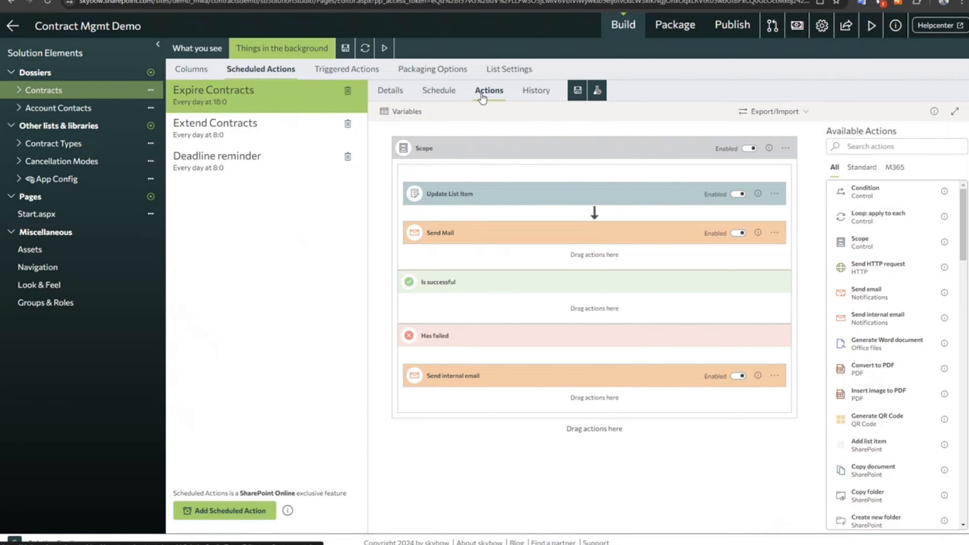
pyautogui.click(496, 197)
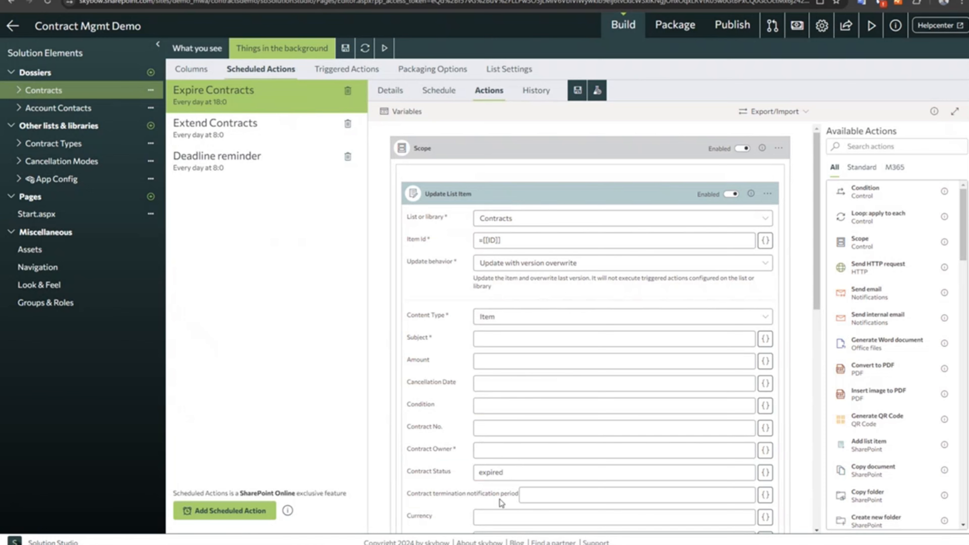
pyautogui.moveTo(504, 472); pyautogui.dragTo(435, 472)
pyautogui.click(492, 197)
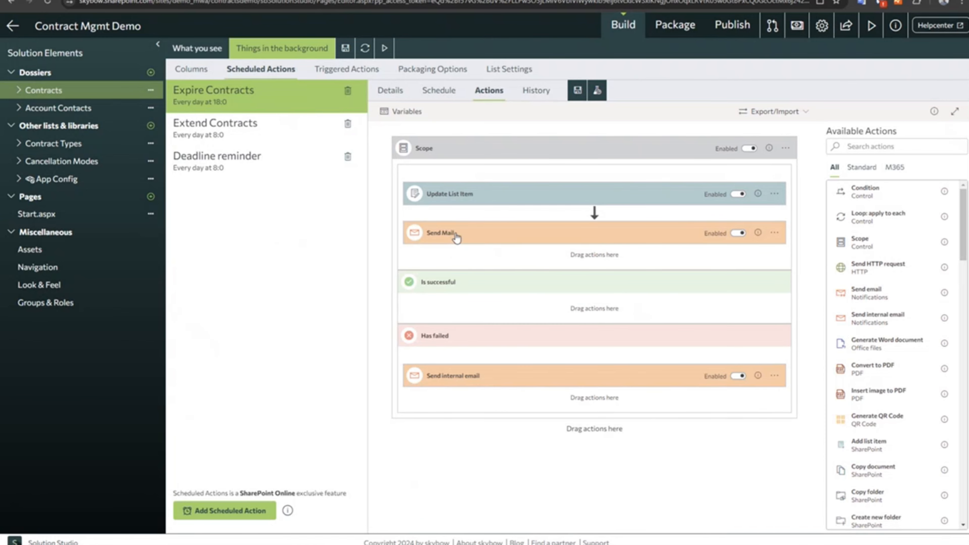
pyautogui.click(458, 234)
pyautogui.click(459, 238)
# - Expand the Send internal email action in the Has failed branch and highlight its hard-coded recipient address
pyautogui.moveTo(451, 376)
pyautogui.mouseDown()
pyautogui.moveTo(458, 317)
pyautogui.moveTo(458, 390)
pyautogui.moveTo(456, 379)
pyautogui.mouseUp()
pyautogui.click(462, 381)
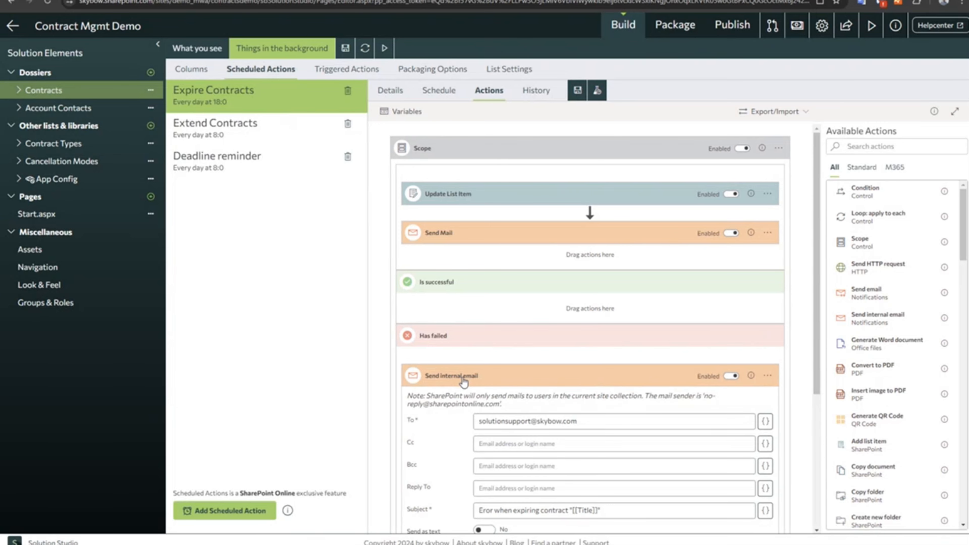
pyautogui.moveTo(478, 421); pyautogui.dragTo(601, 424)
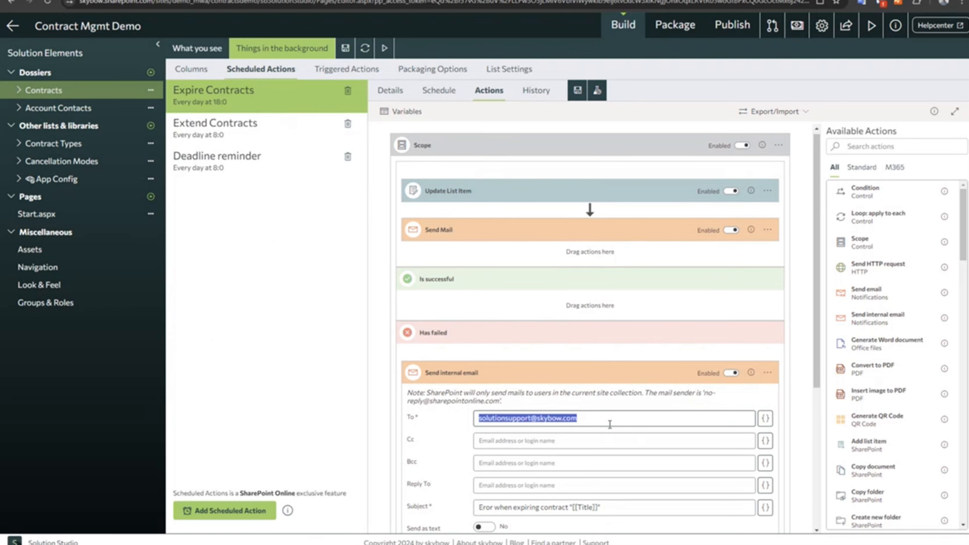
pyautogui.scroll(-1, 607, 413)
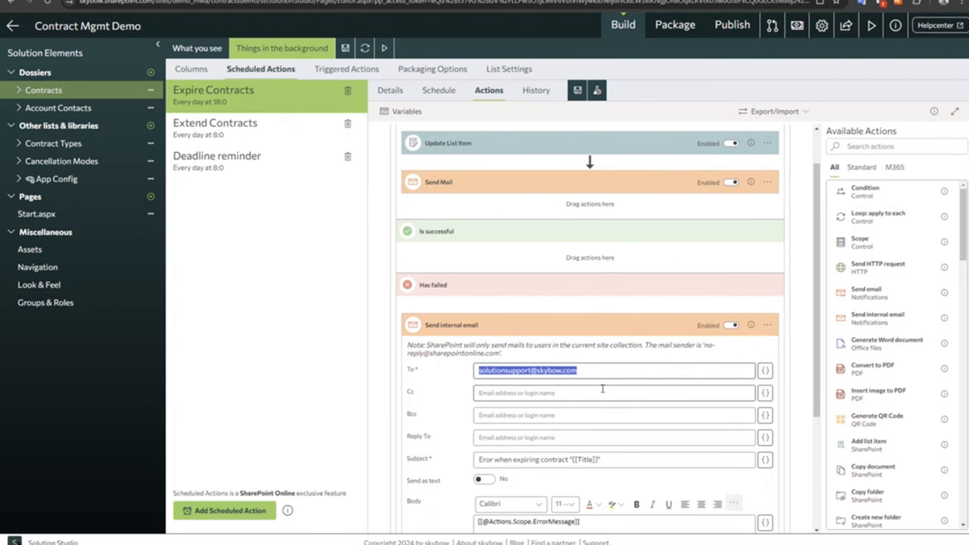
pyautogui.moveTo(530, 370); pyautogui.dragTo(412, 371)
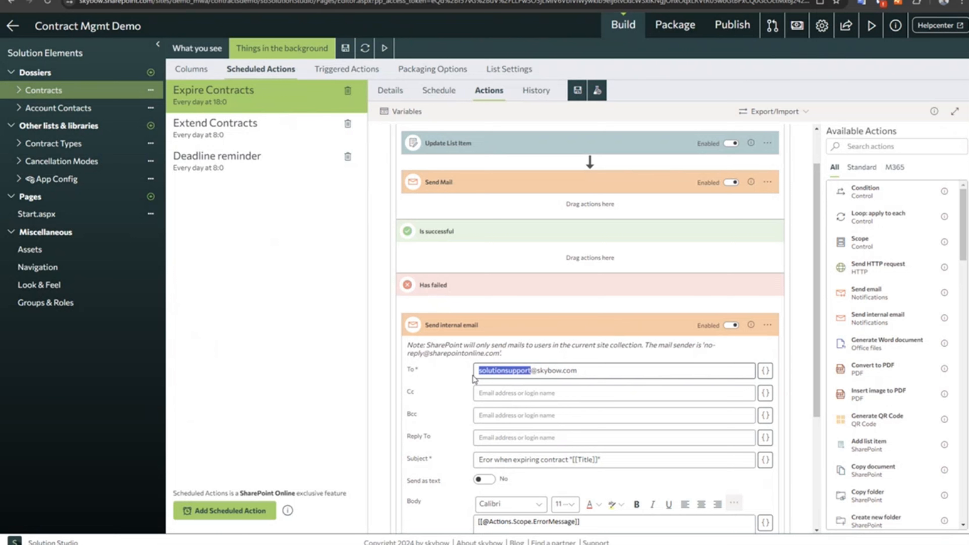
pyautogui.click(505, 371)
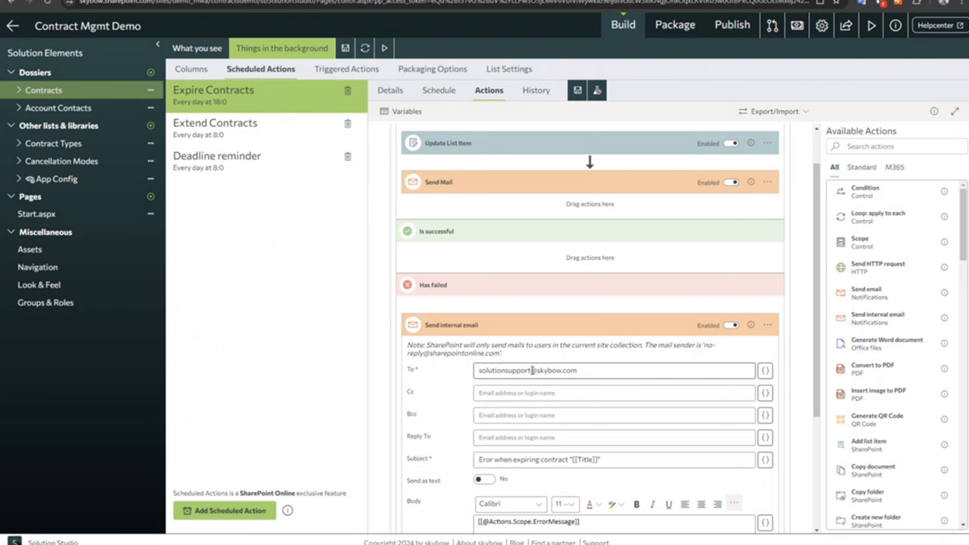
pyautogui.moveTo(532, 370); pyautogui.dragTo(452, 382)
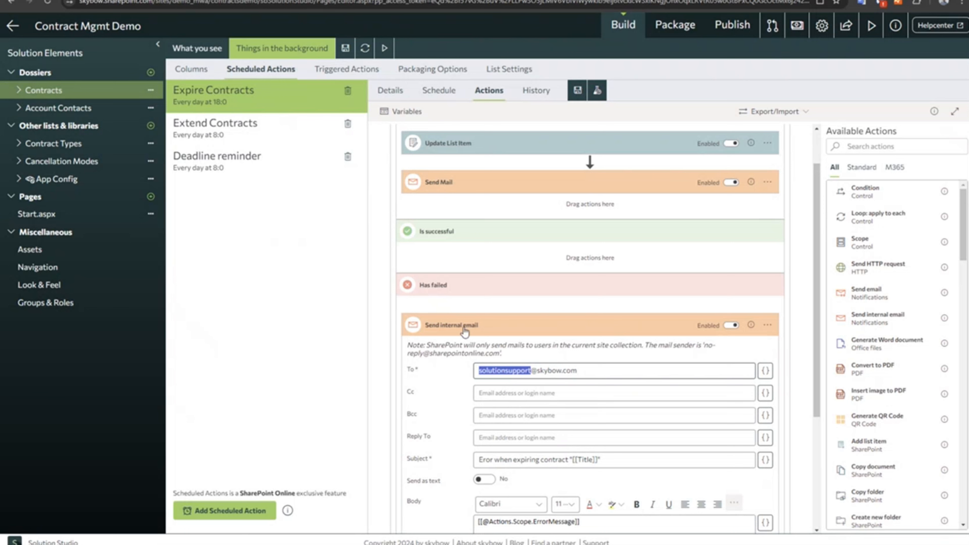
# - Open the hidden App Config list, discarding the unsaved changes to the scheduled action
pyautogui.click(49, 184)
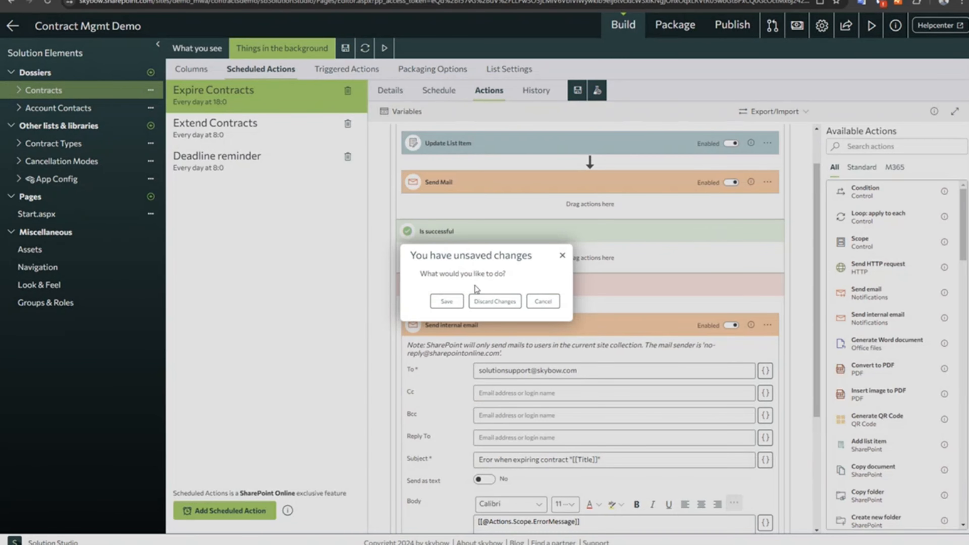
pyautogui.click(496, 299)
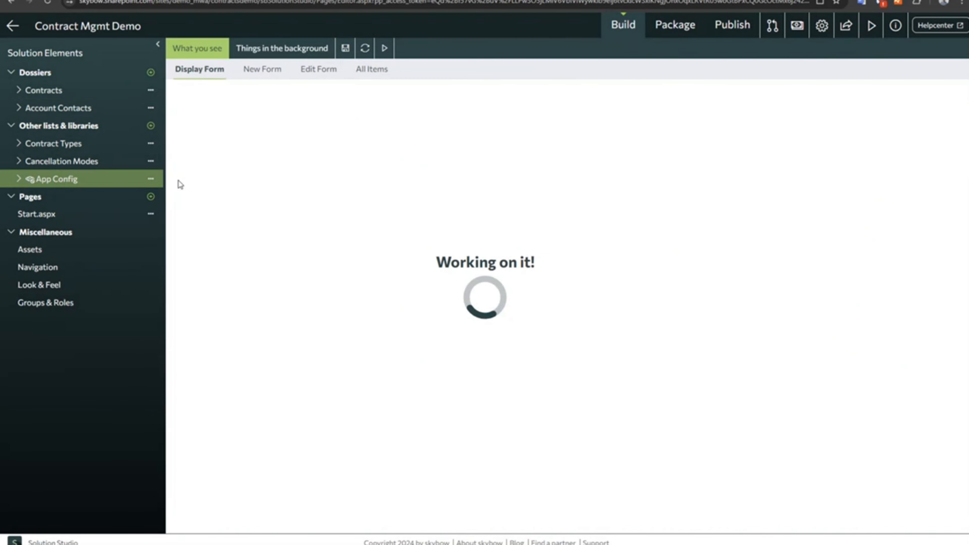
# - Make the App Config list visible and hide it again
pyautogui.click(152, 179)
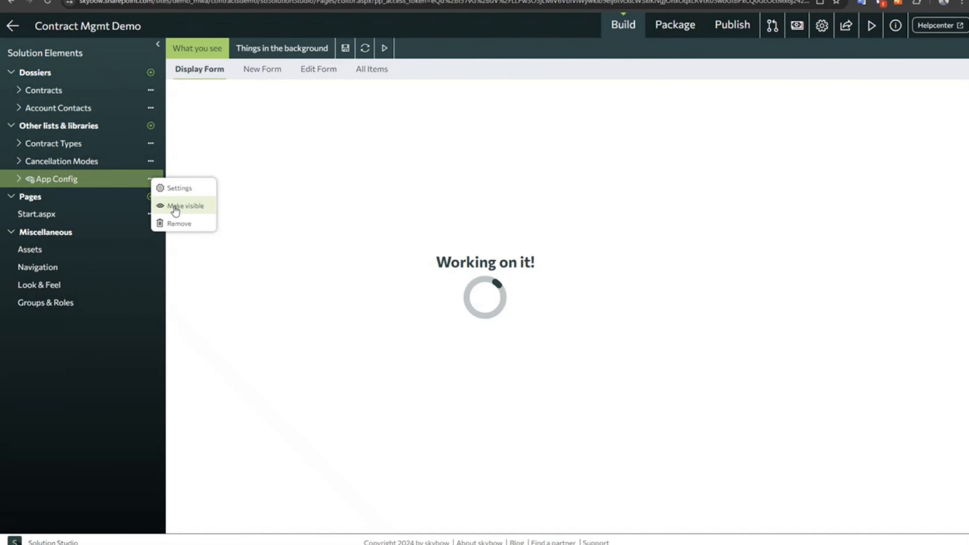
pyautogui.click(183, 205)
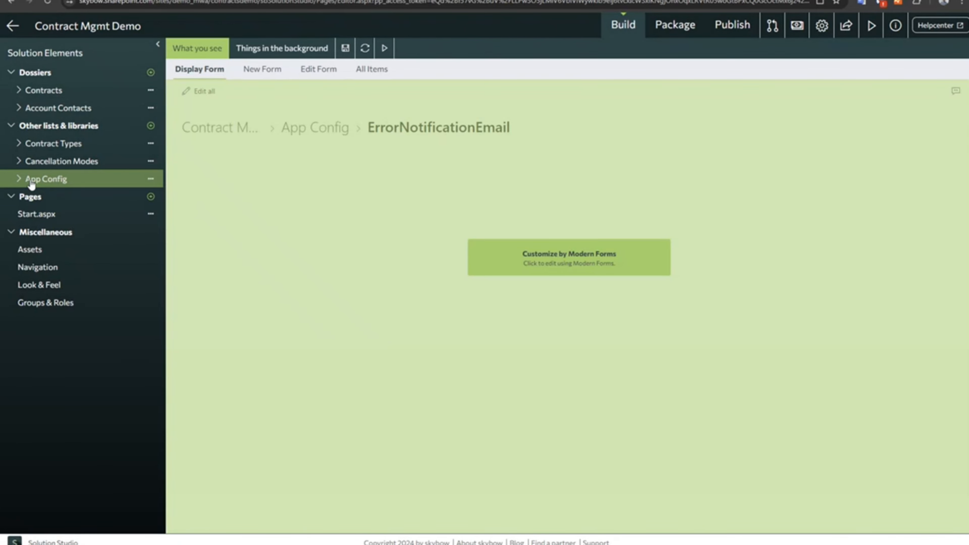
pyautogui.click(151, 179)
pyautogui.click(184, 208)
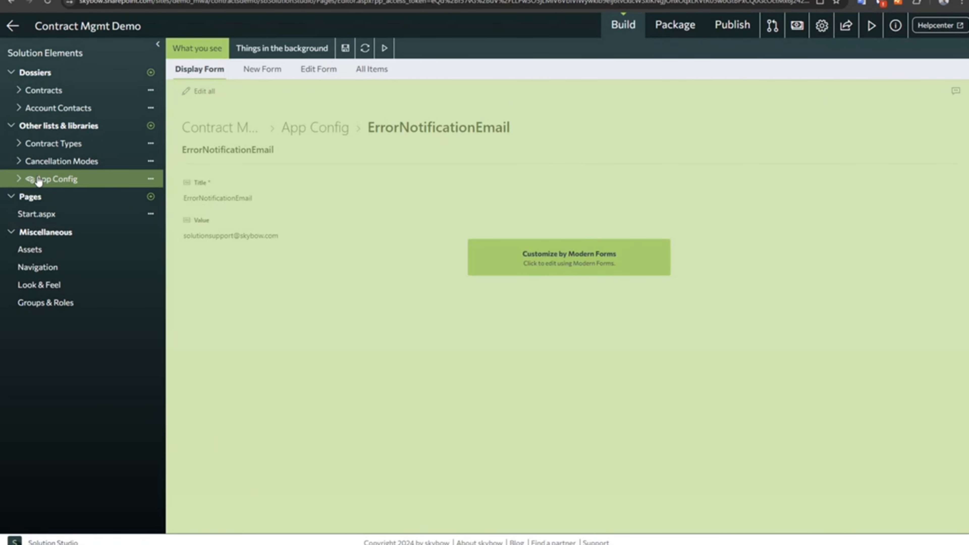
# - Show the All Items view of App Config to examine the ErrorNotificationEmail entry
pyautogui.click(371, 70)
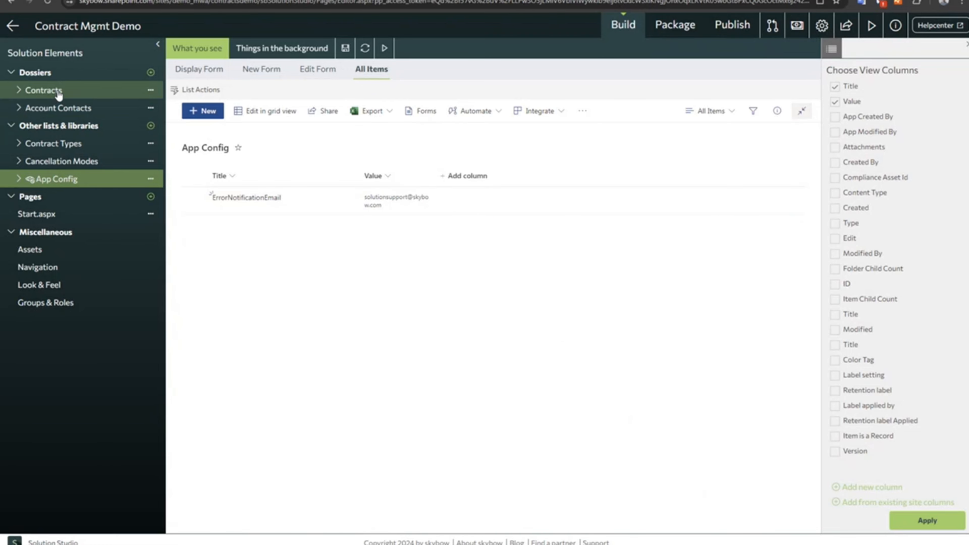
# - Return to the Contracts dossier and display the actions of its Expire Contracts scheduled action
pyautogui.click(65, 97)
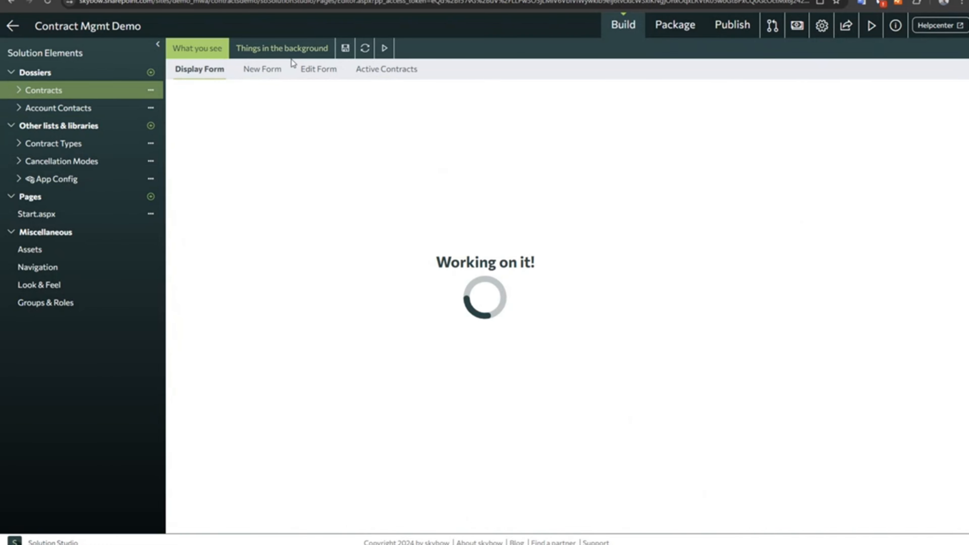
pyautogui.click(282, 48)
pyautogui.click(278, 71)
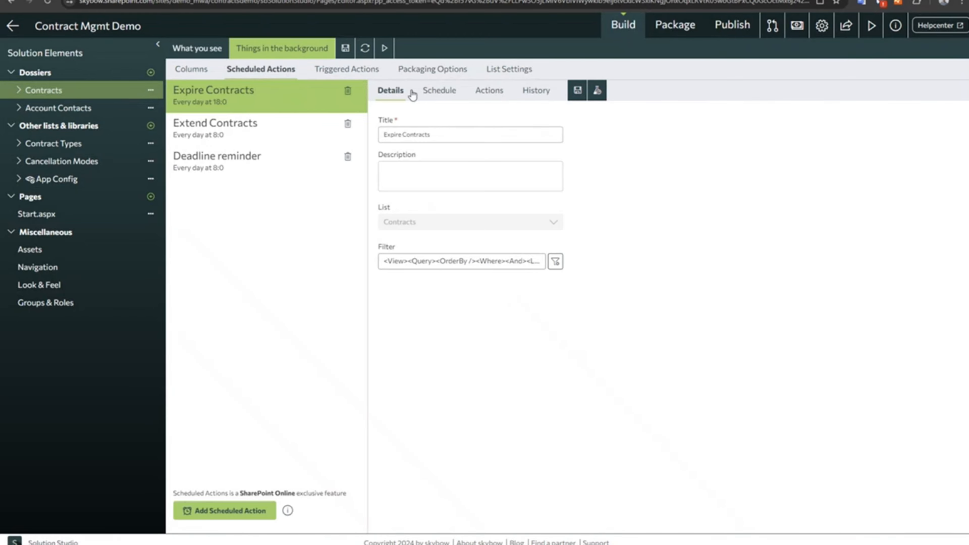
pyautogui.click(493, 93)
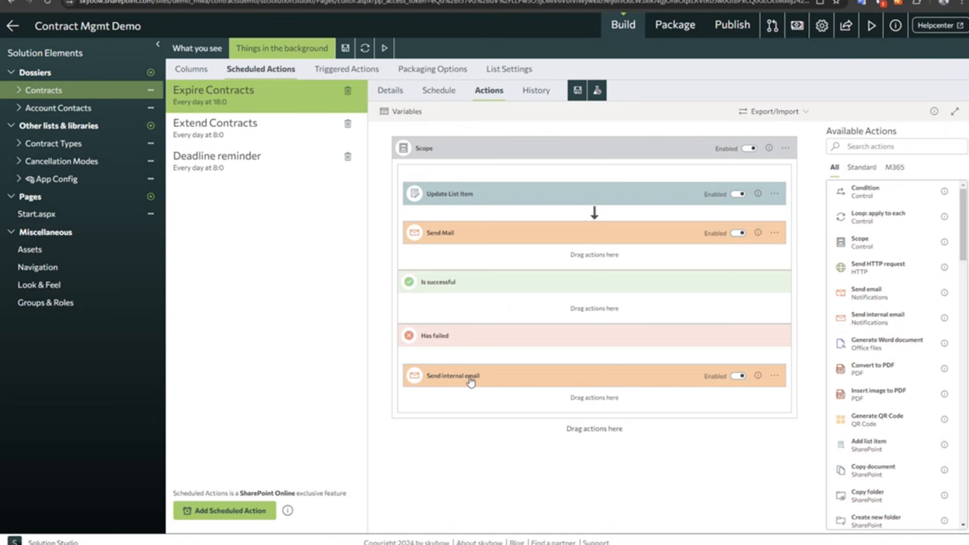
# - Open the expression editor for the recipient field of the Send internal email action in the Has failed branch
pyautogui.click(470, 377)
pyautogui.moveTo(605, 423); pyautogui.dragTo(445, 431)
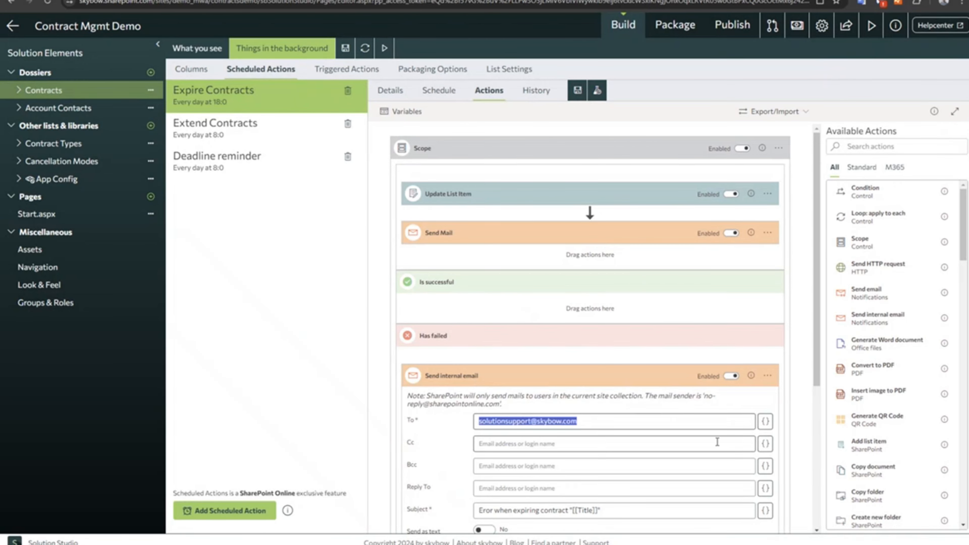
pyautogui.click(765, 422)
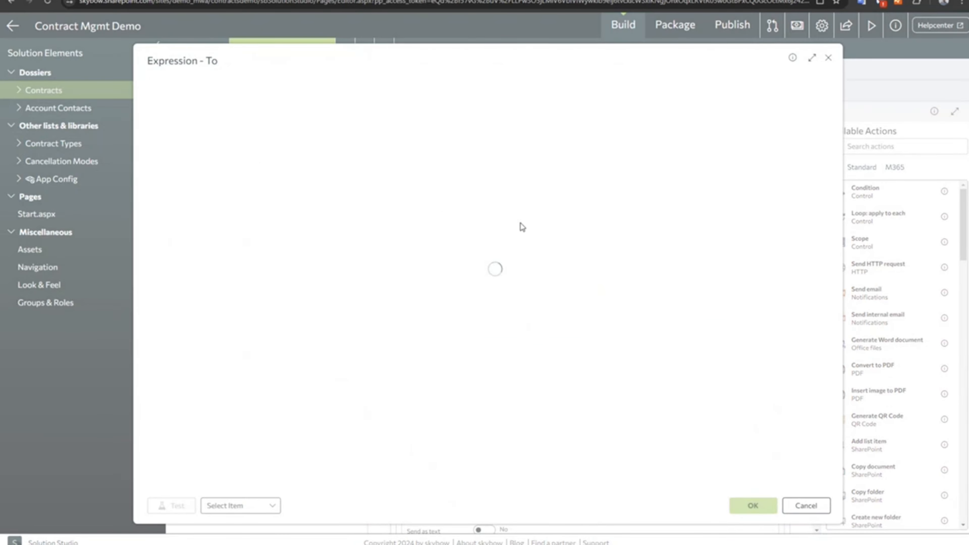
# - Clear the fixed recipient address from the To expression and start a CAML query on the App Config list
pyautogui.moveTo(287, 108); pyautogui.dragTo(77, 118)
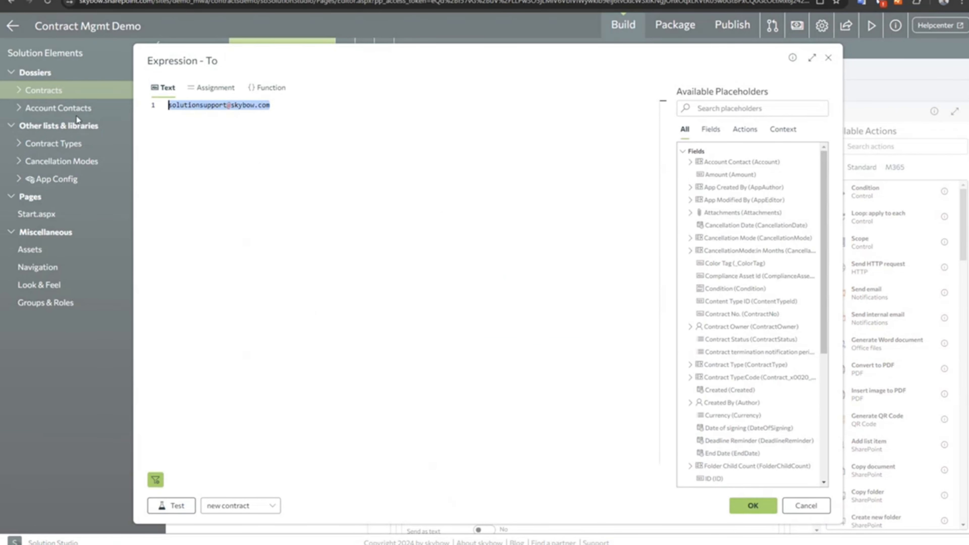
pyautogui.press('BackSpace')
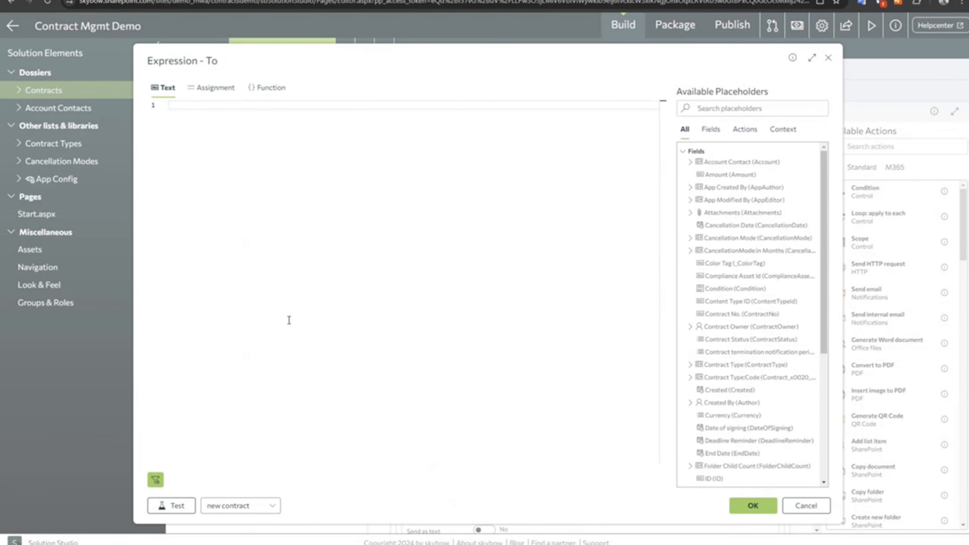
pyautogui.click(156, 481)
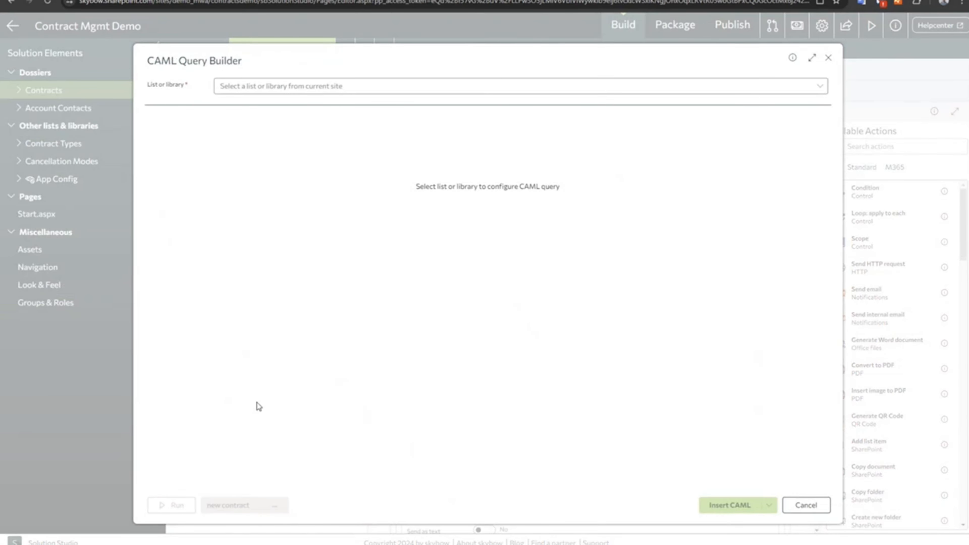
pyautogui.click(345, 92)
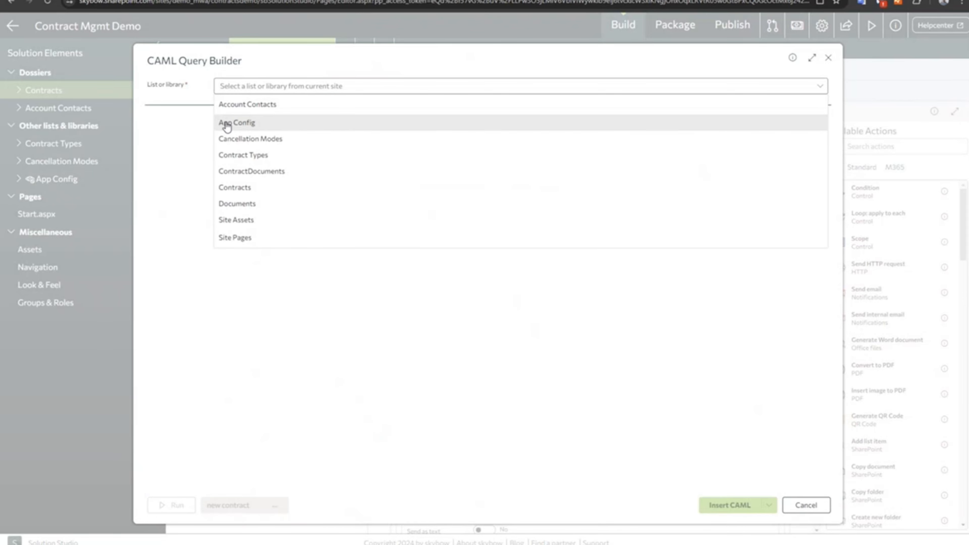
pyautogui.click(247, 123)
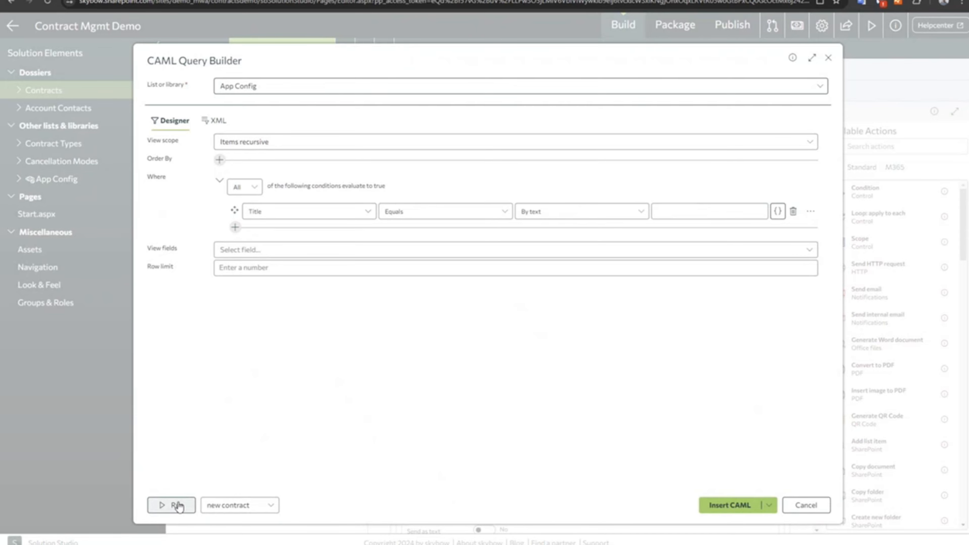
# - Delete the default Title condition and run the unfiltered query for the new contract item
pyautogui.click(793, 211)
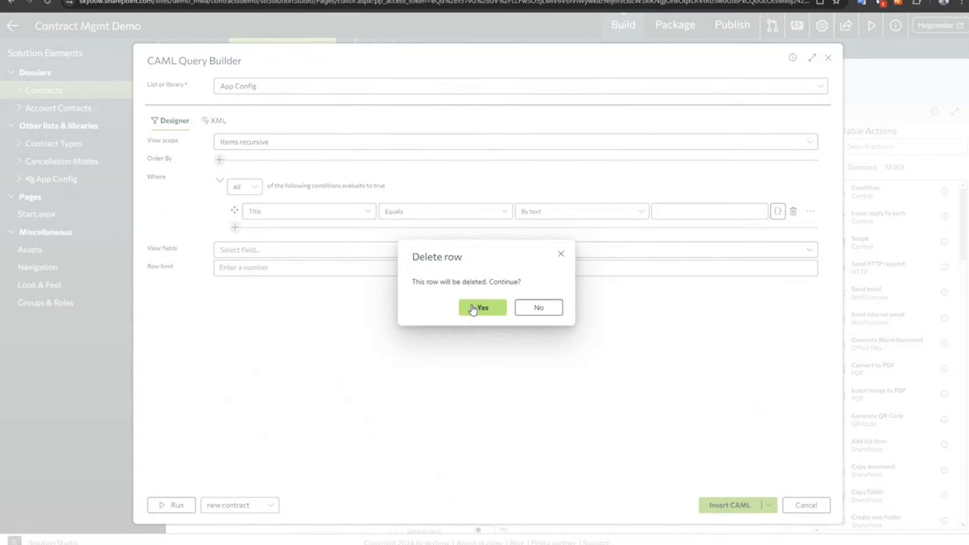
pyautogui.click(478, 307)
pyautogui.click(173, 505)
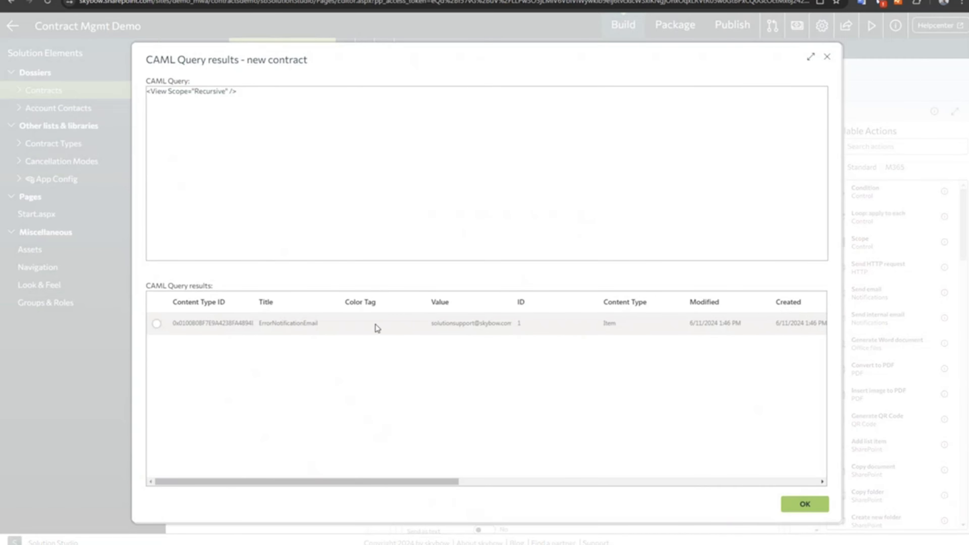
# - Copy the ErrorNotificationEmail title from the query results and return to the query builder
pyautogui.doubleClick(271, 323)
pyautogui.hotkey('ctrl', 'c')
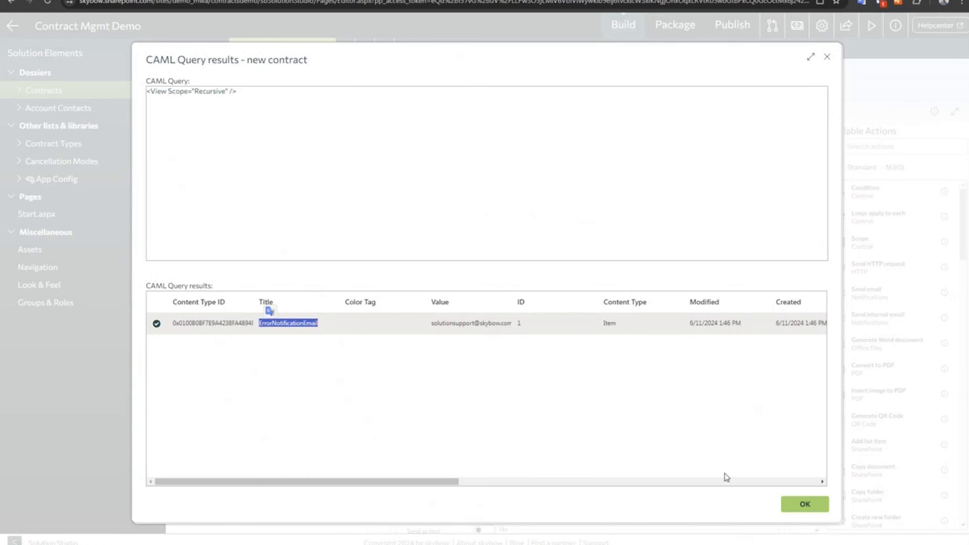
pyautogui.click(805, 504)
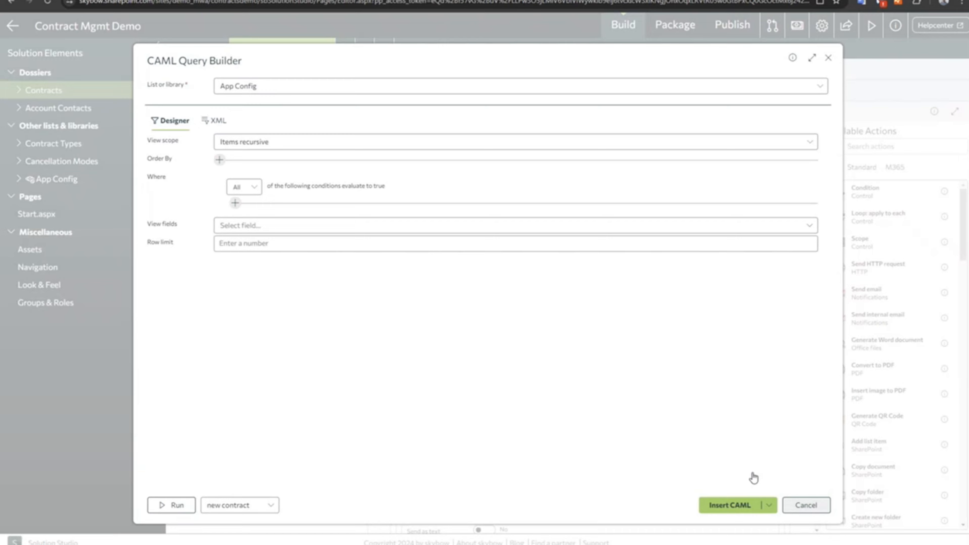
# - Add a condition requiring Title to equal the text ErrorNotificationEmail and test-run the filtered query
pyautogui.click(234, 203)
pyautogui.click(254, 219)
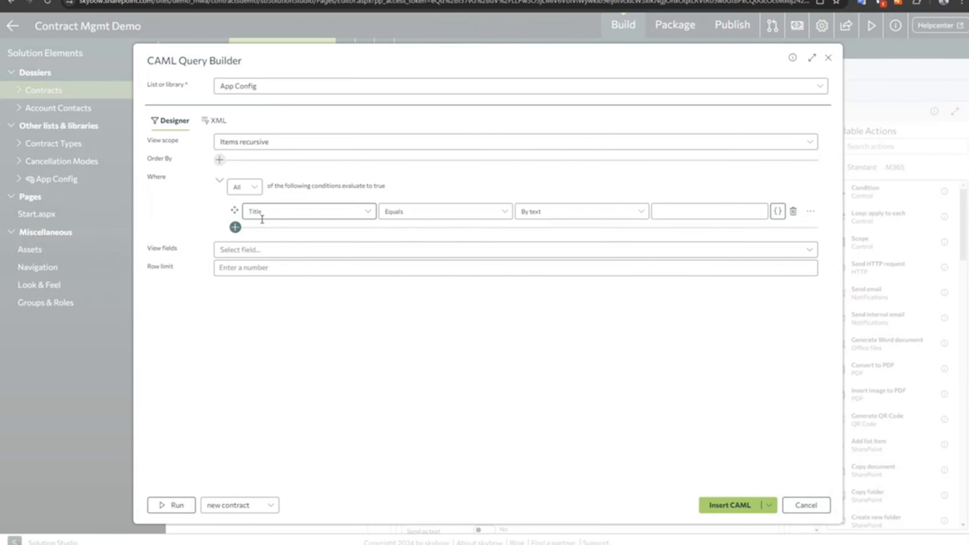
pyautogui.click(305, 212)
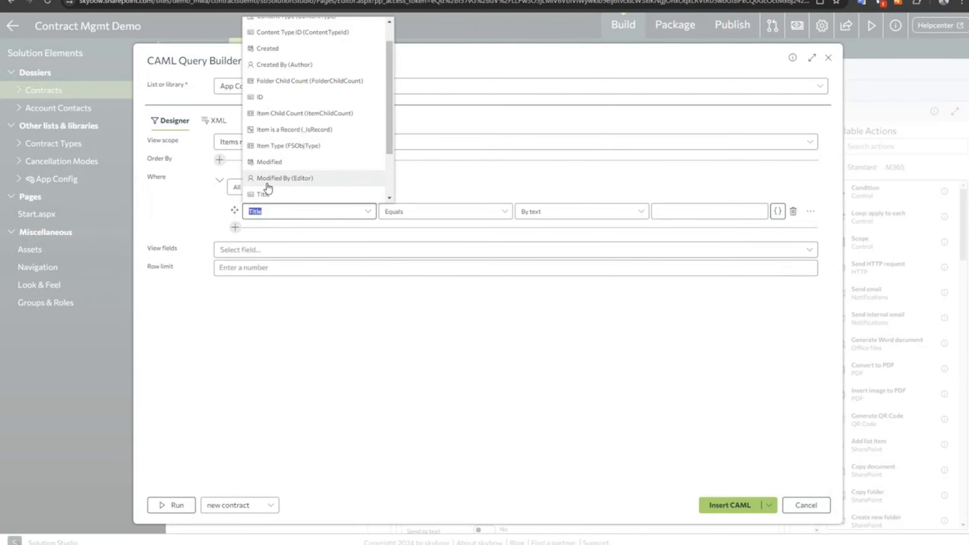
pyautogui.click(263, 195)
pyautogui.click(659, 211)
pyautogui.hotkey('ctrl', 'v')
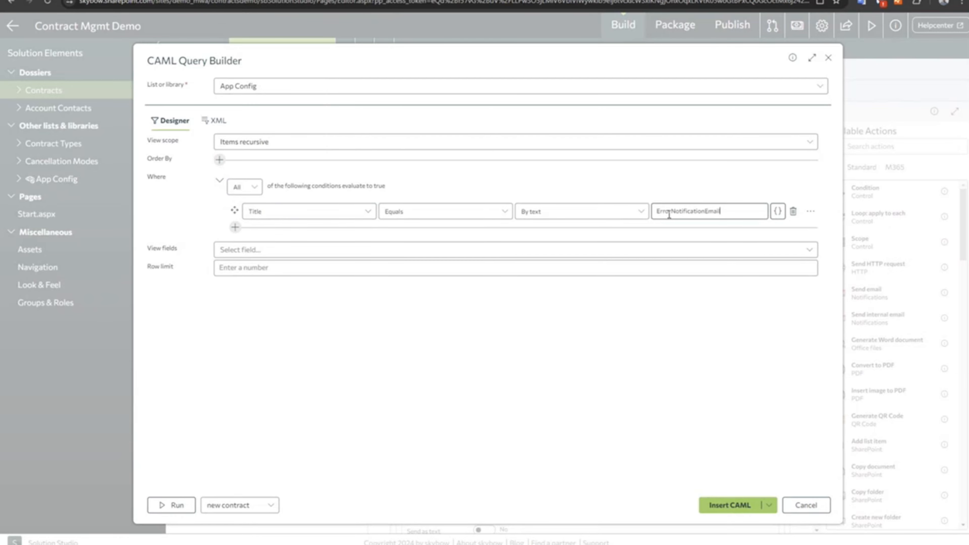
pyautogui.click(177, 505)
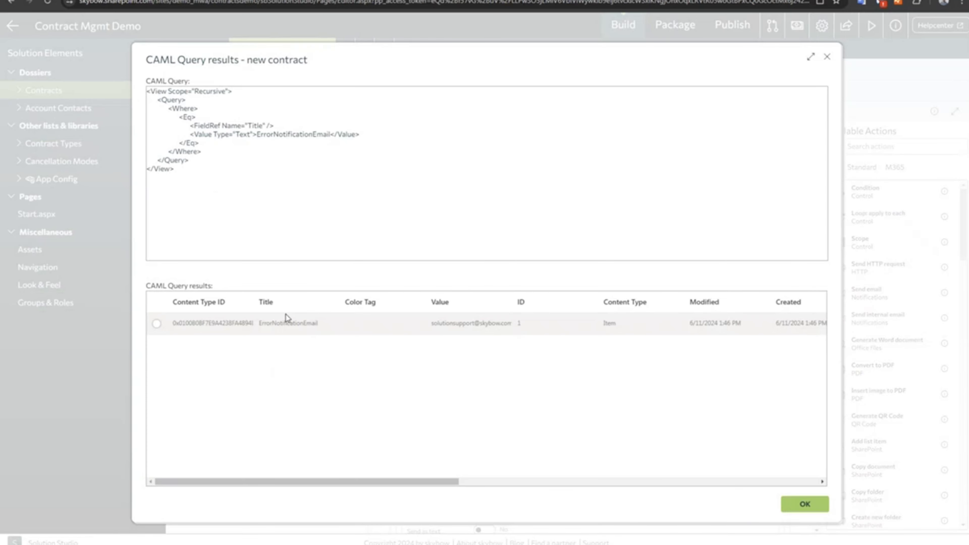
pyautogui.click(790, 508)
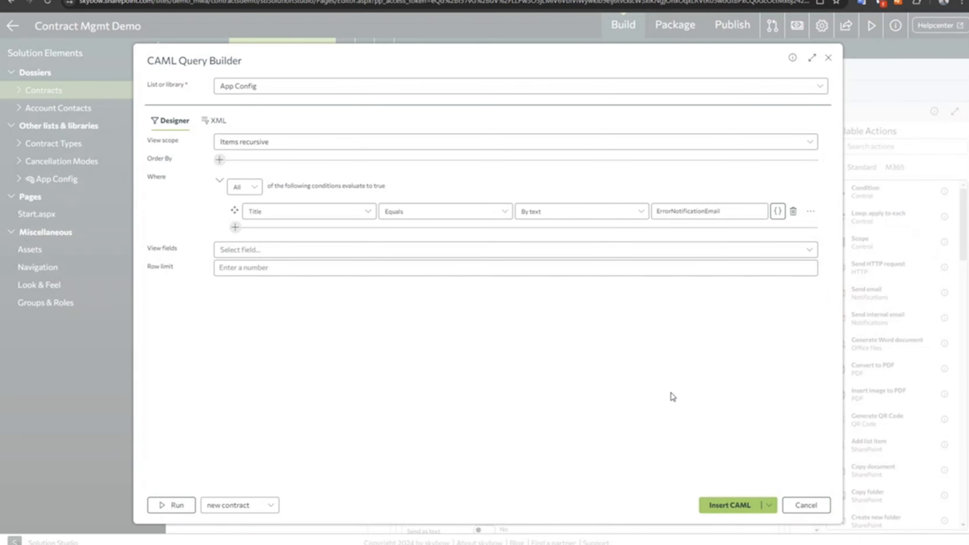
# - Restrict the query's view fields to Value and run the query to check the returned column
pyautogui.click(255, 249)
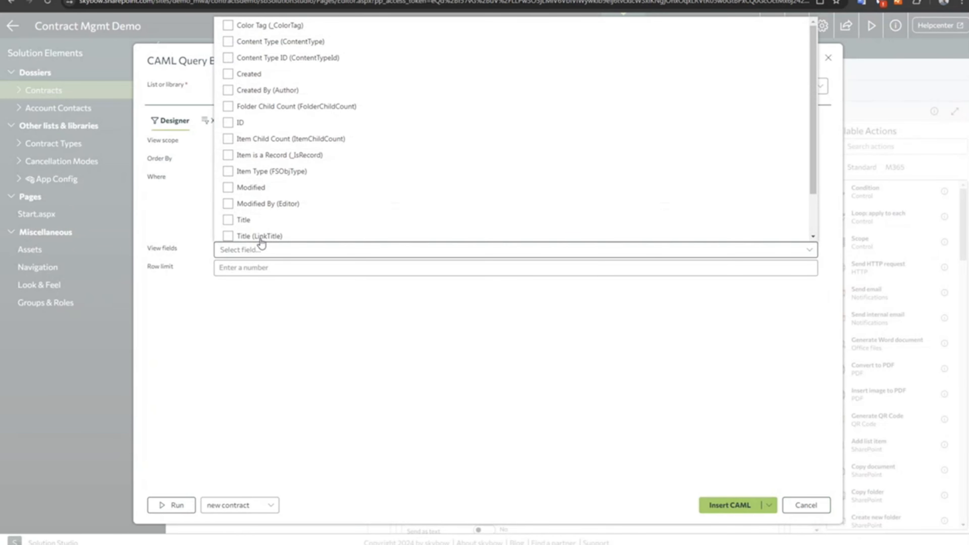
pyautogui.click(253, 224)
pyautogui.scroll(-1, 234, 186)
pyautogui.click(228, 216)
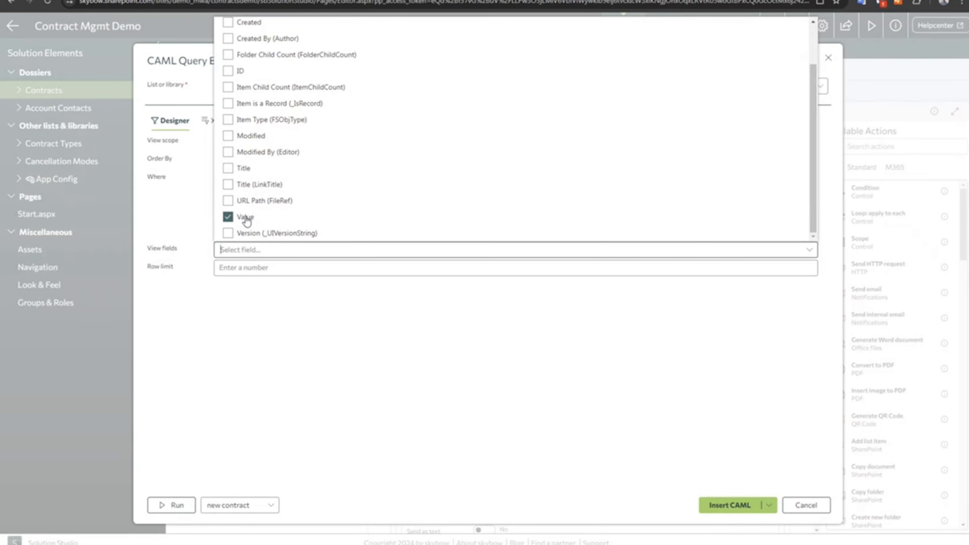
pyautogui.click(239, 253)
pyautogui.click(175, 506)
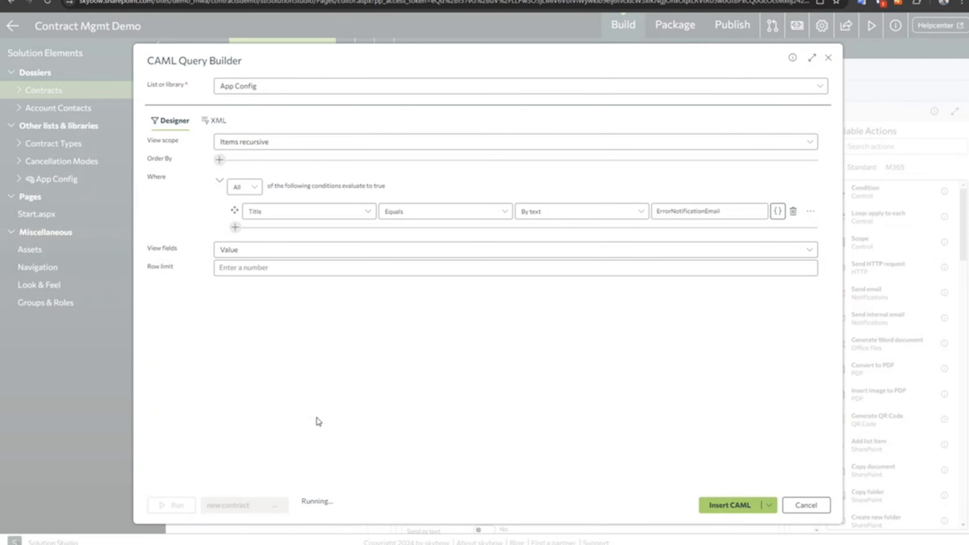
pyautogui.moveTo(172, 323); pyautogui.dragTo(259, 325)
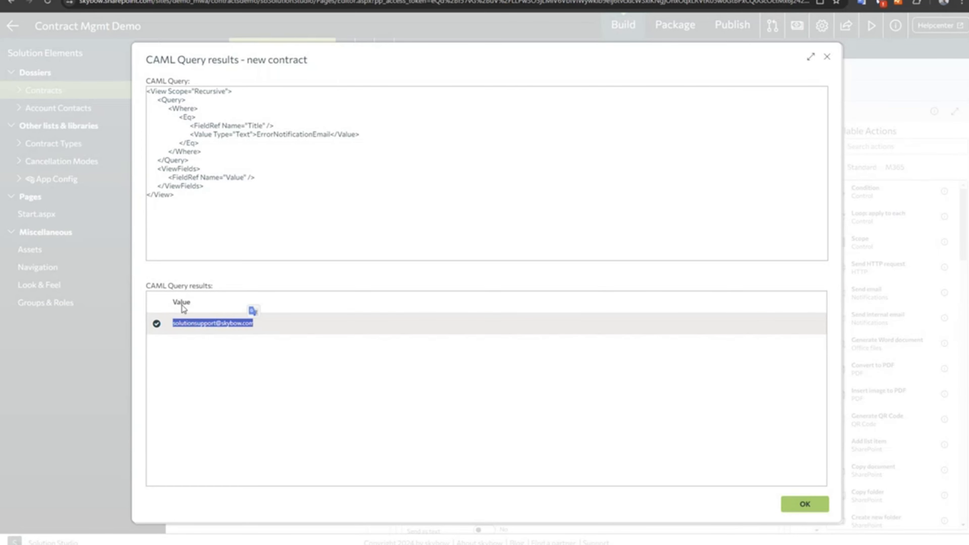
pyautogui.click(805, 507)
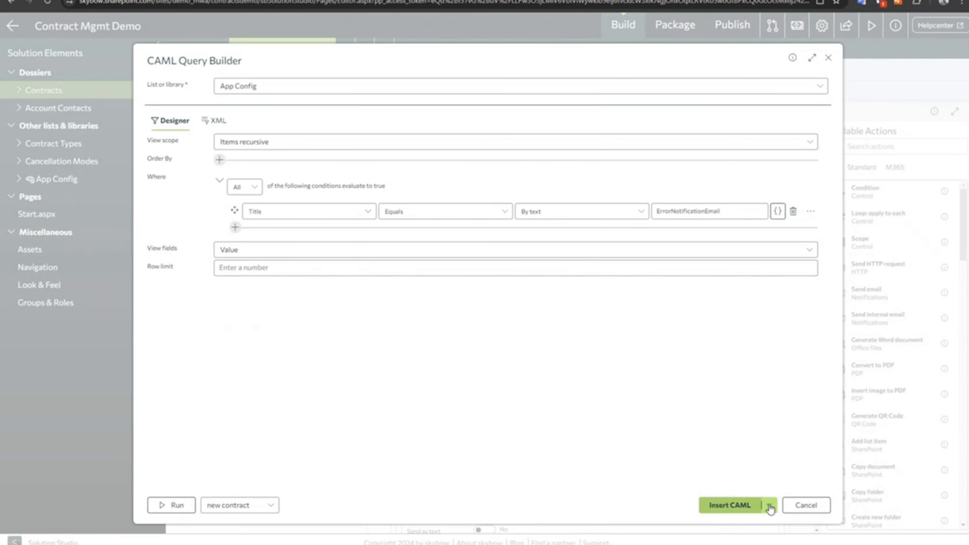
# - Insert the query as plain CAML into the To expression and cut the whole text back out
pyautogui.click(721, 509)
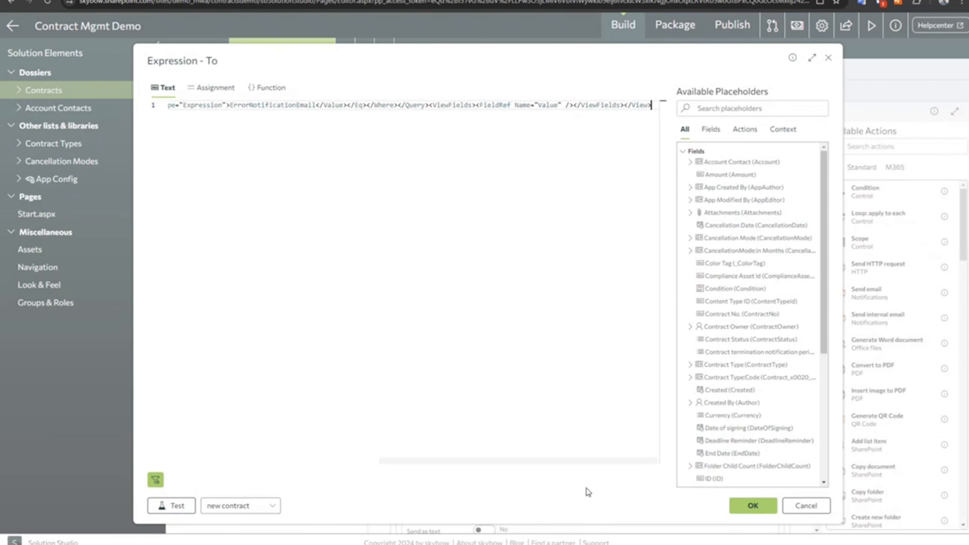
pyautogui.moveTo(482, 462); pyautogui.dragTo(588, 428)
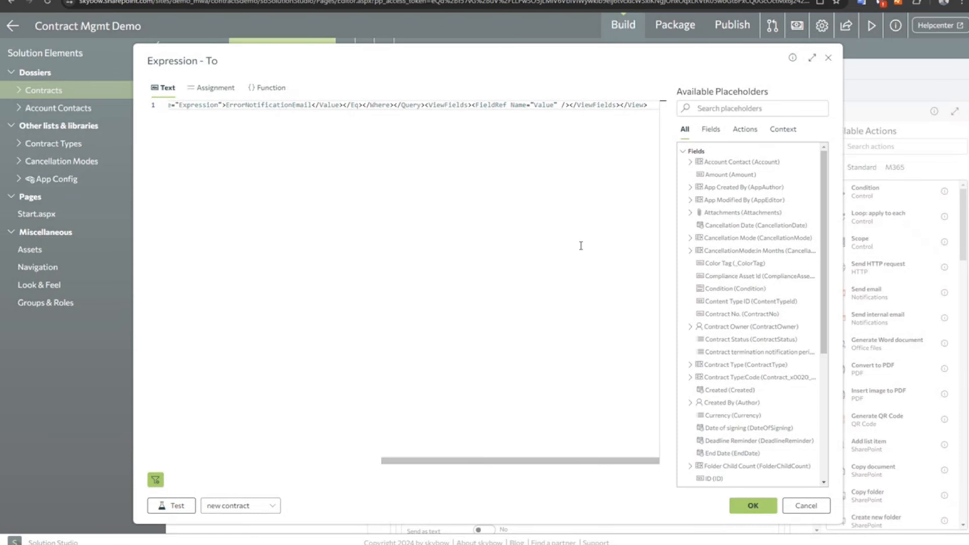
pyautogui.hotkey('ctrl', 'a')
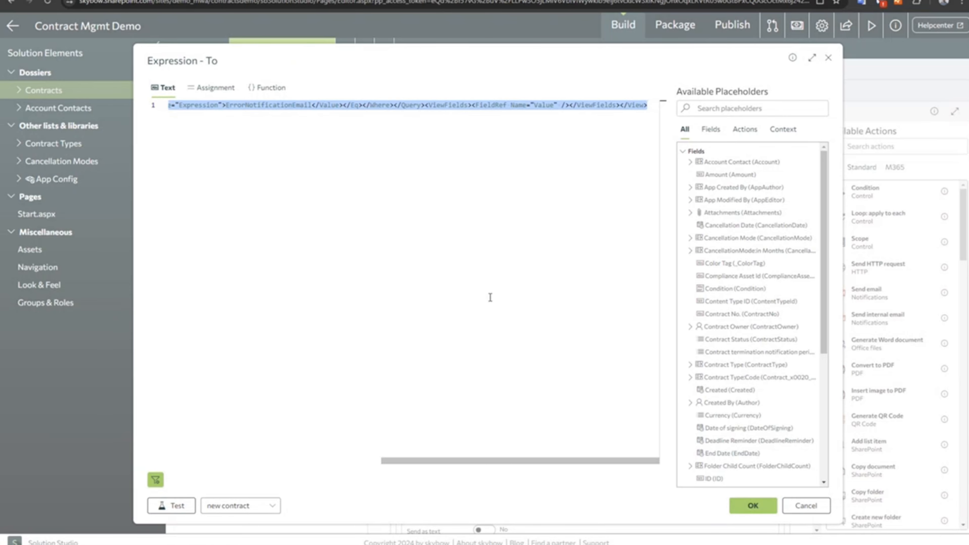
pyautogui.press('Delete')
# - Rebuild the App Config query in the CAML query builder by replacing its XML with the cut CAML text, and show it in design view
pyautogui.click(155, 479)
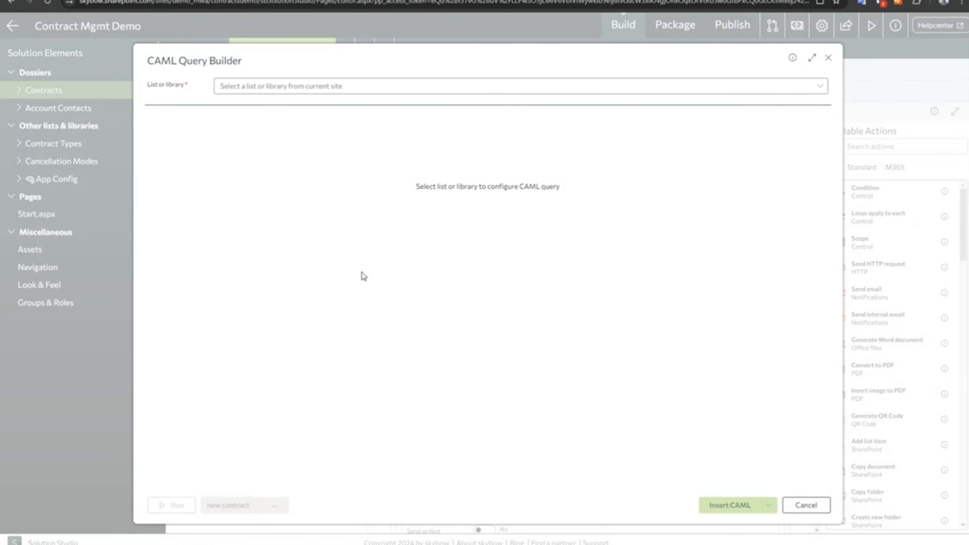
pyautogui.click(275, 90)
pyautogui.click(233, 123)
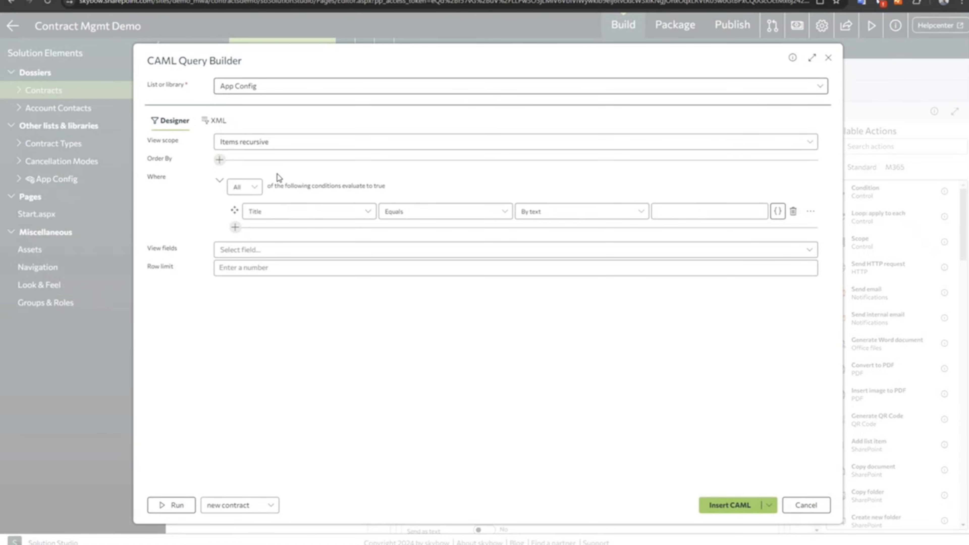
pyautogui.click(217, 121)
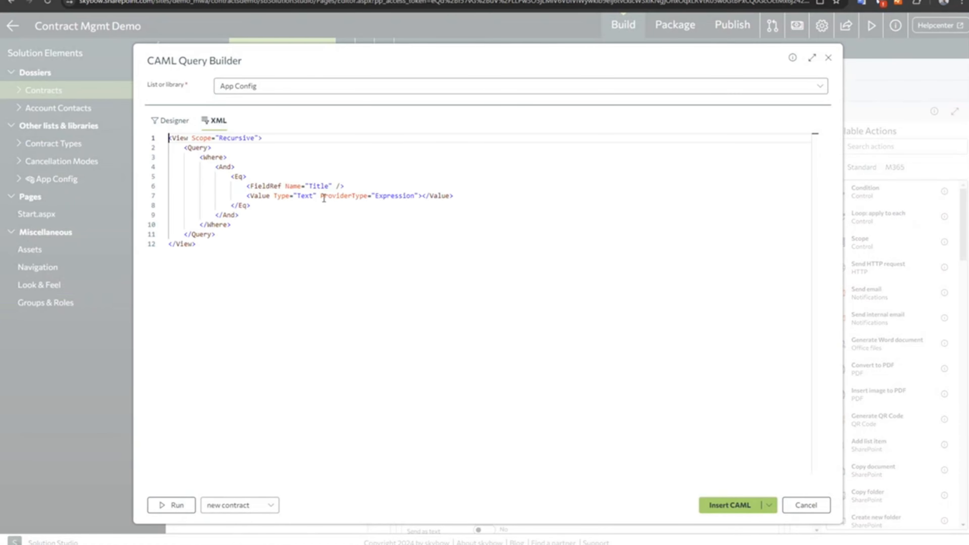
pyautogui.click(303, 268)
pyautogui.hotkey('ctrl', 'a')
pyautogui.hotkey('ctrl', 'v')
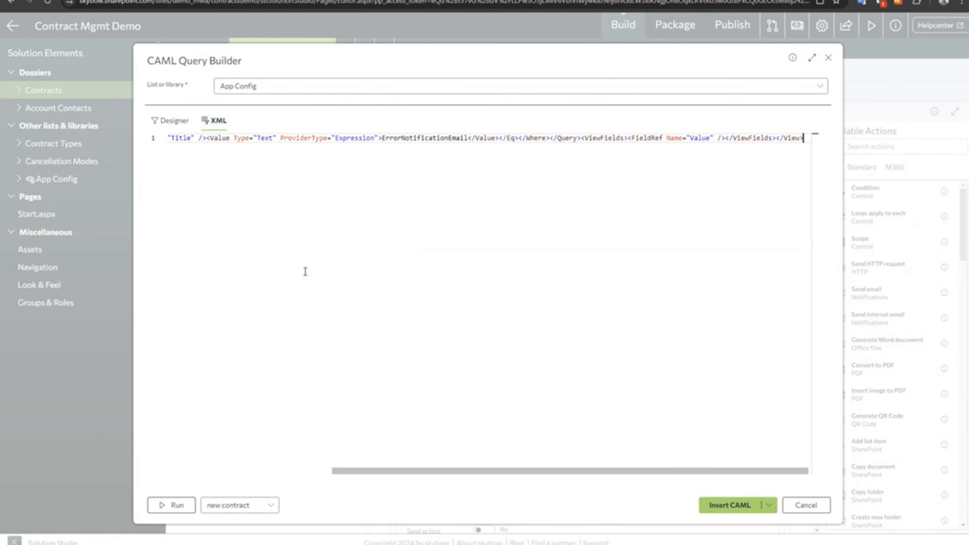
pyautogui.click(171, 123)
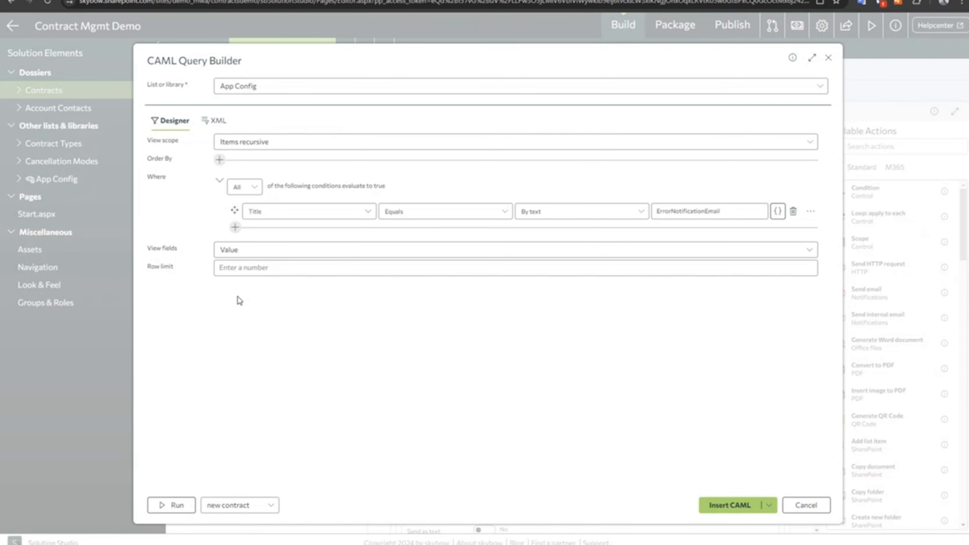
# - Add Modified, Modified By (Editor), Title and Title (LinkTitle) to the query's view fields
pyautogui.click(769, 505)
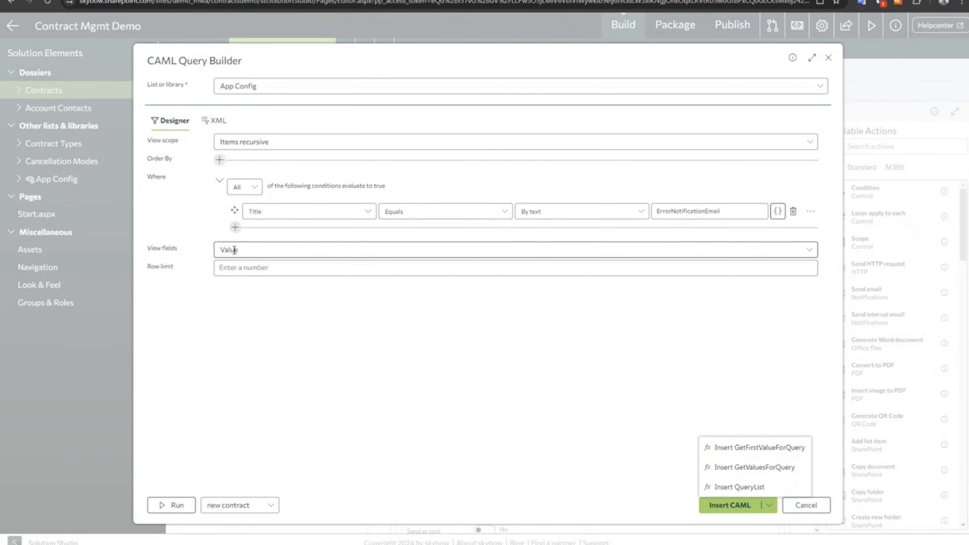
pyautogui.click(226, 251)
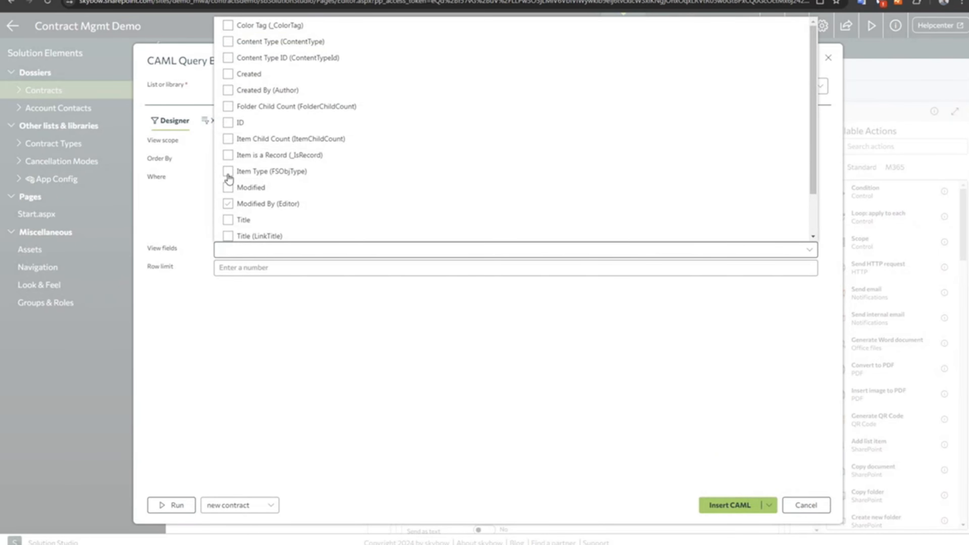
pyautogui.scroll(-2, 228, 180)
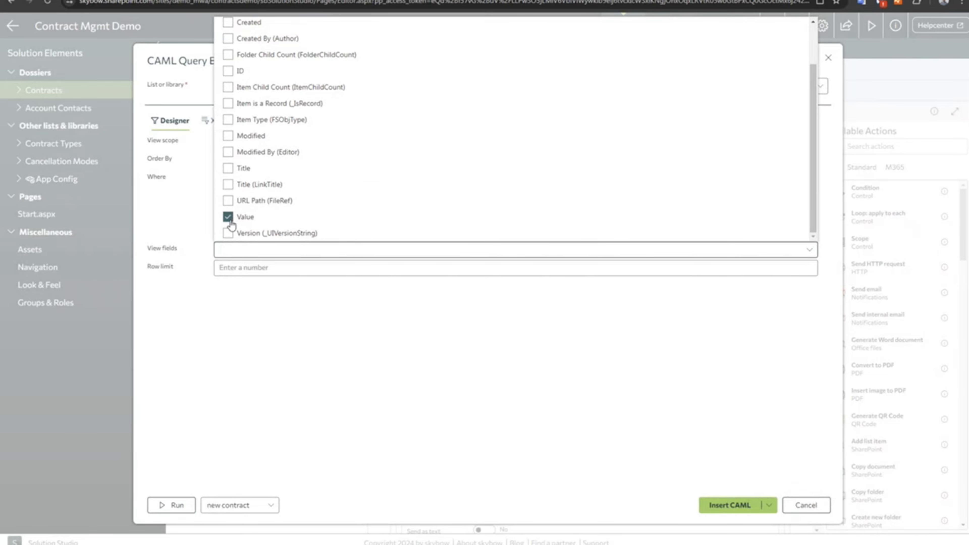
pyautogui.click(229, 185)
pyautogui.click(229, 169)
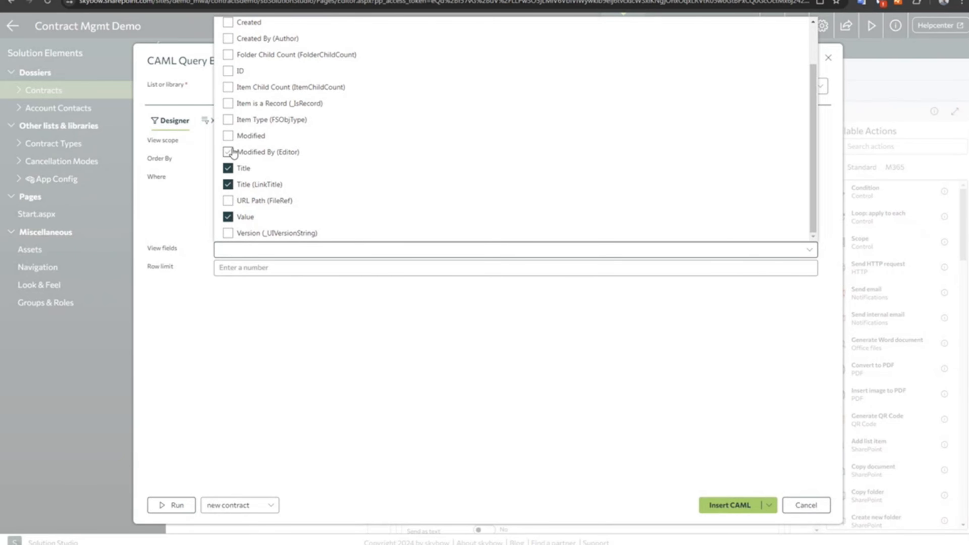
pyautogui.click(229, 152)
pyautogui.click(228, 135)
pyautogui.click(298, 363)
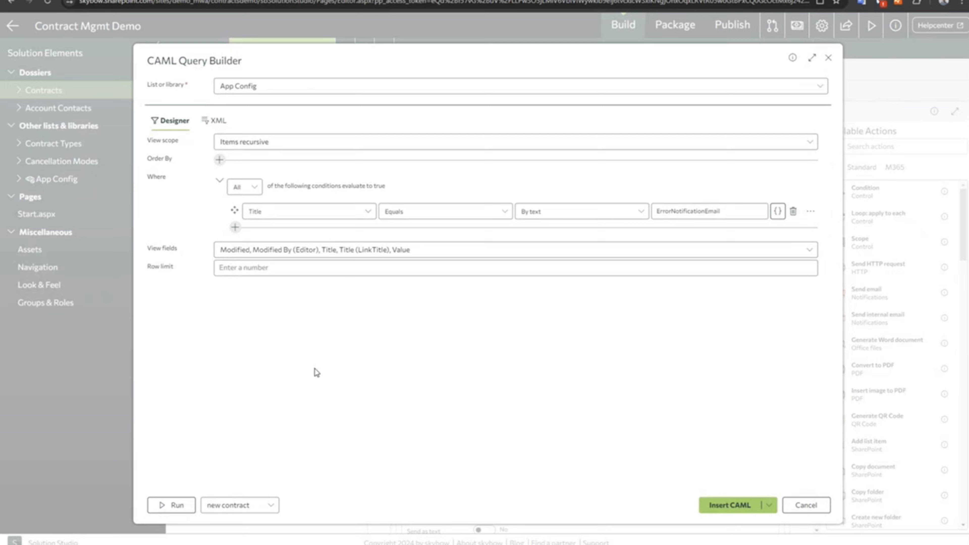
# - Remove Modified, Modified By (Editor), Title and Title (LinkTitle) from the view fields, keeping only Value
pyautogui.click(420, 250)
pyautogui.click(227, 187)
pyautogui.click(227, 204)
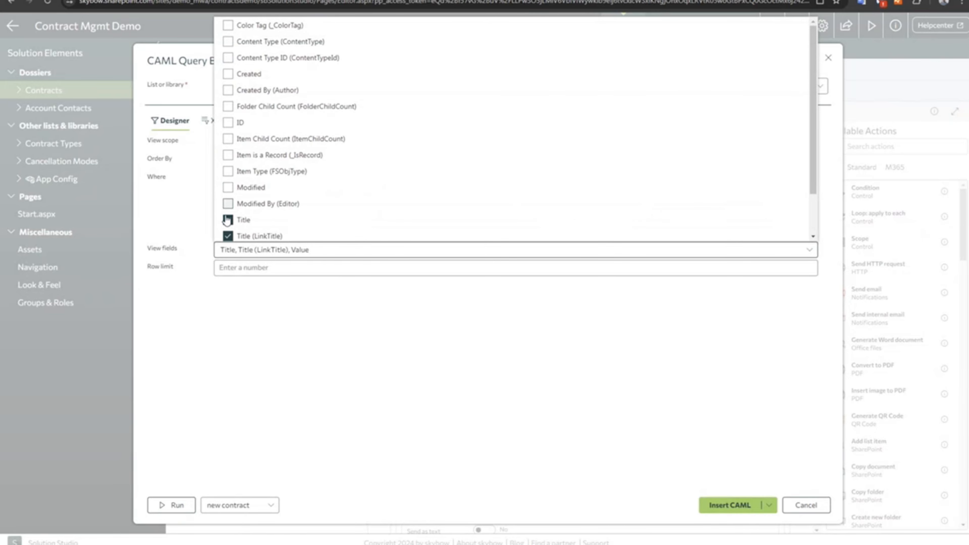
pyautogui.click(227, 220)
pyautogui.scroll(-1, 229, 213)
pyautogui.click(227, 185)
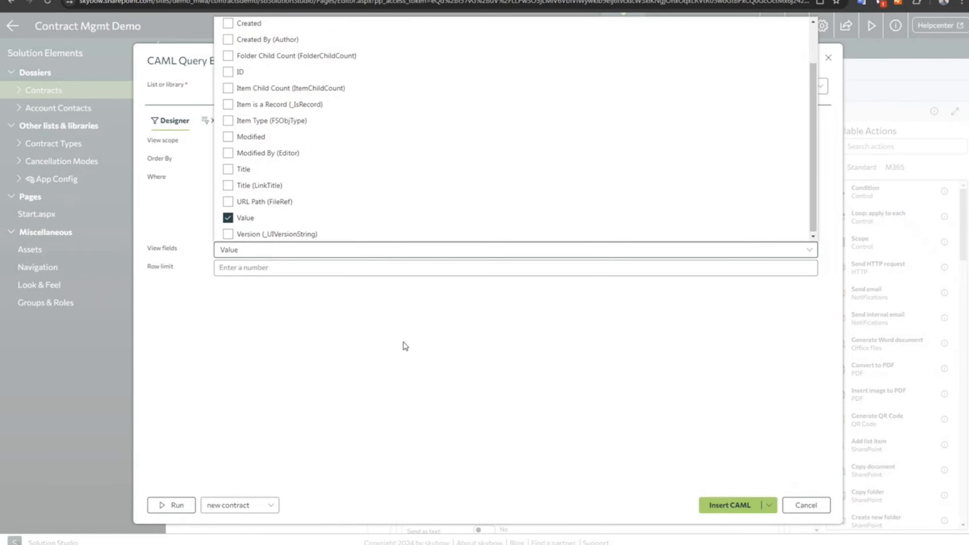
pyautogui.click(408, 353)
# - Insert the App Config query into the To expression as a GetFirstValueForQuery function
pyautogui.click(768, 504)
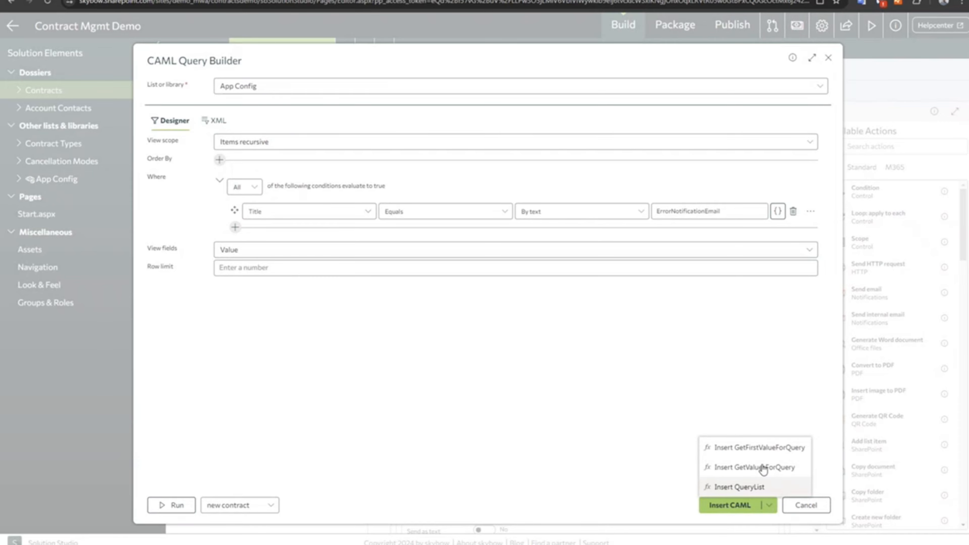
pyautogui.click(750, 447)
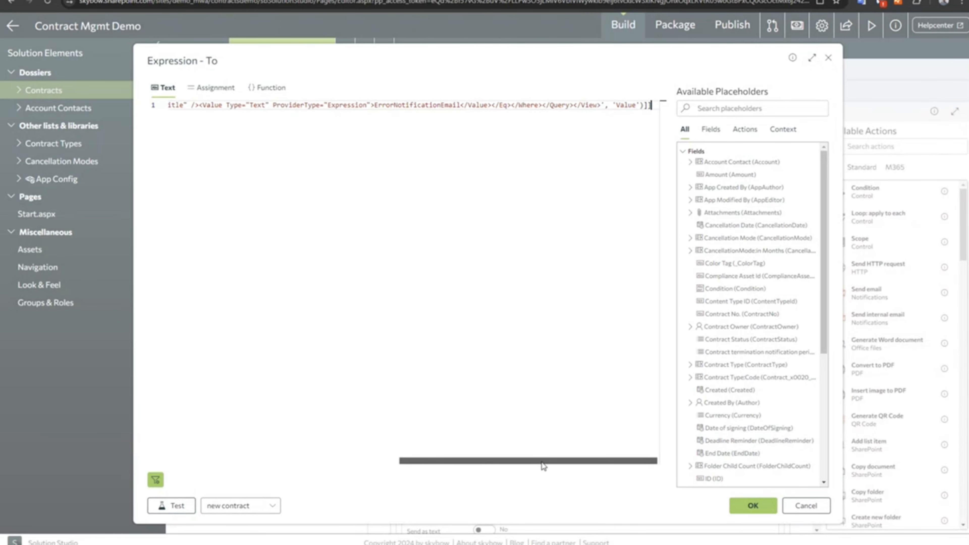
pyautogui.moveTo(540, 461); pyautogui.dragTo(309, 461)
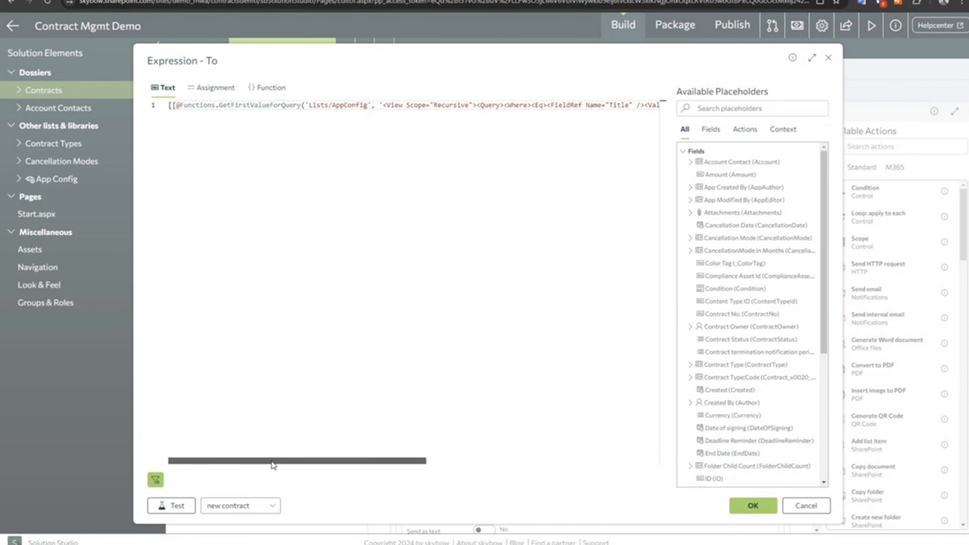
# - Look up the functions offered among the context placeholders of the To expression
pyautogui.doubleClick(195, 105)
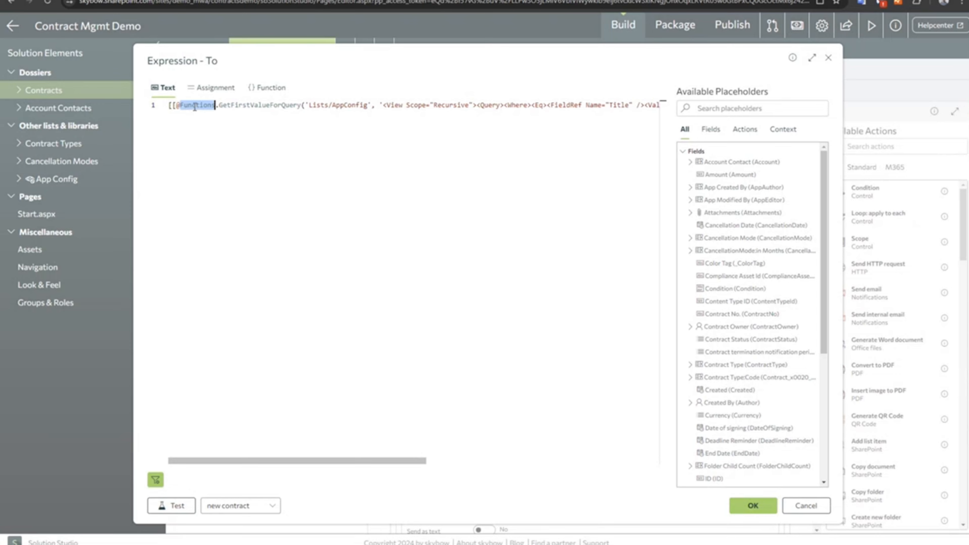
pyautogui.click(743, 130)
pyautogui.click(776, 129)
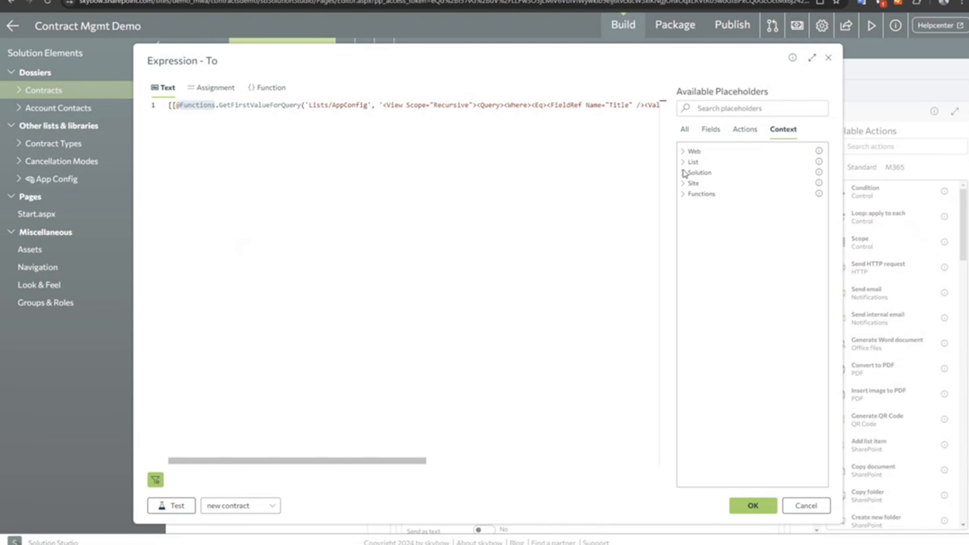
pyautogui.click(683, 194)
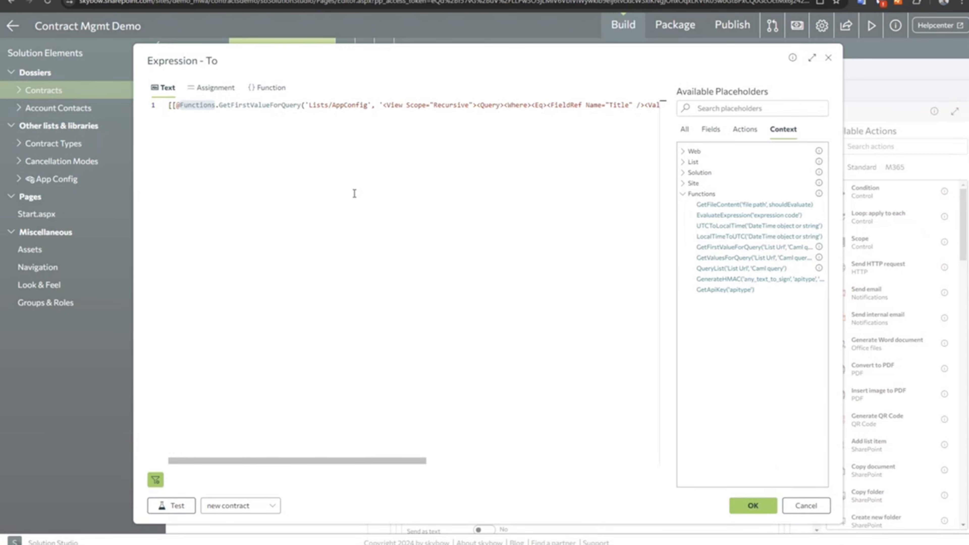
# - Examine the GetFirstValueForQuery expression's arguments: the list path, the CAML view and the field to return
pyautogui.click(259, 105)
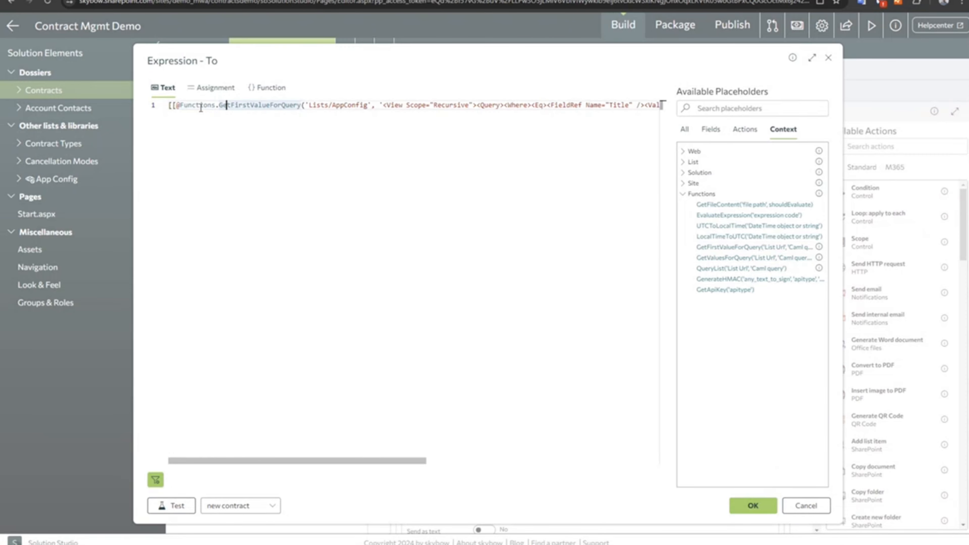
pyautogui.moveTo(177, 106); pyautogui.dragTo(365, 107)
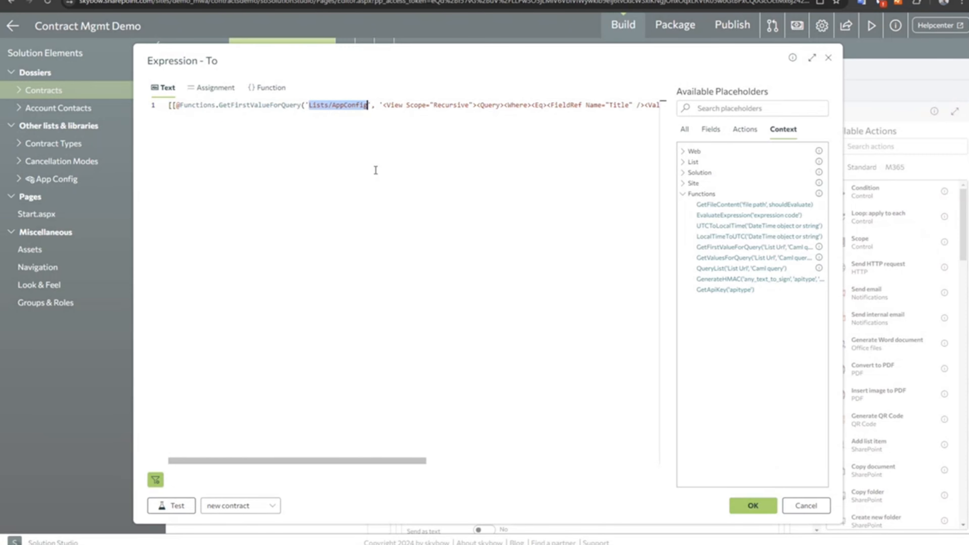
pyautogui.moveTo(383, 105); pyautogui.dragTo(620, 106)
pyautogui.moveTo(304, 461); pyautogui.dragTo(546, 454)
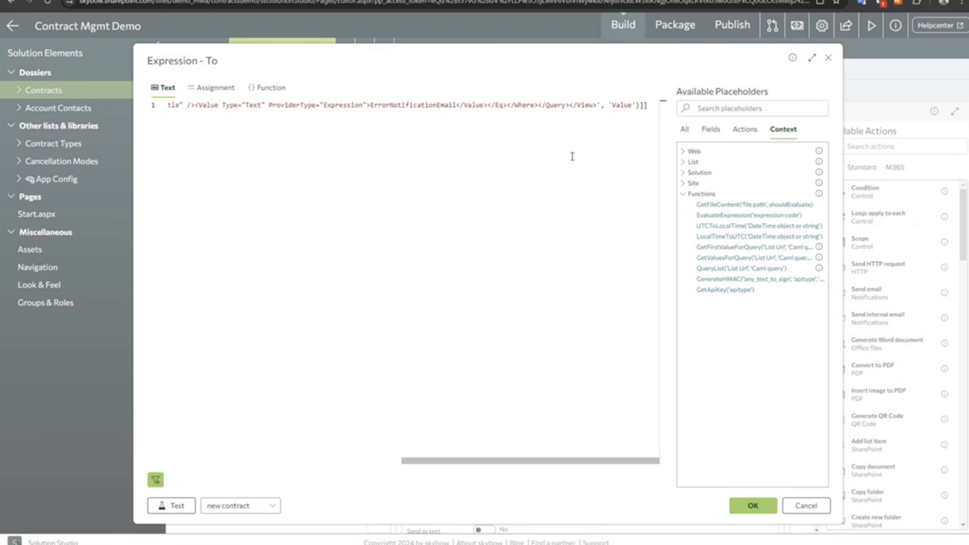
pyautogui.doubleClick(624, 106)
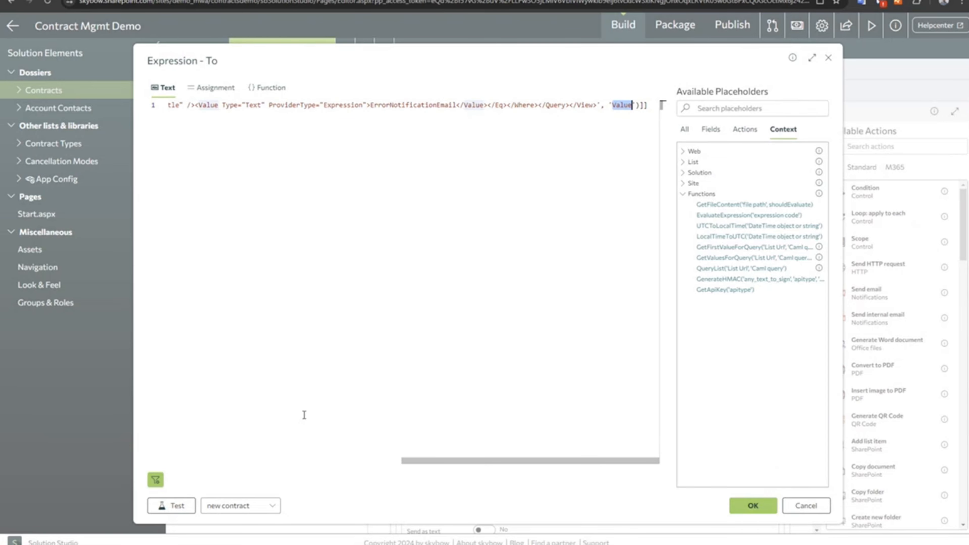
pyautogui.moveTo(512, 459); pyautogui.dragTo(169, 446)
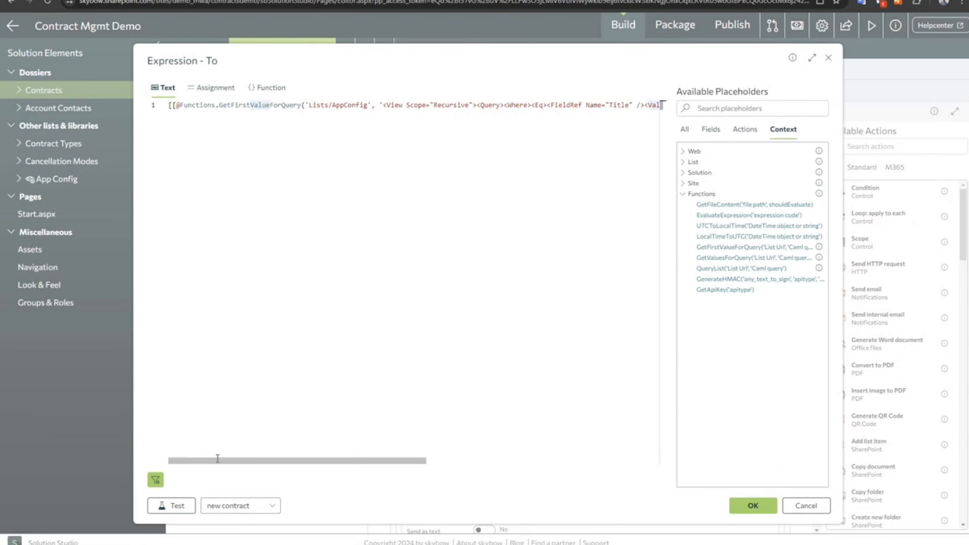
# - Test the To expression against the new contract item and apply it as the internal email's recipient
pyautogui.click(176, 510)
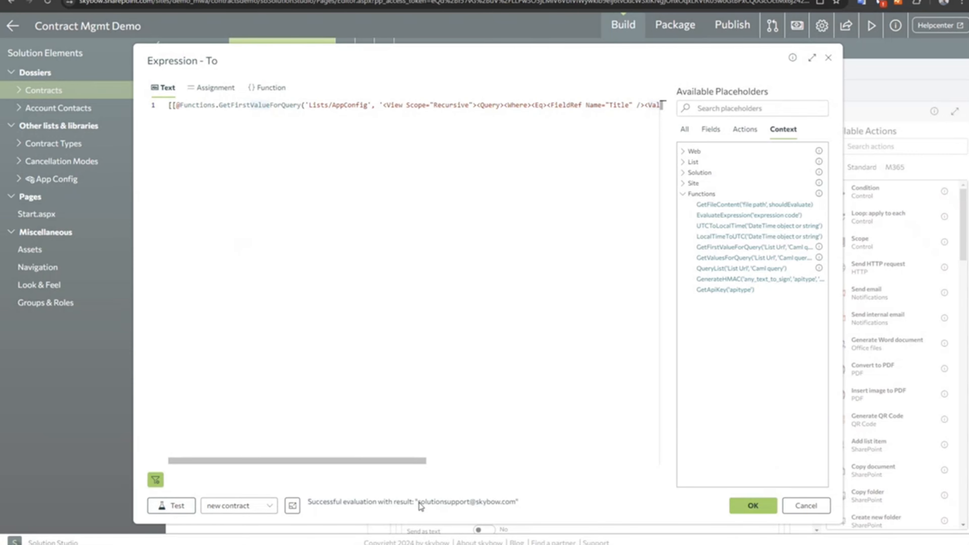
pyautogui.moveTo(418, 502); pyautogui.dragTo(516, 506)
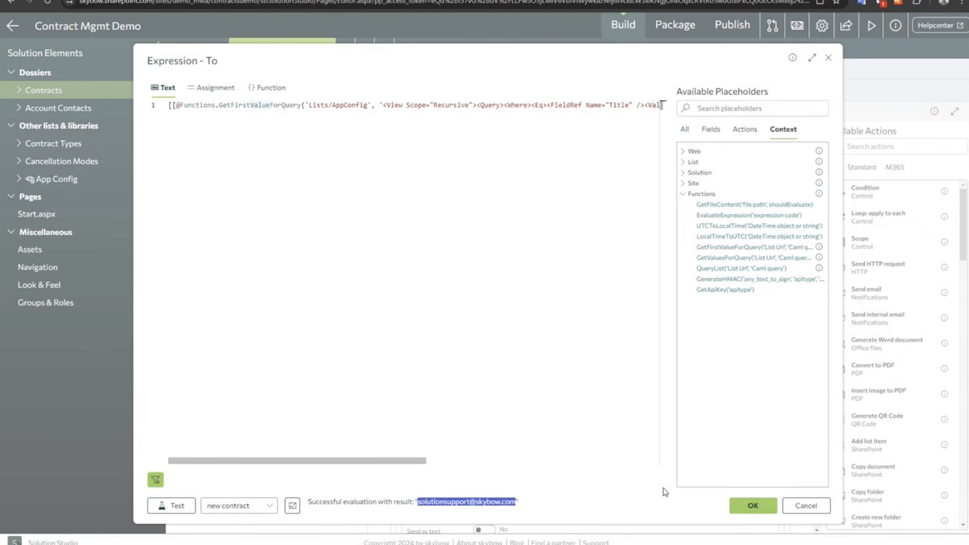
pyautogui.click(764, 505)
pyautogui.click(502, 421)
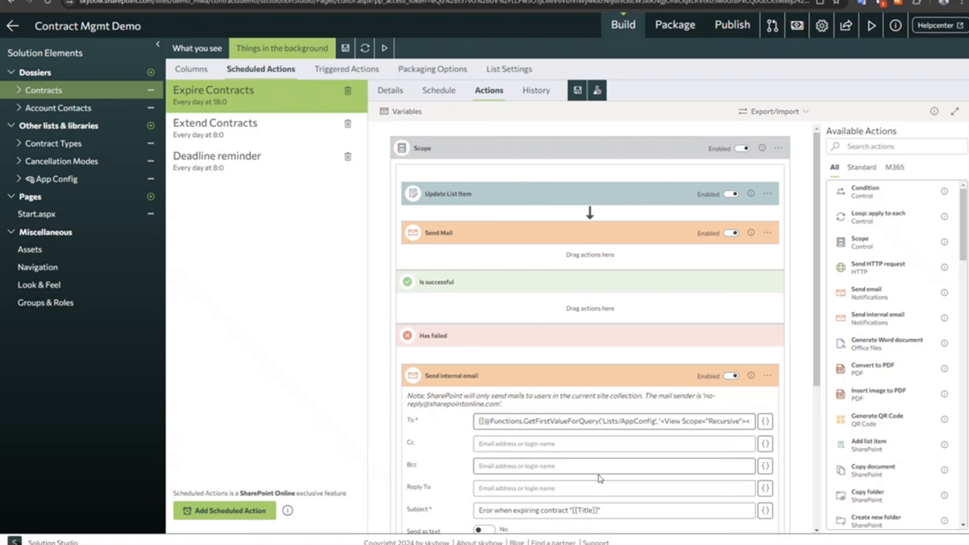
pyautogui.moveTo(482, 421); pyautogui.dragTo(630, 420)
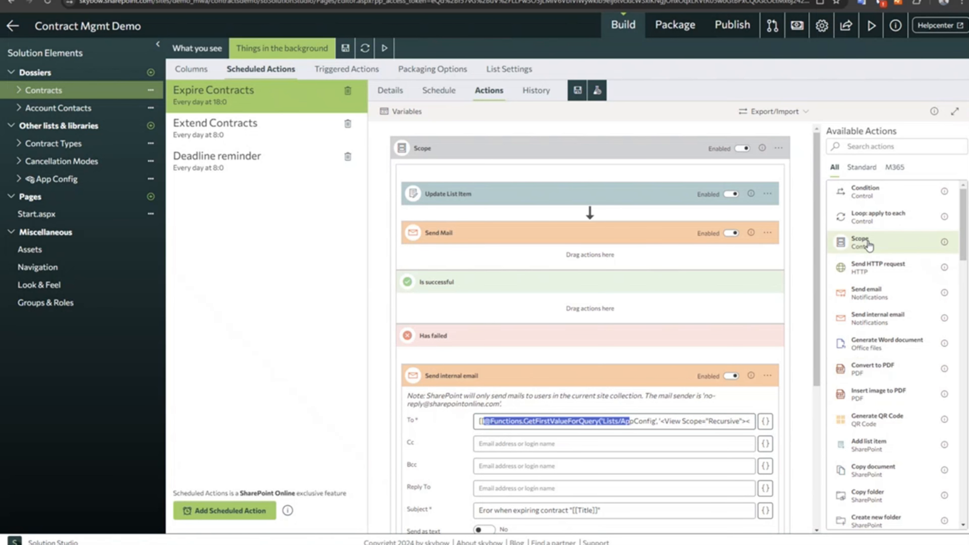
pyautogui.moveTo(868, 245); pyautogui.dragTo(531, 131)
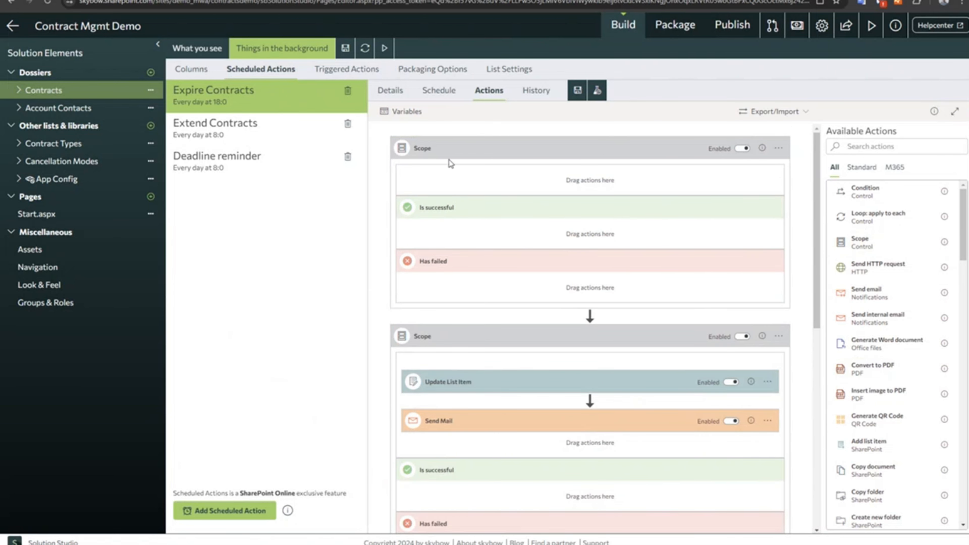
pyautogui.click(778, 147)
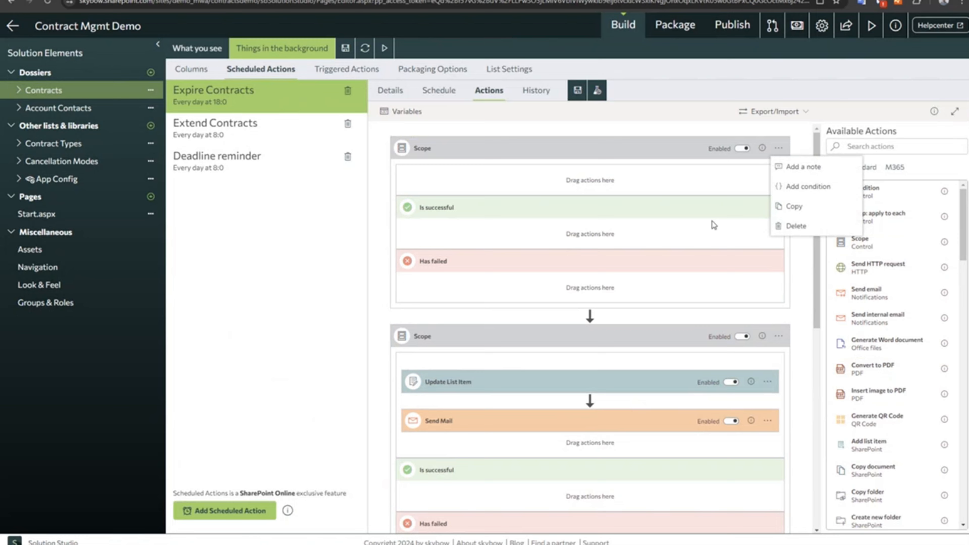
pyautogui.click(795, 225)
pyautogui.click(480, 310)
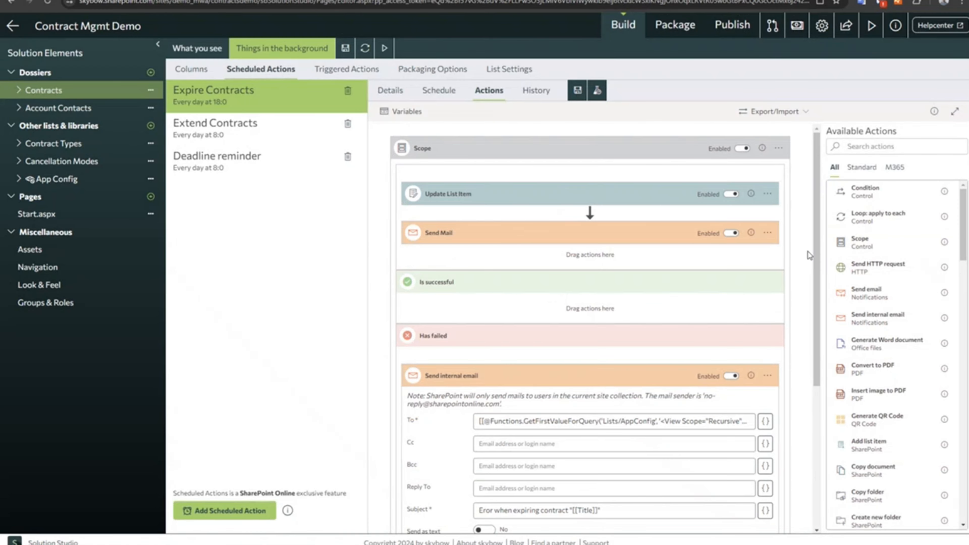
# - Add a "Loop: apply to each" action above the existing Scope and open its iterating array expression
pyautogui.moveTo(861, 228); pyautogui.dragTo(475, 128)
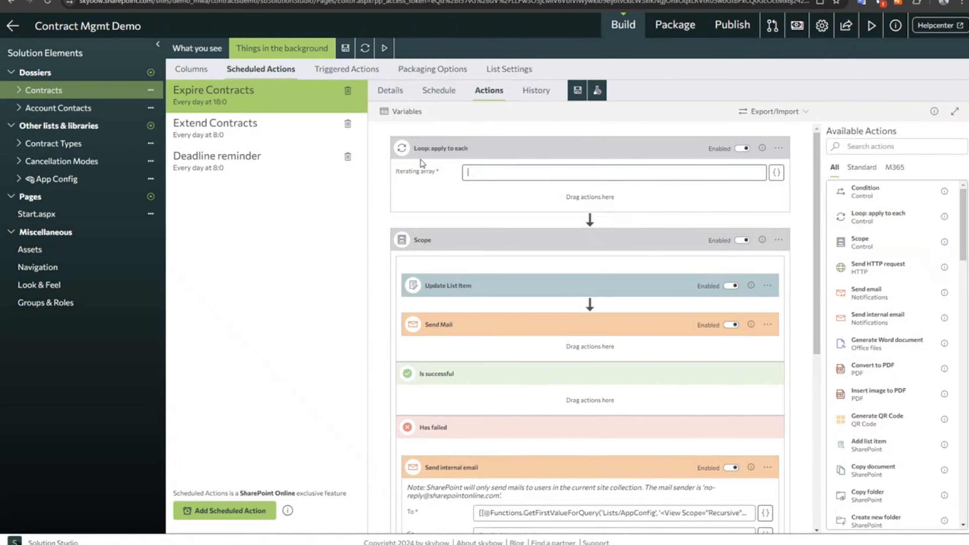
pyautogui.moveTo(396, 171); pyautogui.dragTo(436, 172)
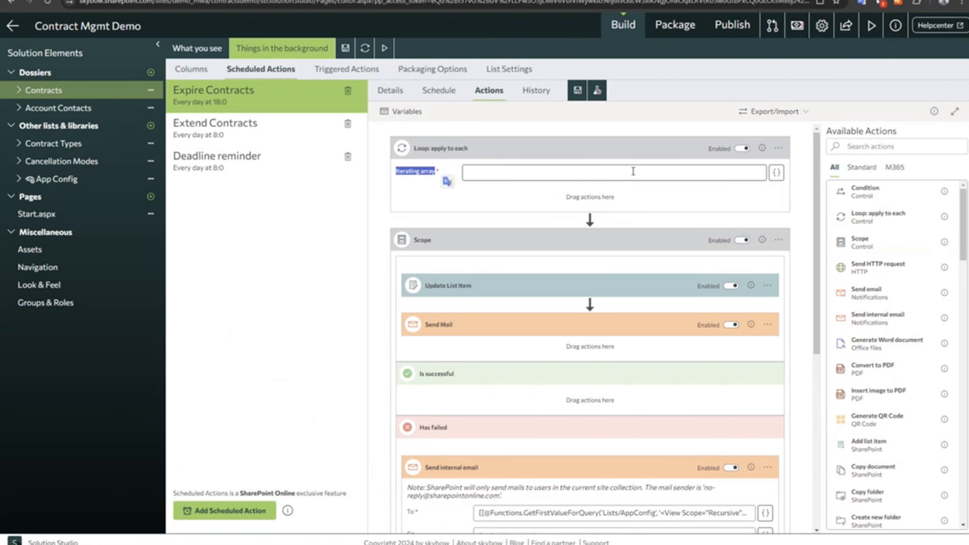
pyautogui.click(775, 172)
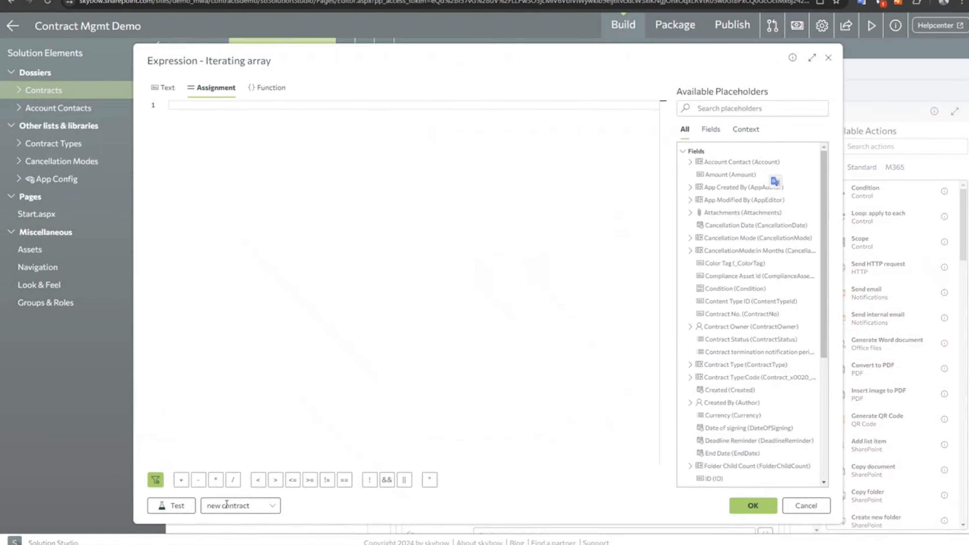
# - Build a CAML query on the Contracts list with the condition Contract Status is not empty
pyautogui.click(155, 481)
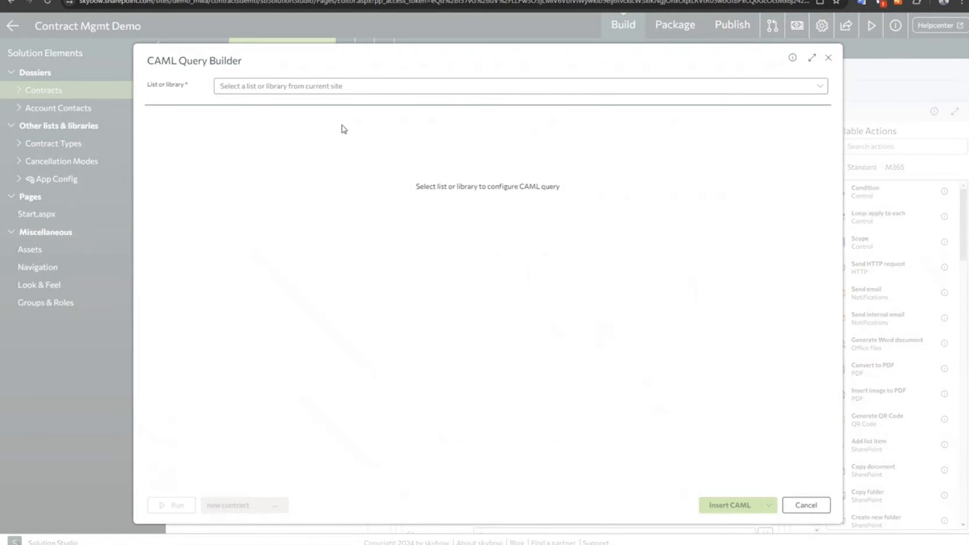
pyautogui.click(270, 85)
pyautogui.click(228, 188)
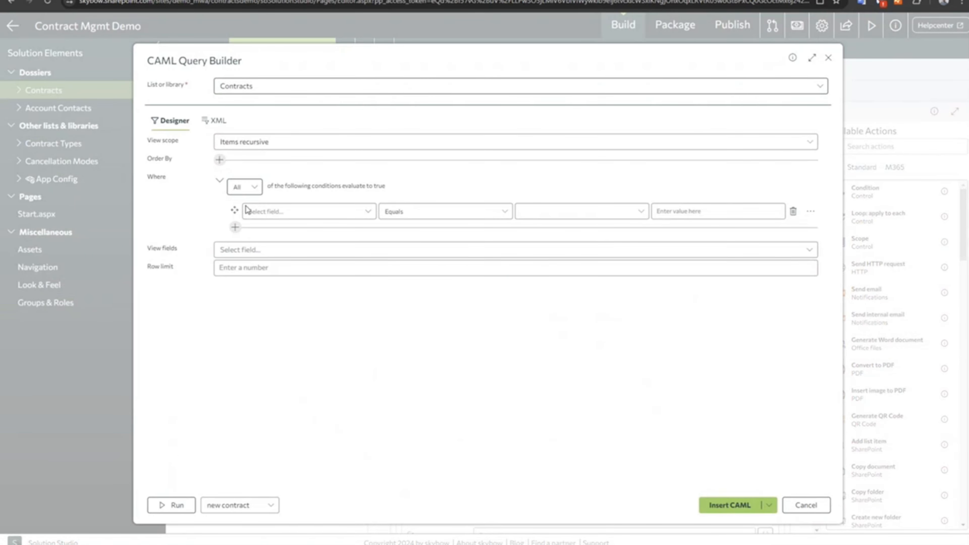
pyautogui.click(310, 212)
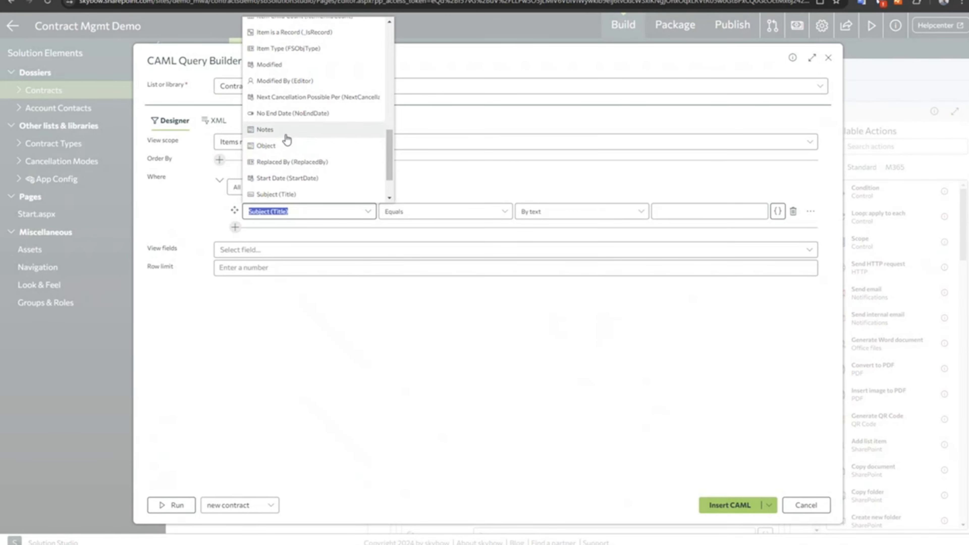
pyautogui.moveTo(389, 147); pyautogui.dragTo(389, 67)
pyautogui.click(329, 73)
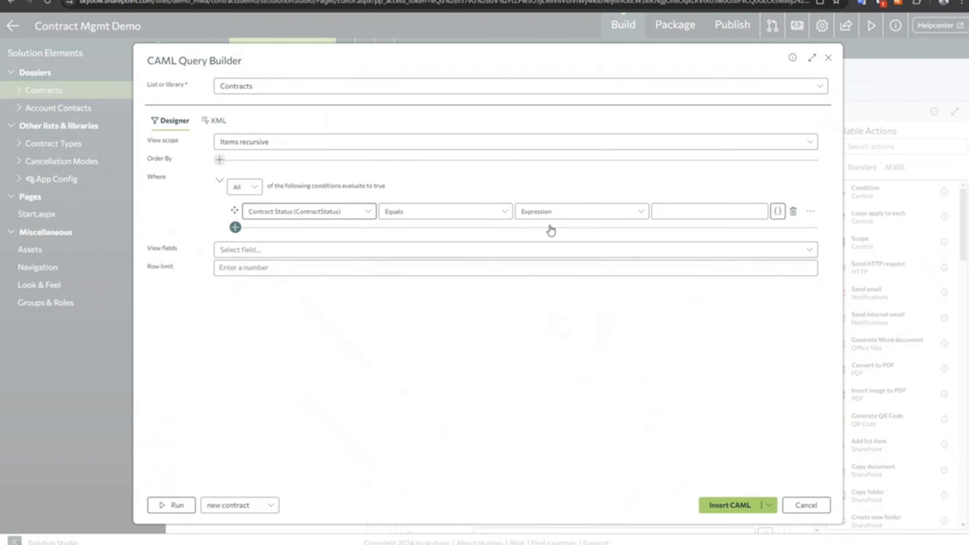
pyautogui.click(444, 214)
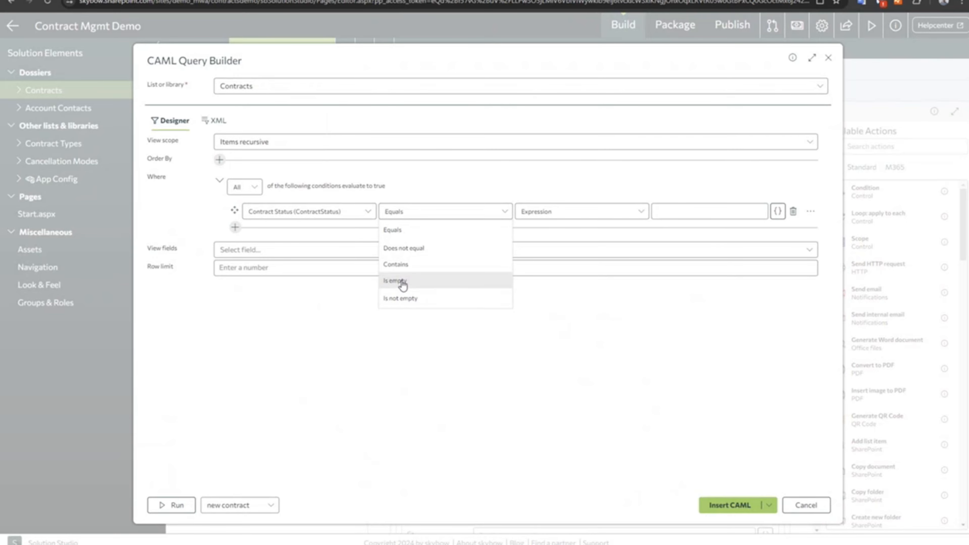
pyautogui.click(401, 297)
# - Run the Contracts query against the new contract item and review the returned columns
pyautogui.click(174, 505)
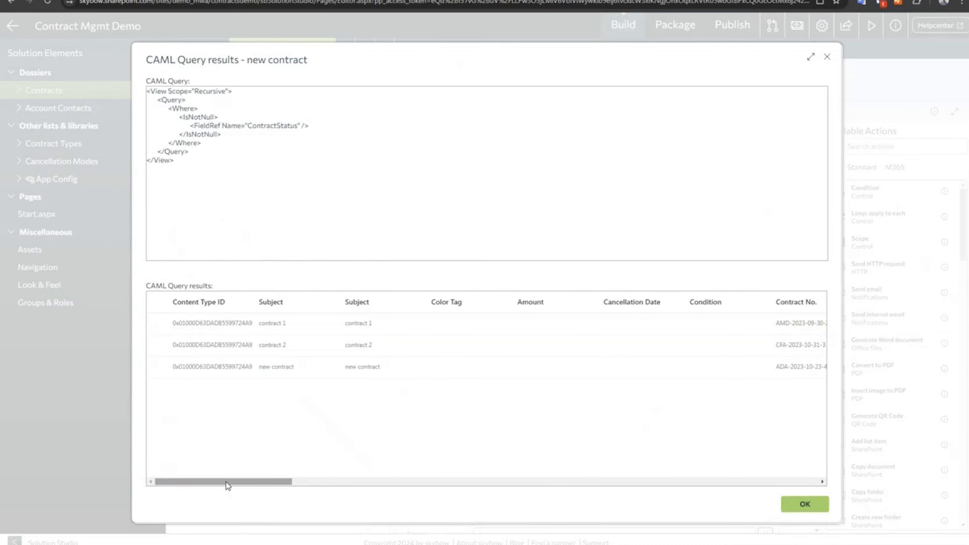
pyautogui.moveTo(261, 482); pyautogui.dragTo(585, 480)
pyautogui.click(804, 504)
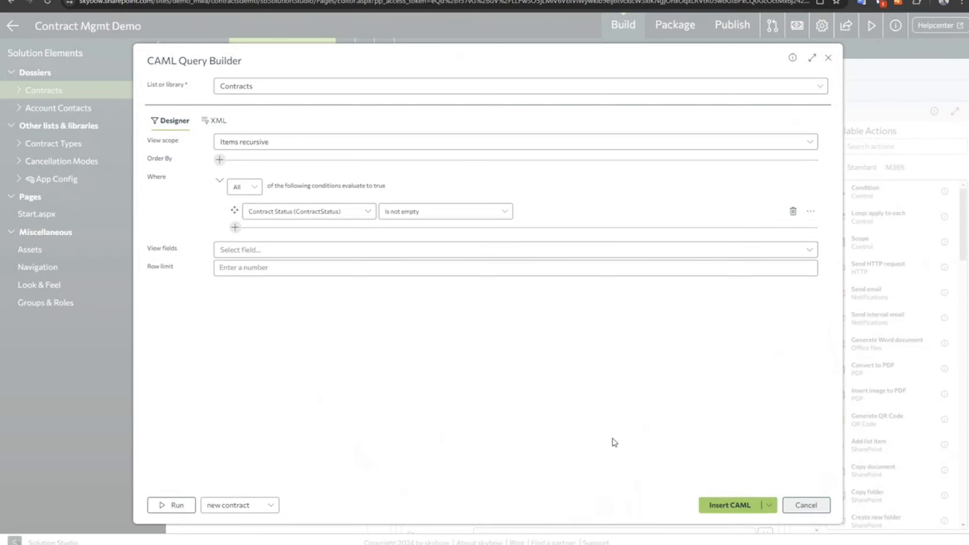
# - Restrict the query's view fields to Contract Status and run it to check the results
pyautogui.click(248, 250)
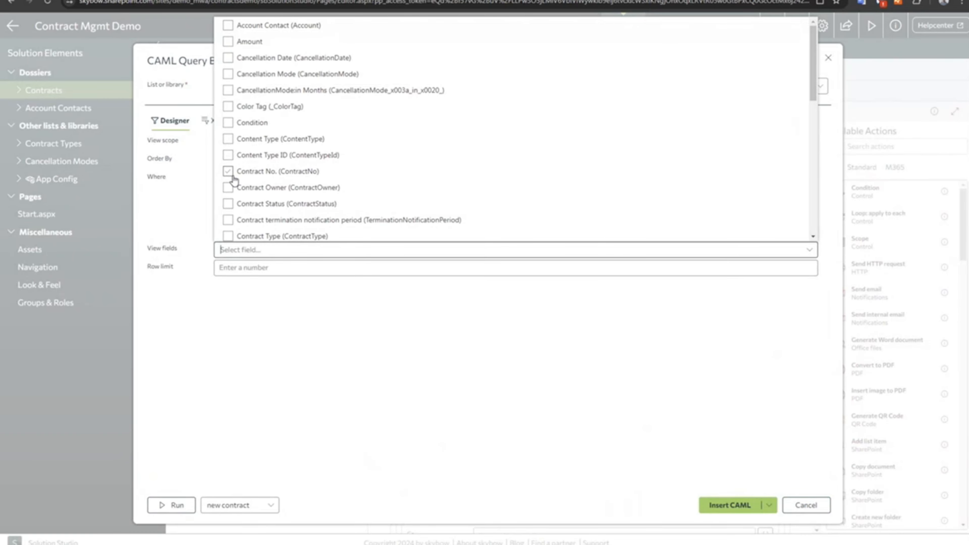
pyautogui.click(228, 204)
pyautogui.click(193, 443)
pyautogui.click(175, 505)
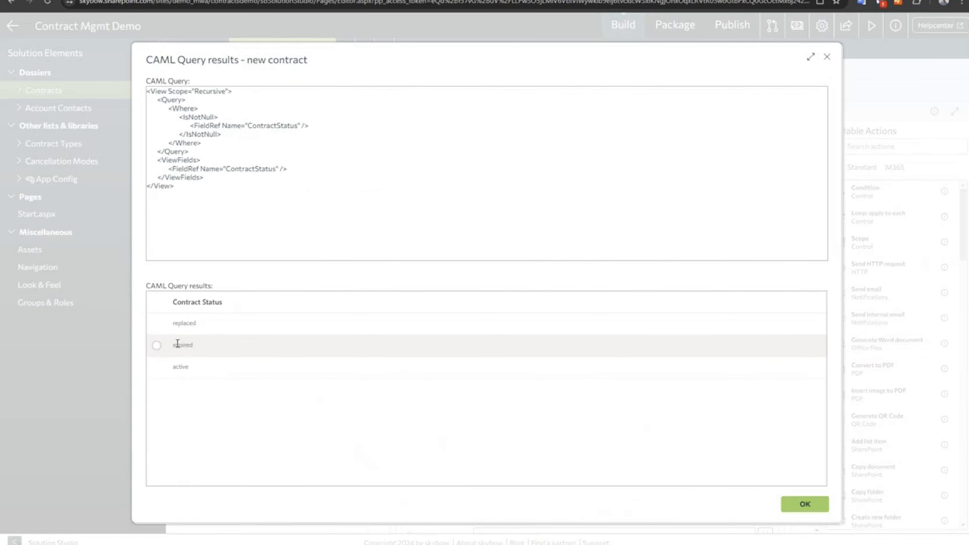
pyautogui.click(804, 504)
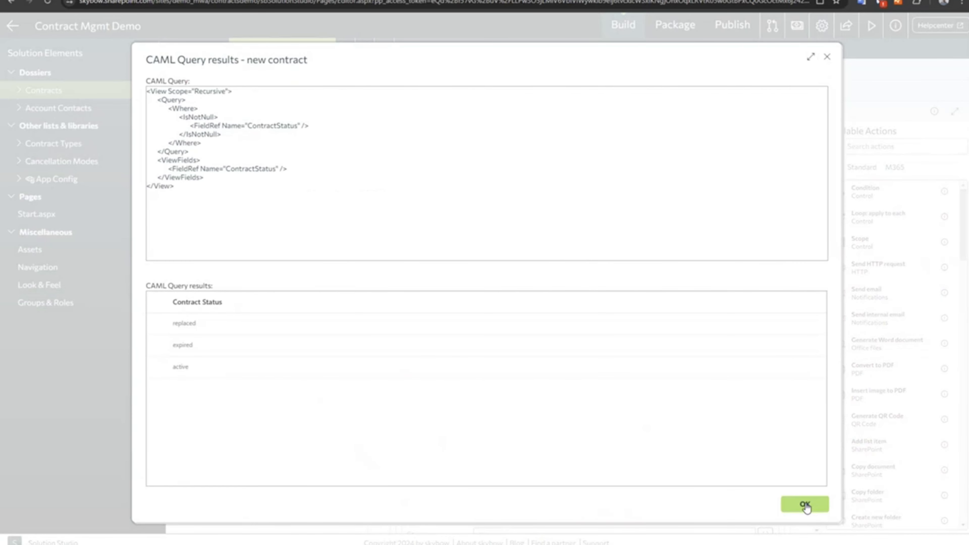
# - Change the condition to Contract Status equals expired, compared by value, and run the query
pyautogui.click(423, 212)
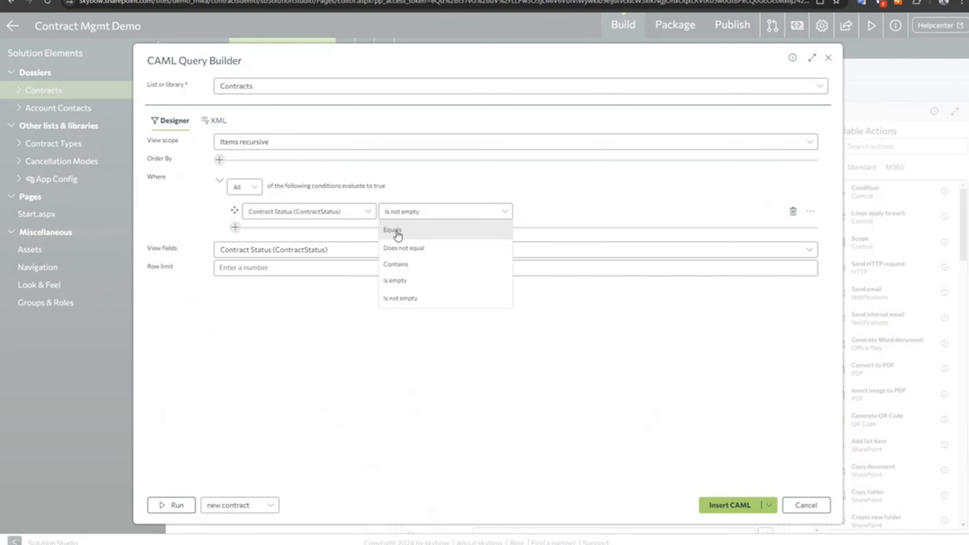
pyautogui.click(394, 231)
pyautogui.click(632, 215)
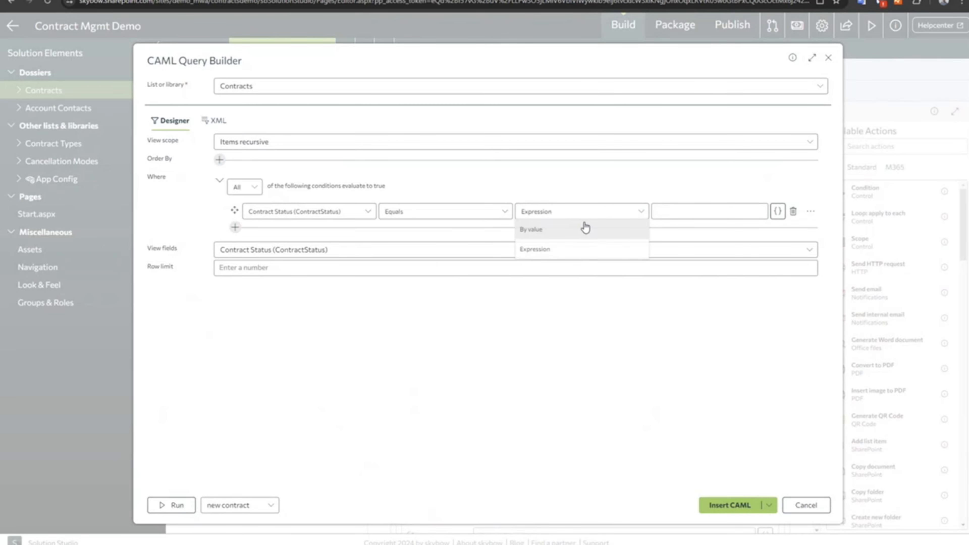
pyautogui.click(544, 233)
pyautogui.click(667, 217)
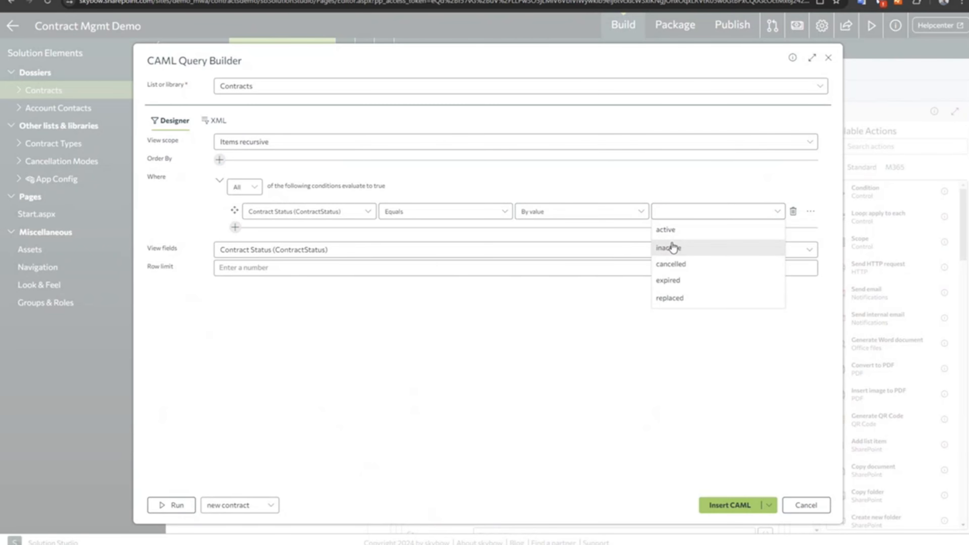
pyautogui.click(666, 284)
pyautogui.click(173, 505)
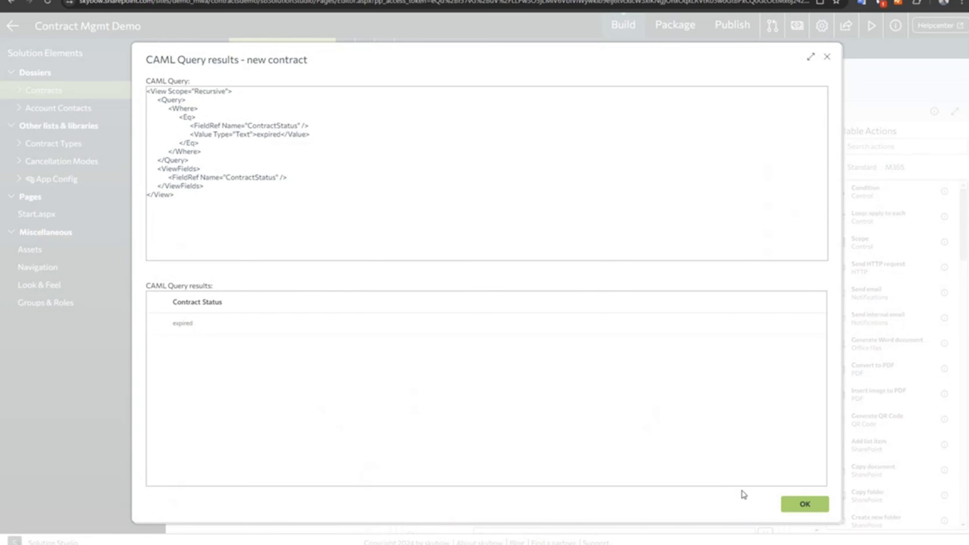
# - Remove Contract Status from the query's view fields and insert the query into the expression as a QueryList function
pyautogui.click(804, 505)
pyautogui.click(255, 250)
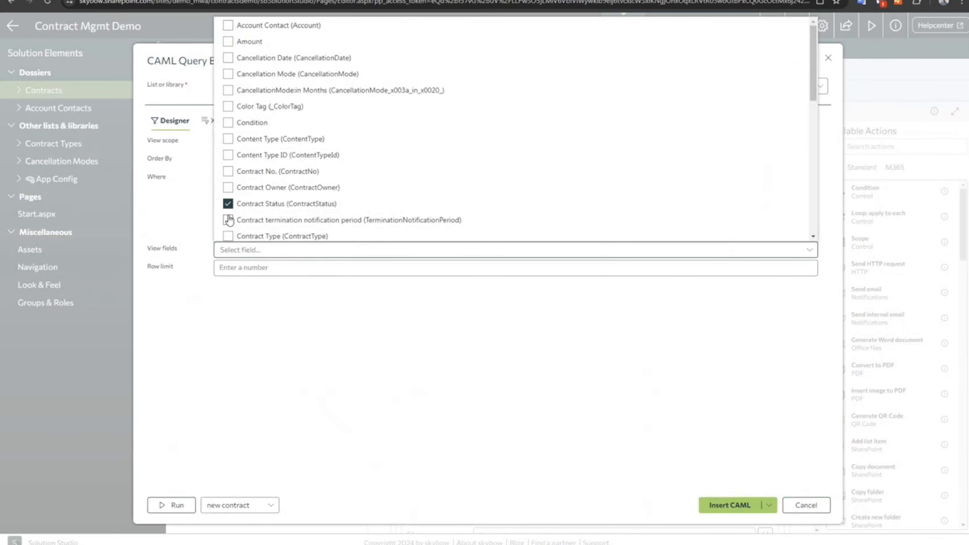
pyautogui.click(228, 205)
pyautogui.press('Escape')
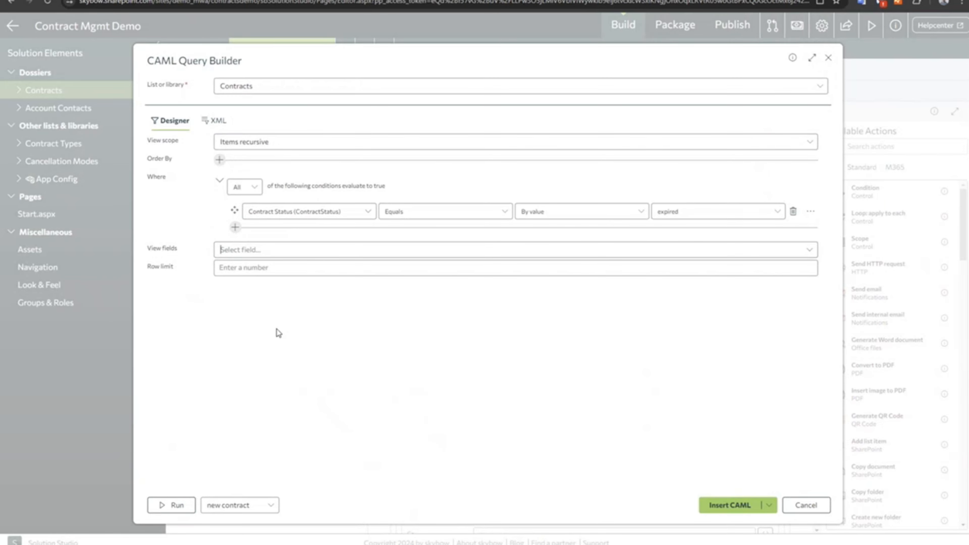
pyautogui.click(769, 505)
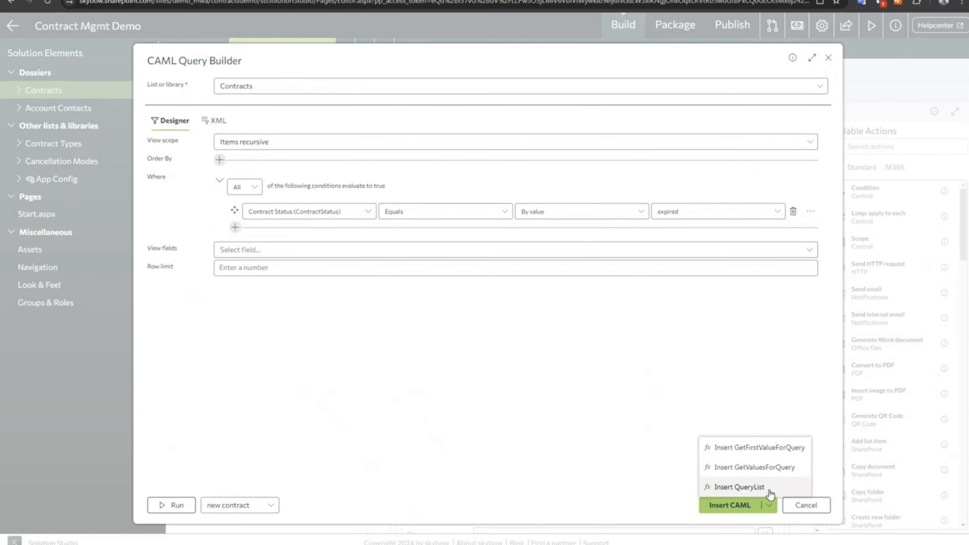
pyautogui.click(737, 487)
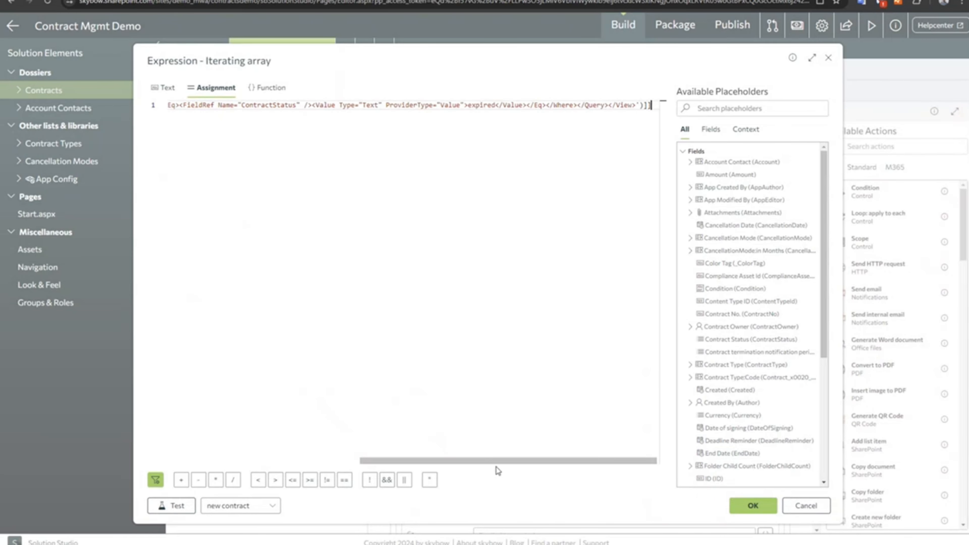
# - Test the QueryList expression against the new contract item, review its syntax and apply it as the loop's iterating array
pyautogui.moveTo(496, 462); pyautogui.dragTo(233, 458)
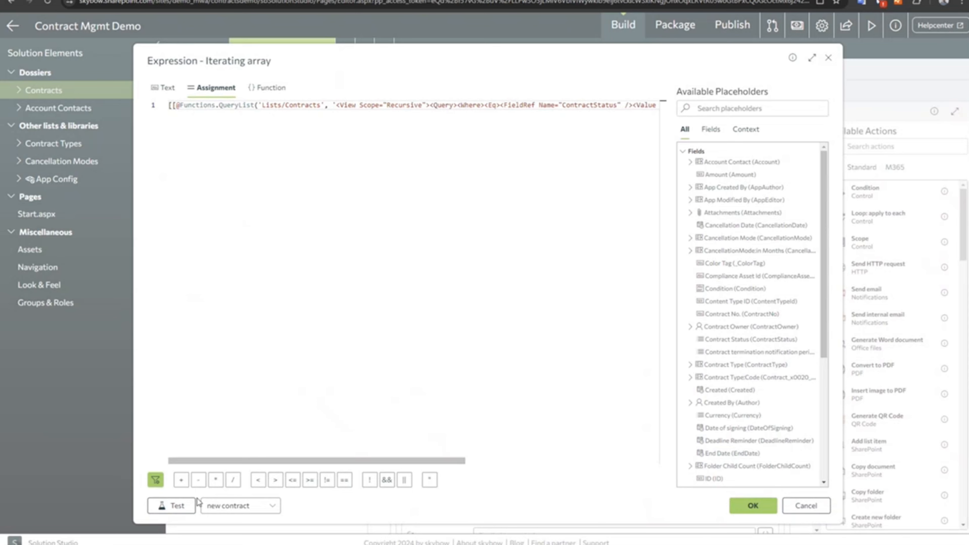
pyautogui.click(183, 506)
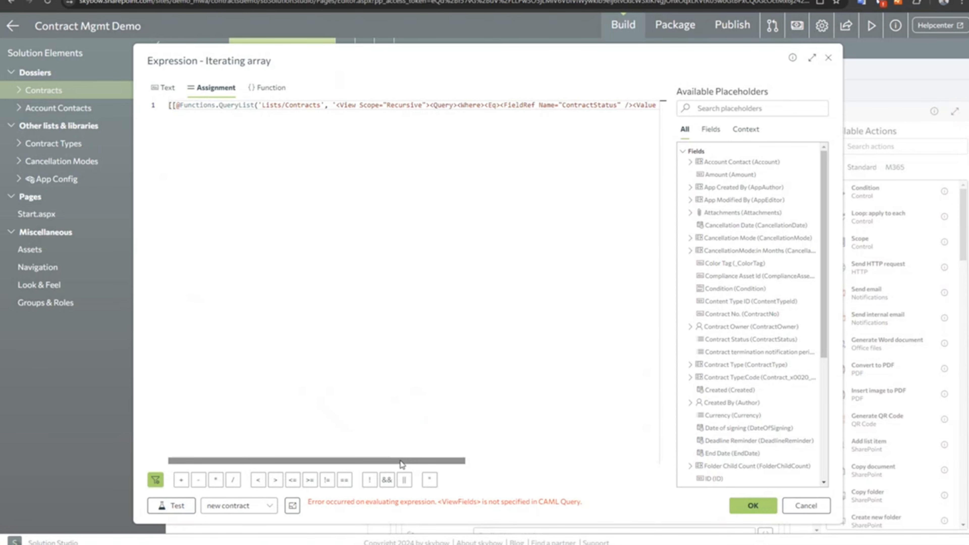
pyautogui.moveTo(400, 463); pyautogui.dragTo(217, 463)
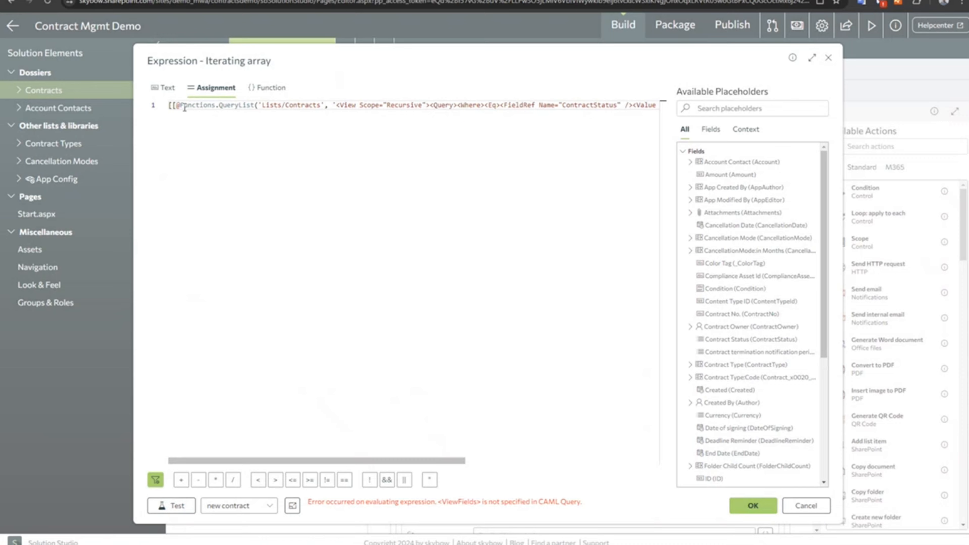
pyautogui.moveTo(184, 107); pyautogui.dragTo(319, 103)
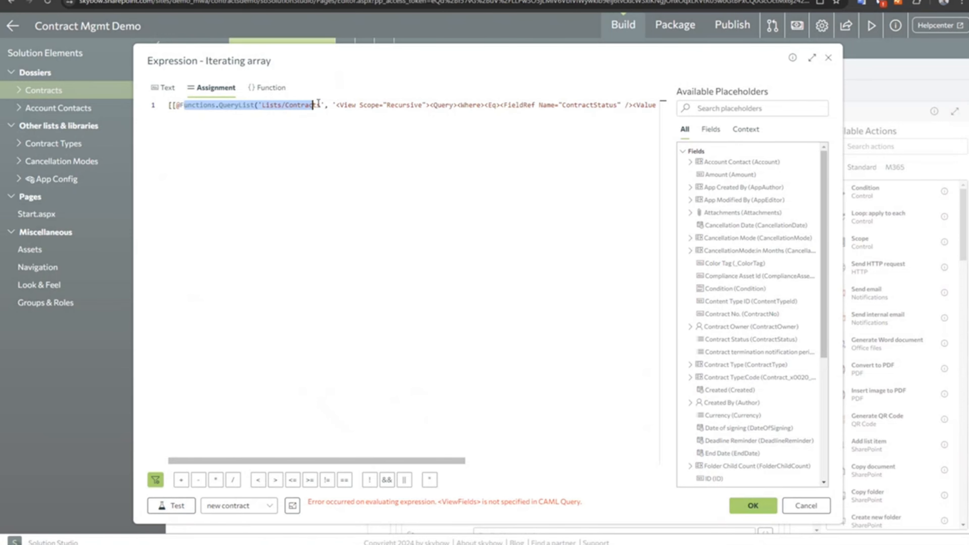
pyautogui.click(318, 103)
pyautogui.moveTo(419, 105); pyautogui.dragTo(429, 106)
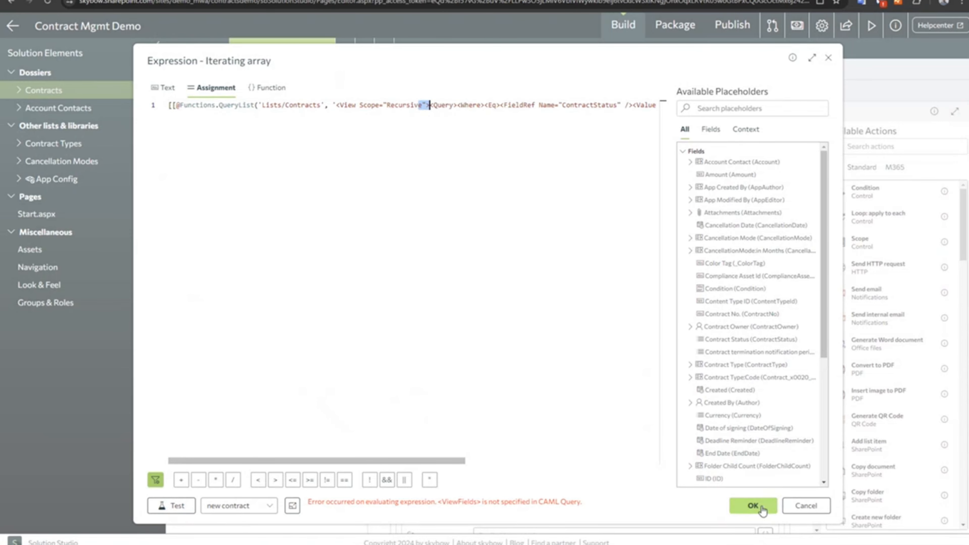
pyautogui.click(753, 506)
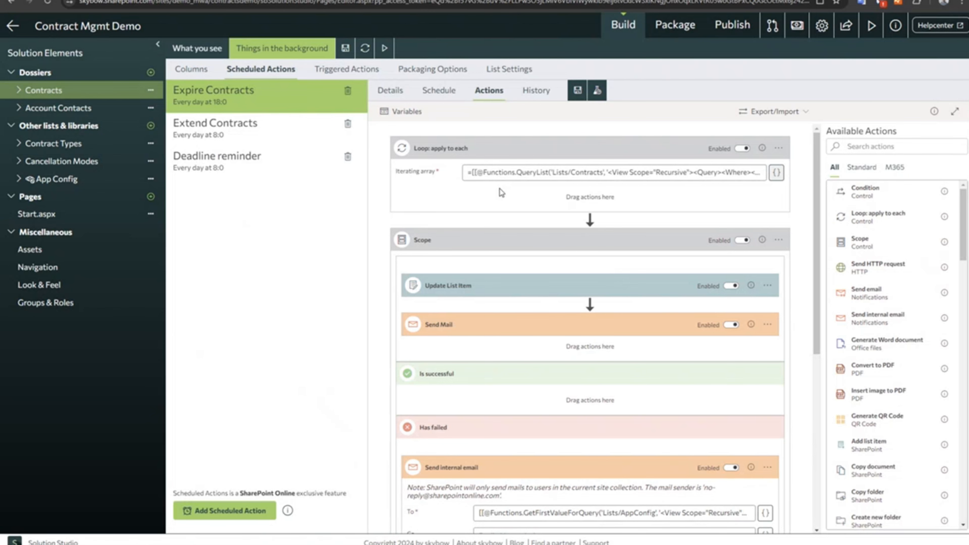
# - Reopen the loop's iterating array expression and check the CAML Query Builder from it without inserting a query
pyautogui.click(776, 173)
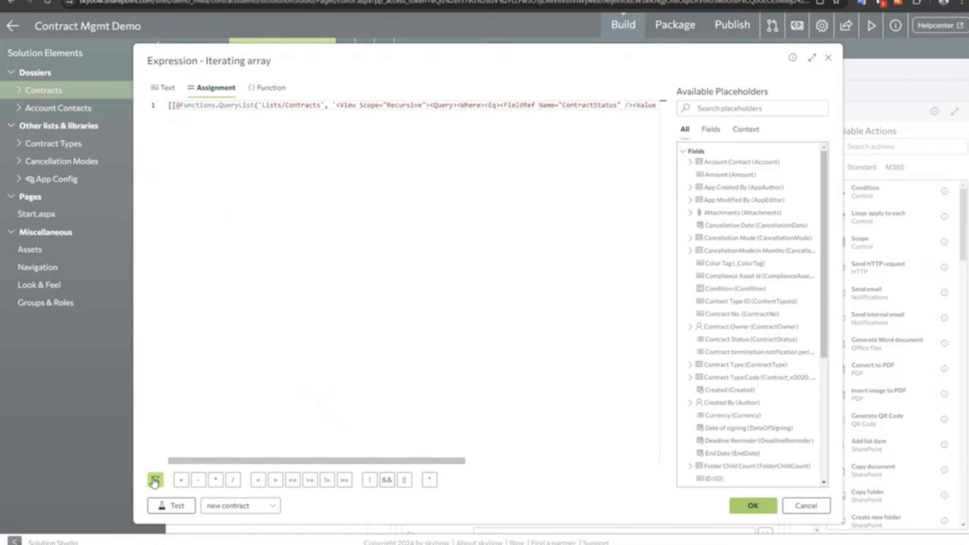
pyautogui.click(156, 481)
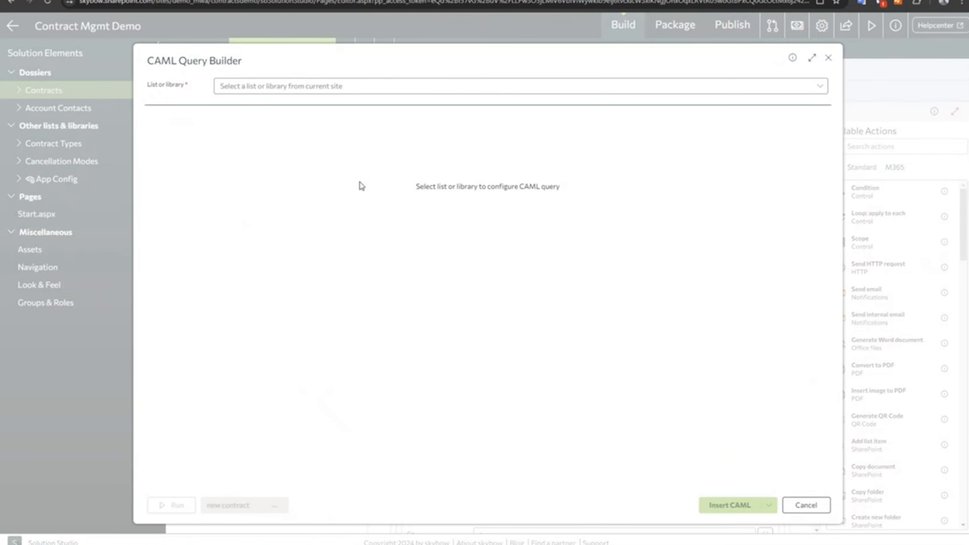
pyautogui.click(828, 58)
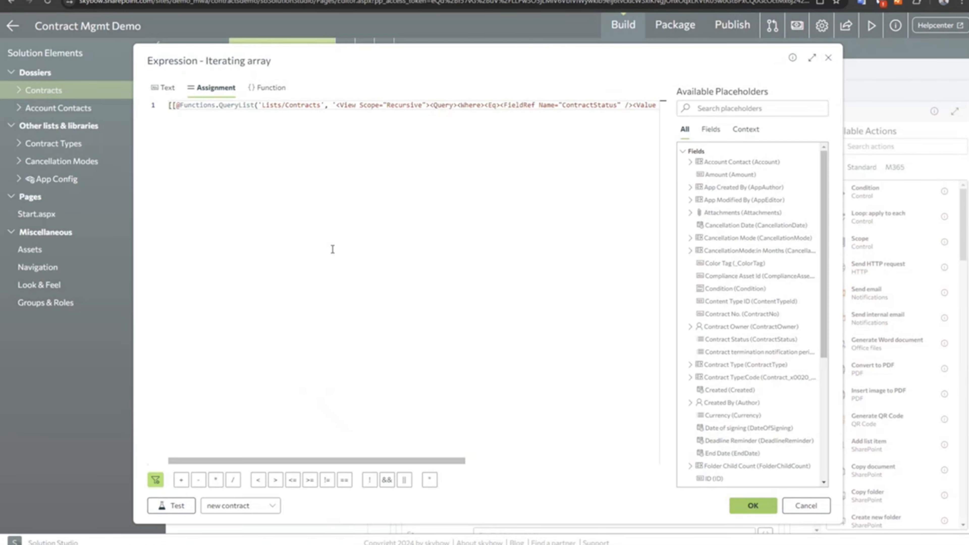